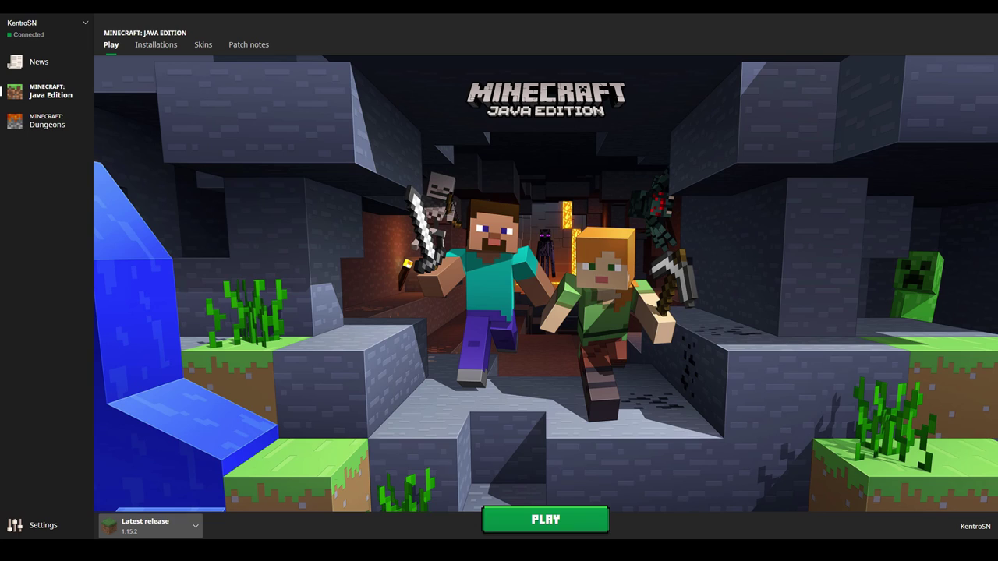
Bring up the .minecraft folder, look over its contents, and close it.
{"action": "key", "text": "alt+Tab"}
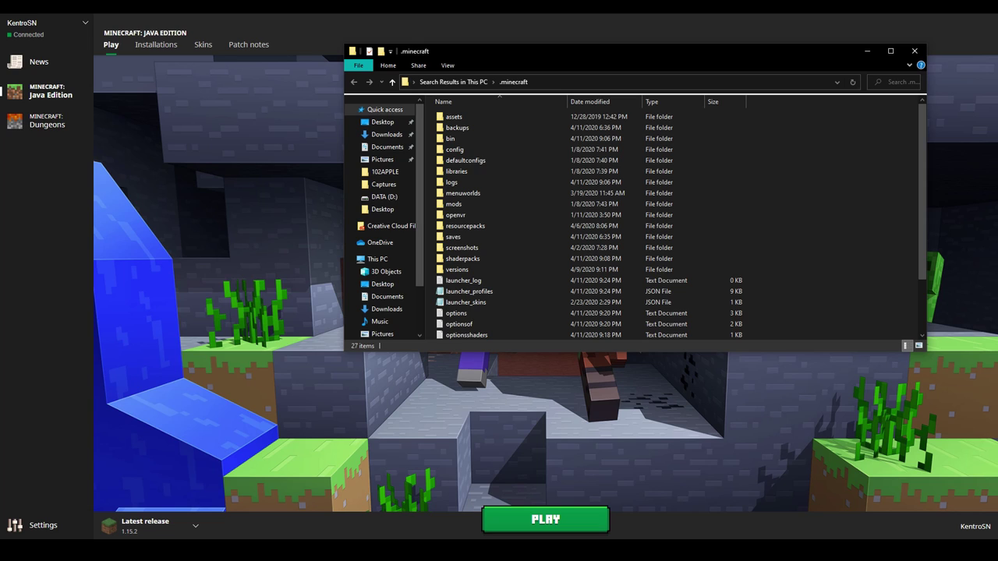
{"action": "mouse_move", "coordinate": [495, 555]}
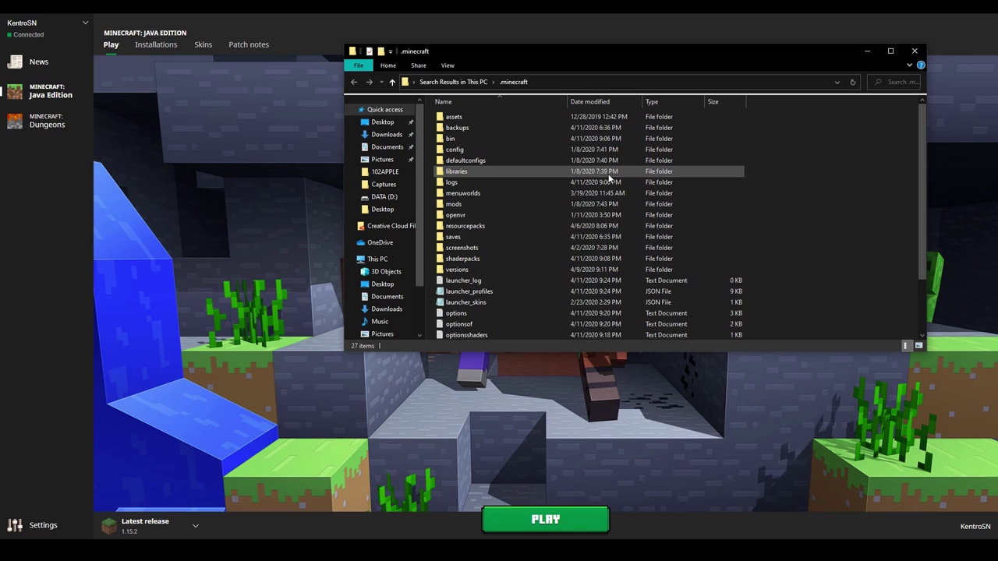
{"action": "left_click", "coordinate": [909, 53]}
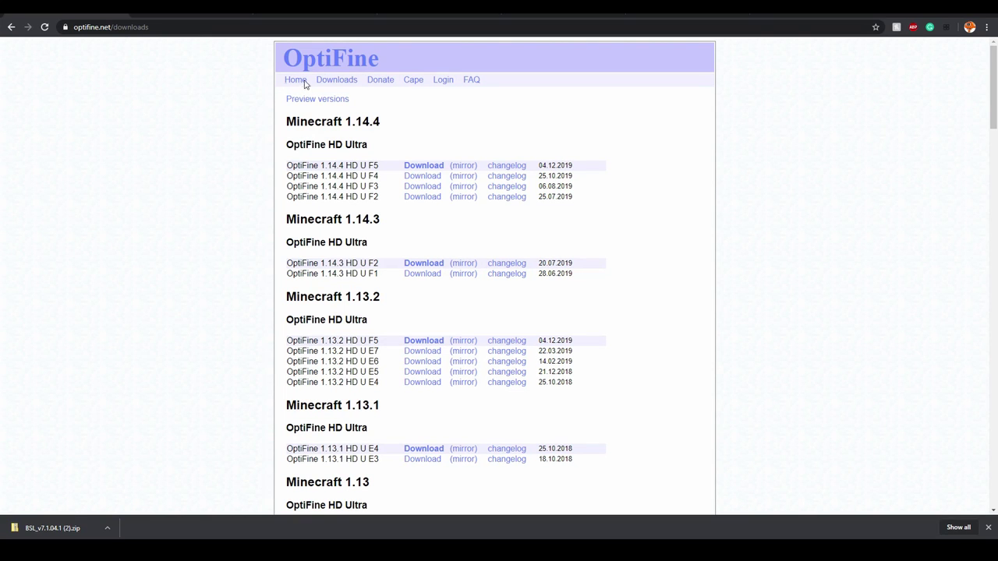
Visit the OptiFine home page and look through the downloads page for builds of each Minecraft version.
{"action": "left_click", "coordinate": [303, 83]}
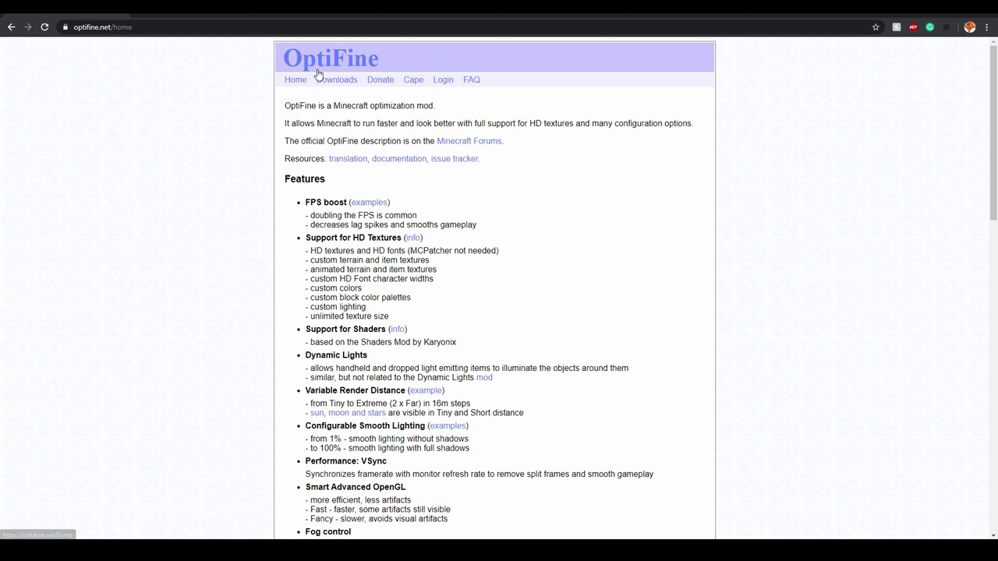
{"action": "left_click", "coordinate": [351, 86]}
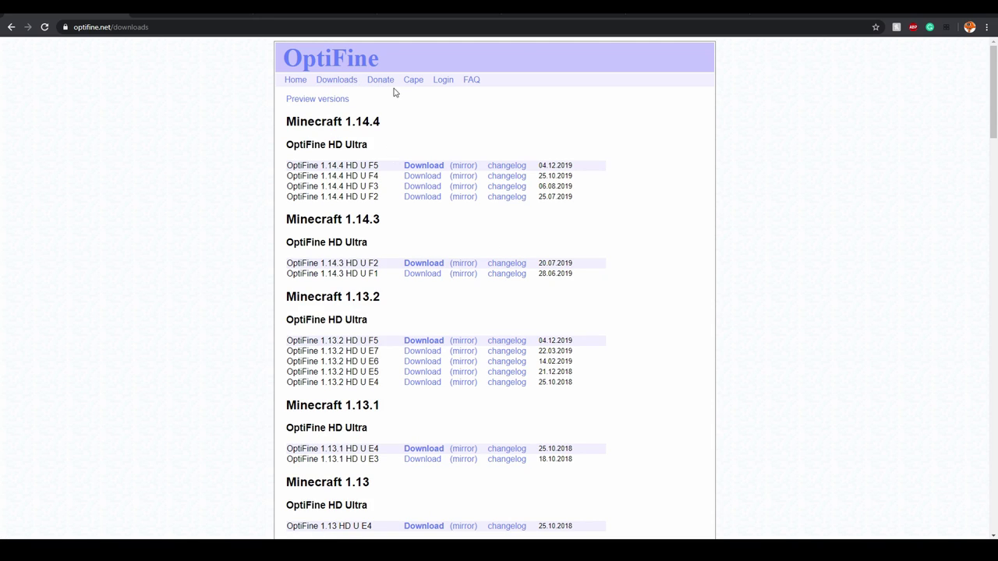
{"action": "scroll", "coordinate": [405, 141], "scroll_direction": "down", "scroll_amount": 3}
{"action": "scroll", "coordinate": [368, 166], "scroll_direction": "down", "scroll_amount": 10}
{"action": "scroll", "coordinate": [419, 308], "scroll_direction": "down", "scroll_amount": 15}
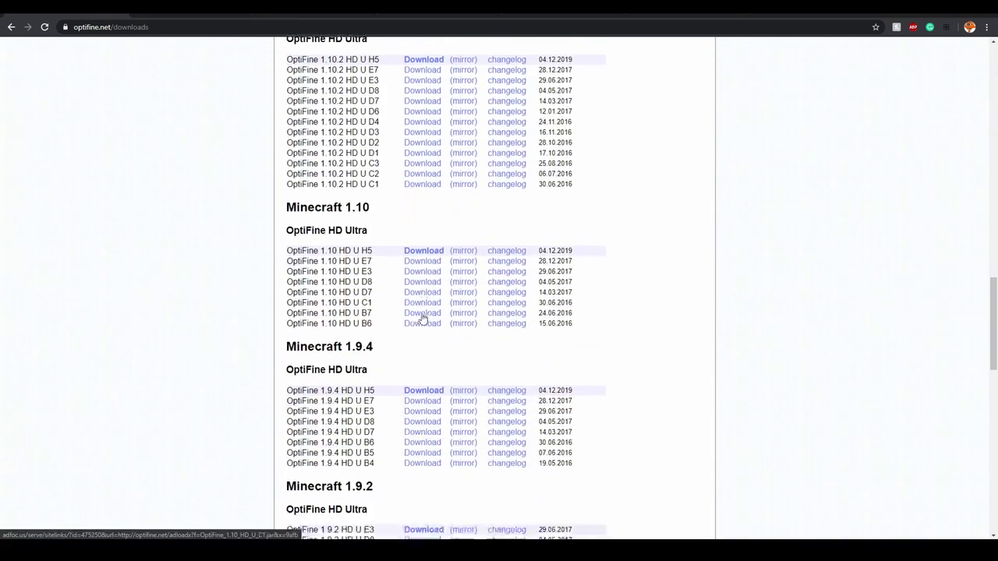
{"action": "scroll", "coordinate": [415, 320], "scroll_direction": "up", "scroll_amount": 20}
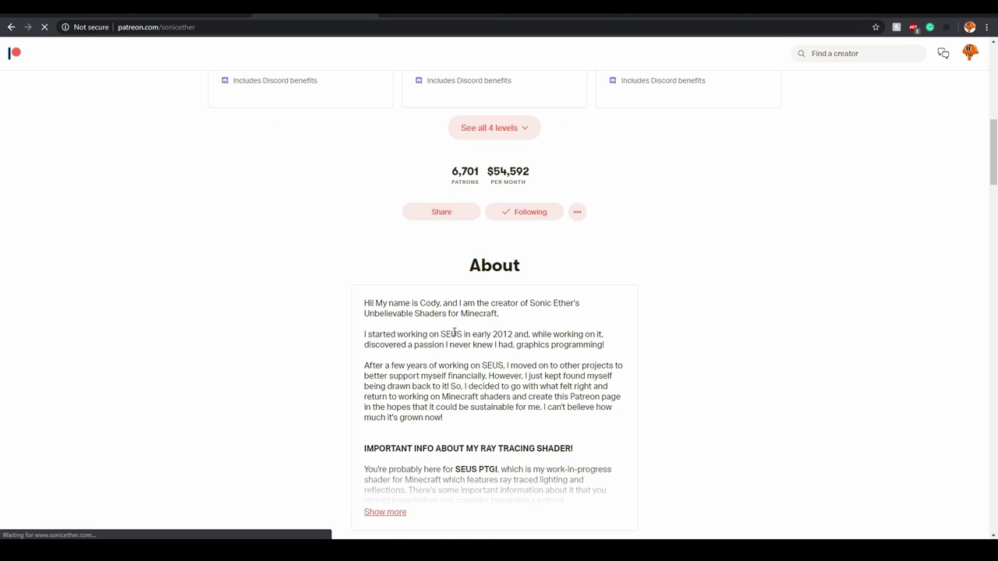
Close the Patreon page and check the Minecraft 1.14.4 builds on the OptiFine downloads page.
{"action": "key", "text": "ctrl+w"}
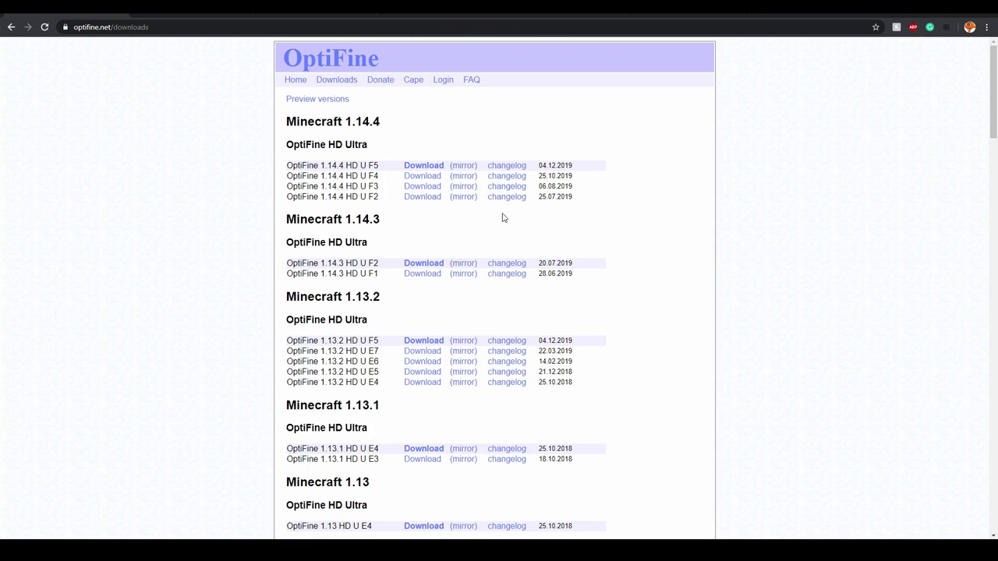
{"action": "scroll", "coordinate": [507, 312], "scroll_direction": "down", "scroll_amount": 3}
{"action": "scroll", "coordinate": [503, 365], "scroll_direction": "up", "scroll_amount": 3}
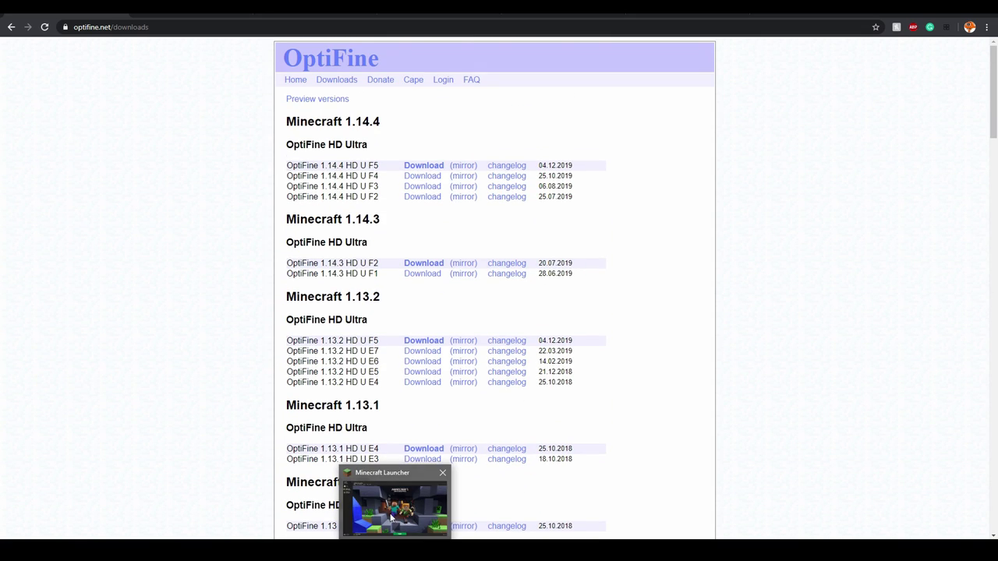
Switch to the Minecraft Launcher and choose the Latest release 1.15.2 installation.
{"action": "left_click", "coordinate": [392, 518]}
{"action": "left_click", "coordinate": [198, 535]}
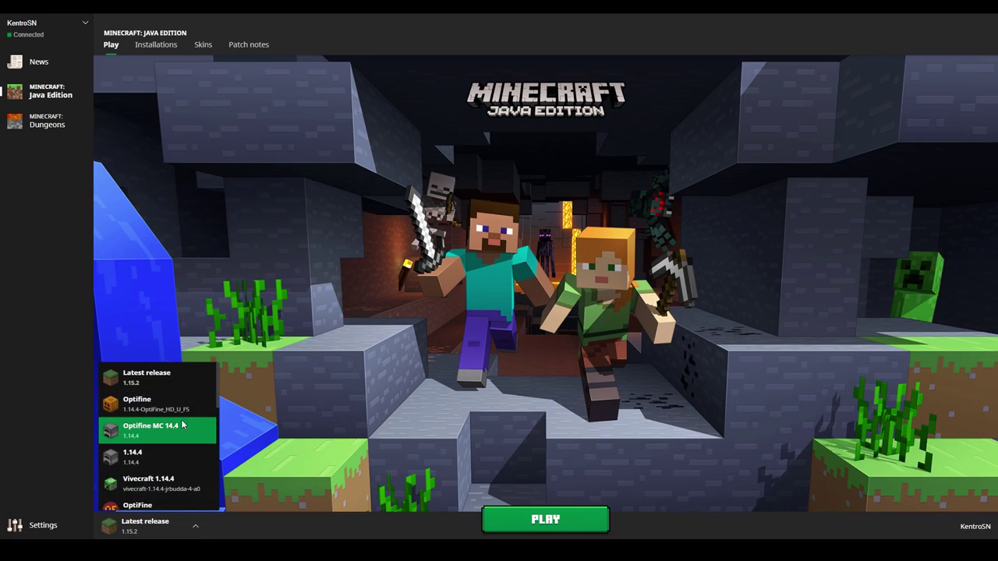
{"action": "left_click", "coordinate": [176, 499]}
{"action": "left_click", "coordinate": [179, 516]}
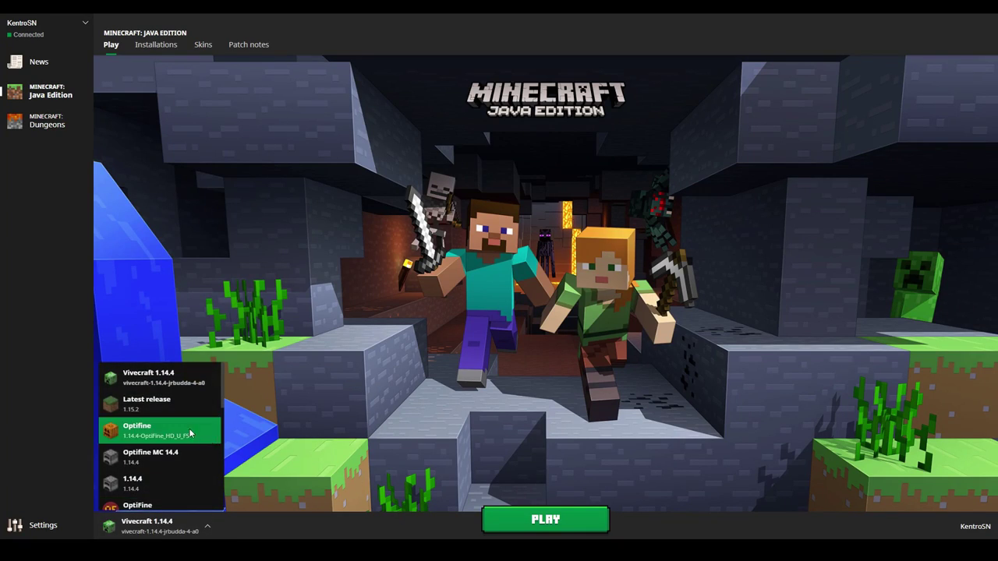
{"action": "left_click", "coordinate": [183, 399]}
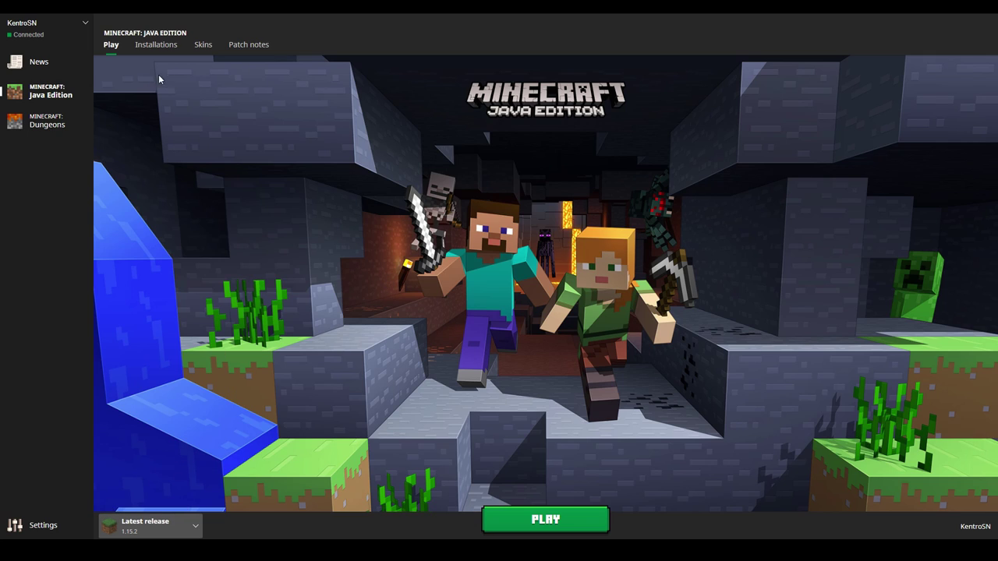
Start a new installation named "1.14.4 OPTIFINE FOR THE SHADERS".
{"action": "left_click", "coordinate": [166, 47]}
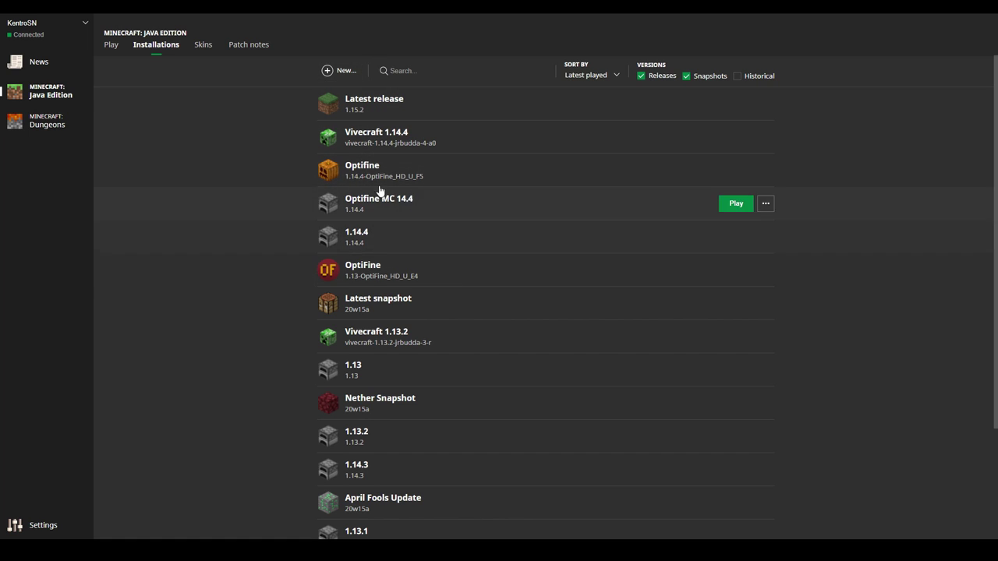
{"action": "left_click", "coordinate": [341, 72]}
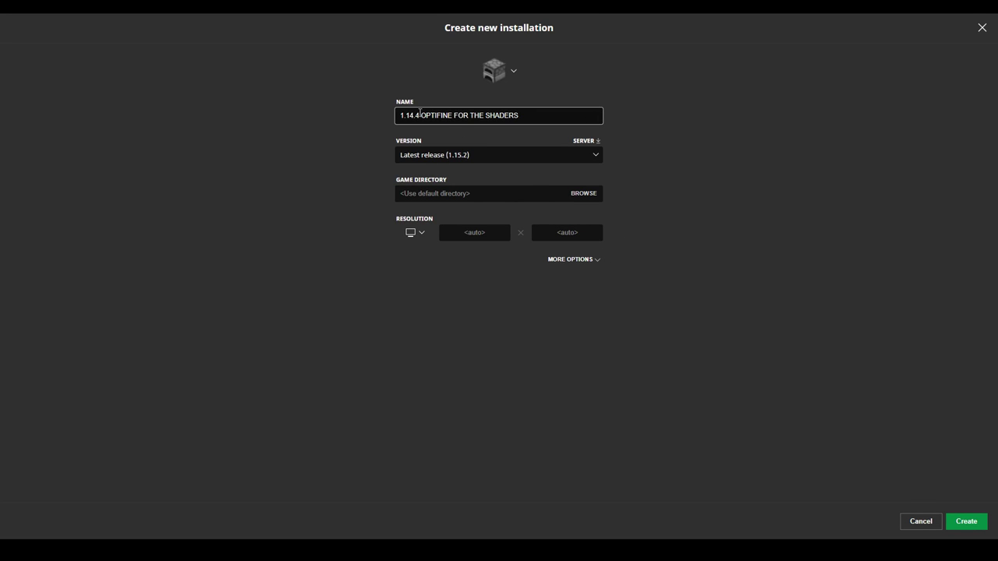
{"action": "left_click_drag", "start_coordinate": [420, 113], "coordinate": [388, 125]}
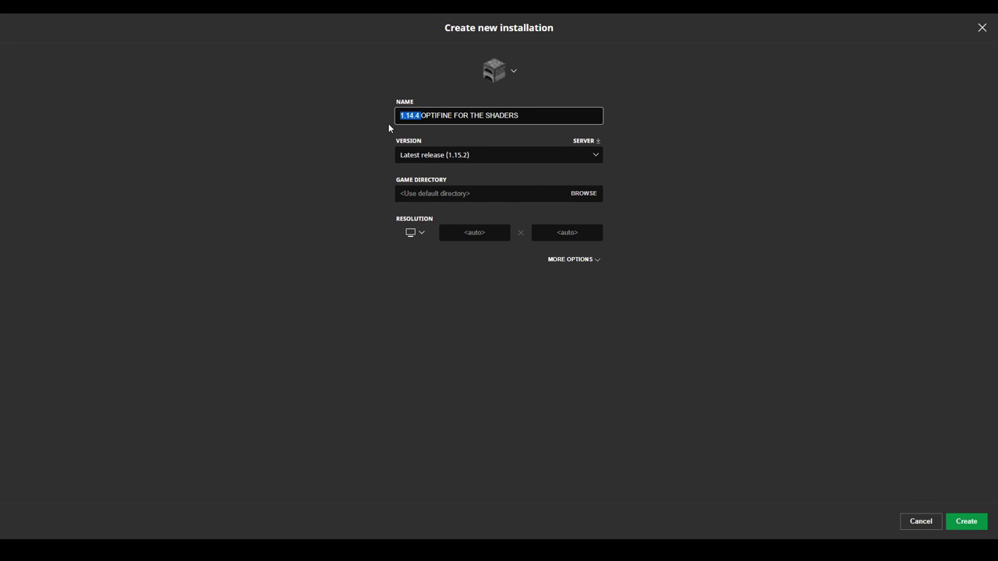
{"action": "left_click", "coordinate": [423, 145]}
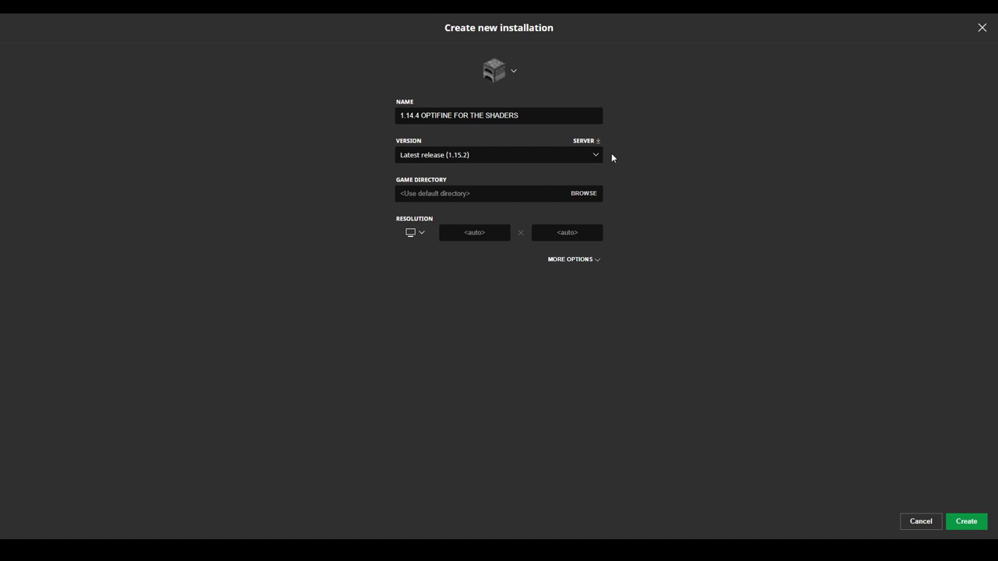
{"action": "key", "text": "space"}
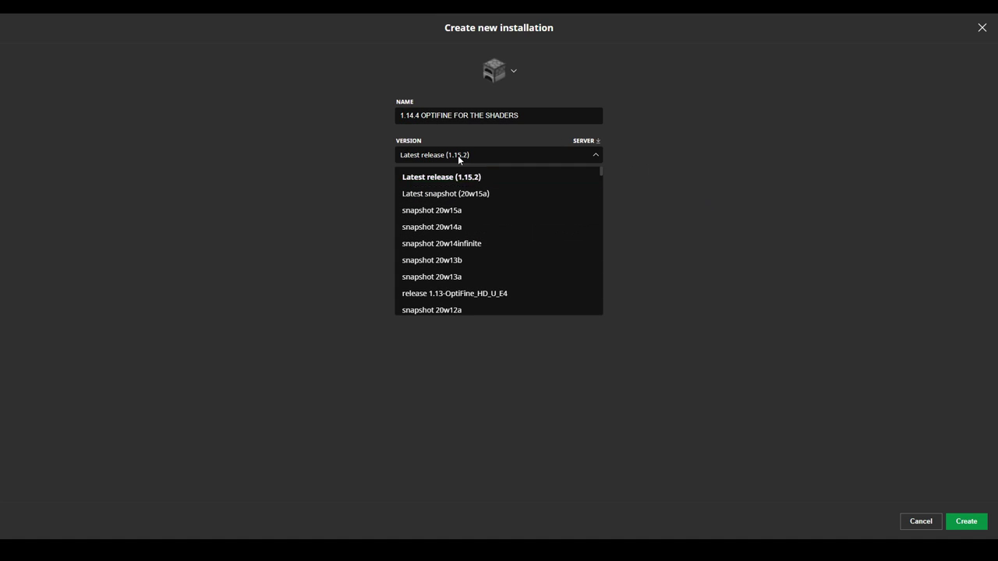
{"action": "left_click", "coordinate": [497, 158]}
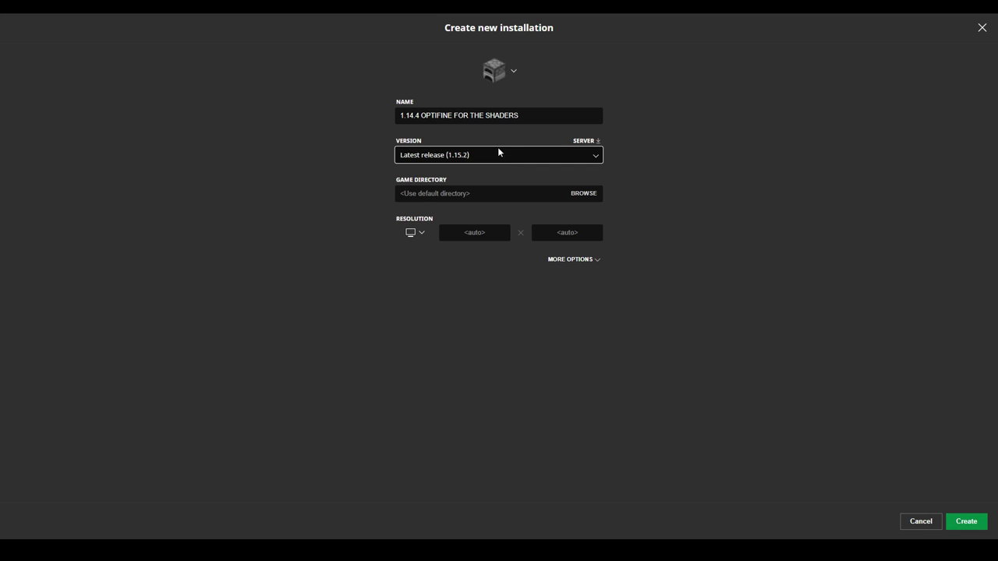
{"action": "left_click", "coordinate": [501, 153]}
{"action": "scroll", "coordinate": [472, 201], "scroll_direction": "down", "scroll_amount": 8}
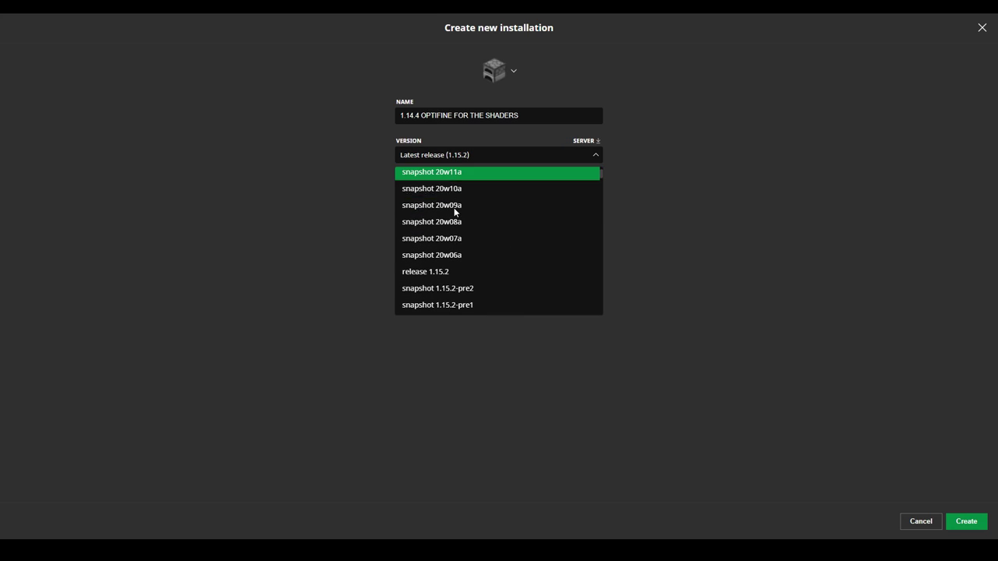
{"action": "scroll", "coordinate": [463, 207], "scroll_direction": "down", "scroll_amount": 20}
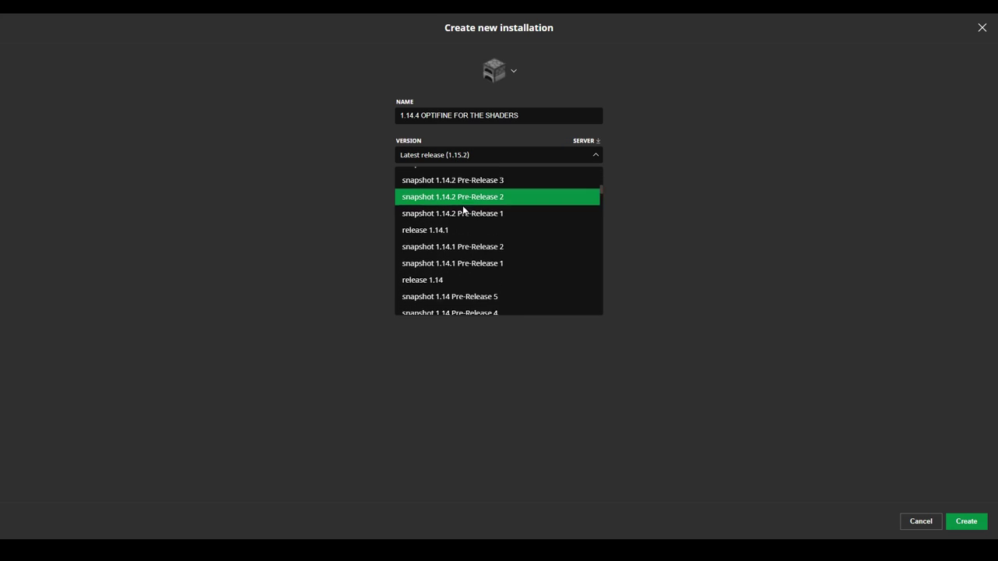
{"action": "scroll", "coordinate": [474, 199], "scroll_direction": "down", "scroll_amount": 10}
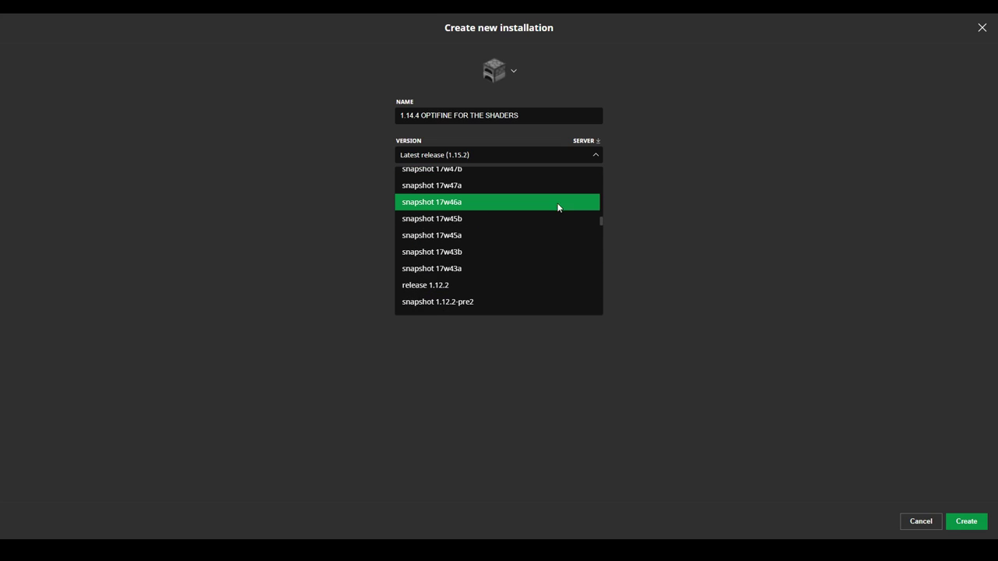
{"action": "left_click", "coordinate": [603, 221]}
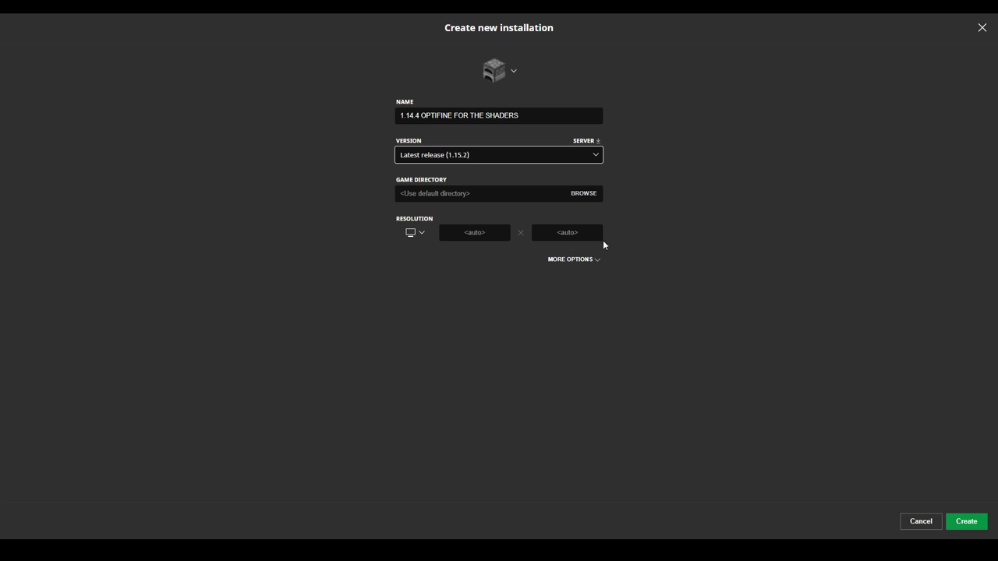
Set the new installation's version to release 1.14.4 and create it.
{"action": "left_click", "coordinate": [535, 161]}
{"action": "scroll", "coordinate": [503, 212], "scroll_direction": "down", "scroll_amount": 3}
{"action": "scroll", "coordinate": [494, 204], "scroll_direction": "up", "scroll_amount": 12}
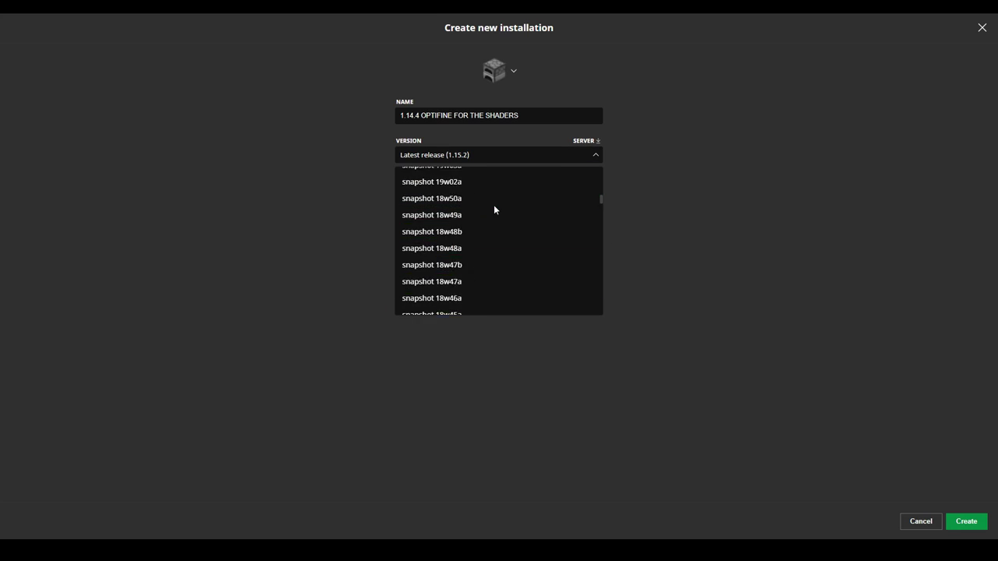
{"action": "scroll", "coordinate": [495, 205], "scroll_direction": "up", "scroll_amount": 2}
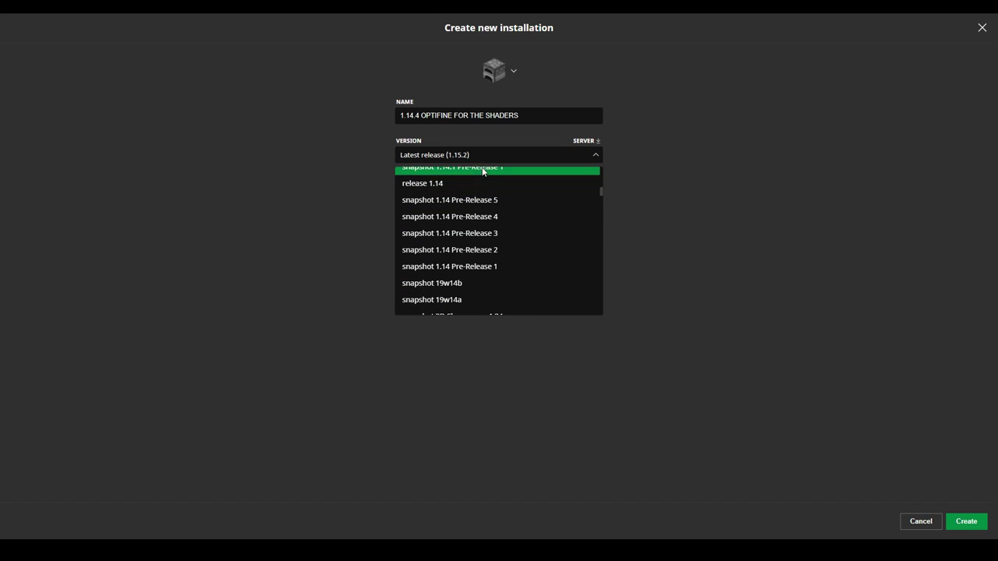
{"action": "scroll", "coordinate": [506, 261], "scroll_direction": "up", "scroll_amount": 3}
{"action": "scroll", "coordinate": [509, 257], "scroll_direction": "down", "scroll_amount": 9}
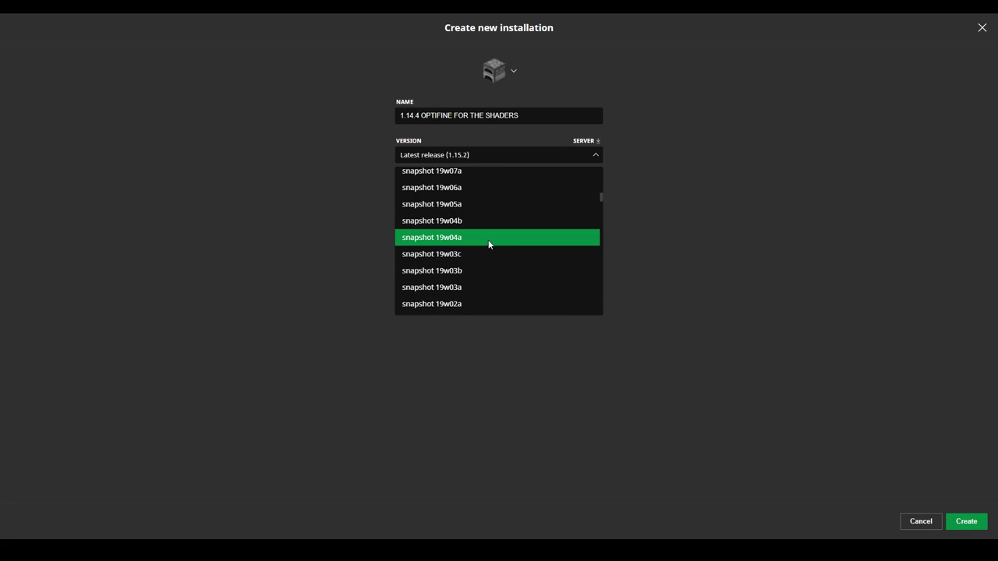
{"action": "scroll", "coordinate": [488, 249], "scroll_direction": "up", "scroll_amount": 8}
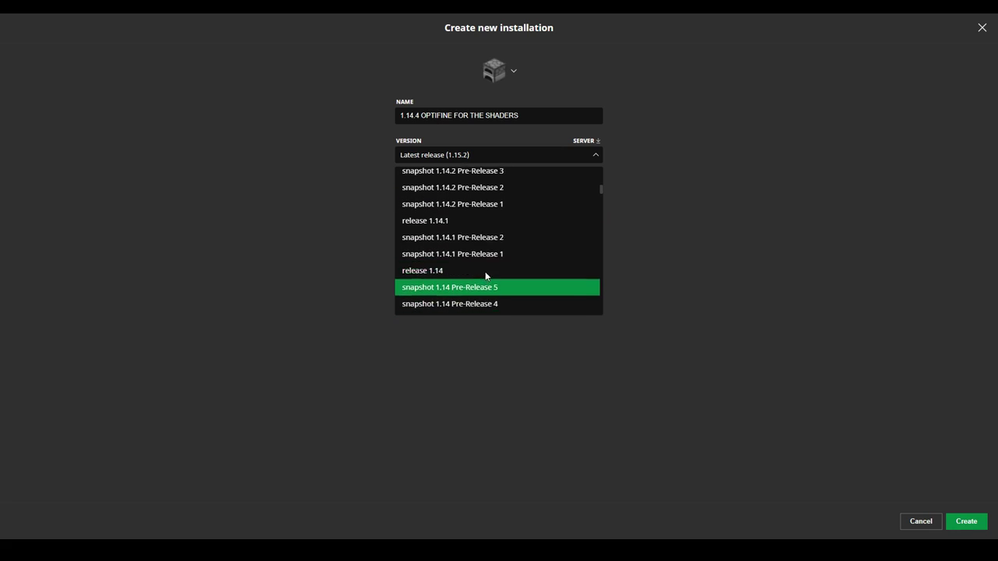
{"action": "scroll", "coordinate": [486, 274], "scroll_direction": "up", "scroll_amount": 2}
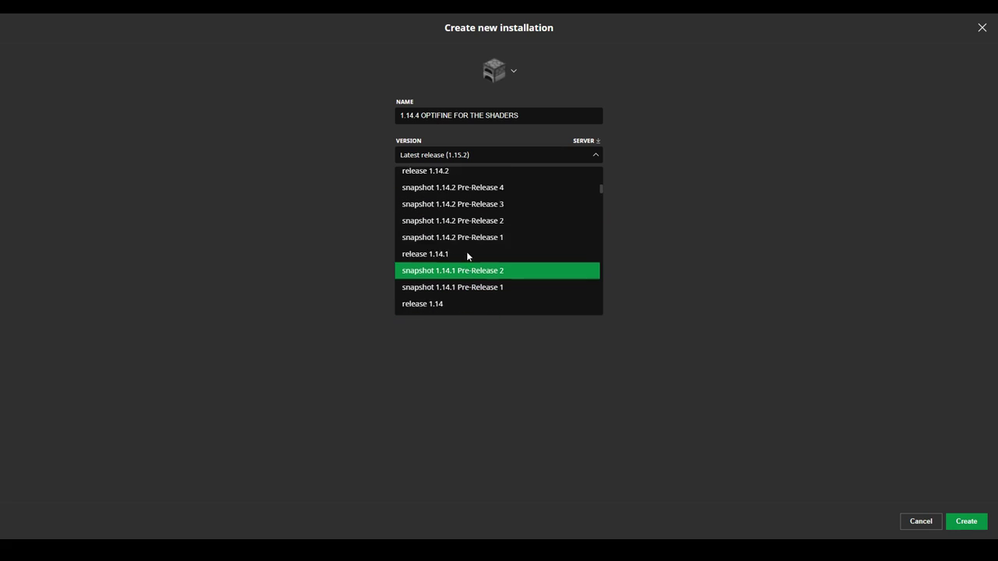
{"action": "scroll", "coordinate": [467, 257], "scroll_direction": "up", "scroll_amount": 6}
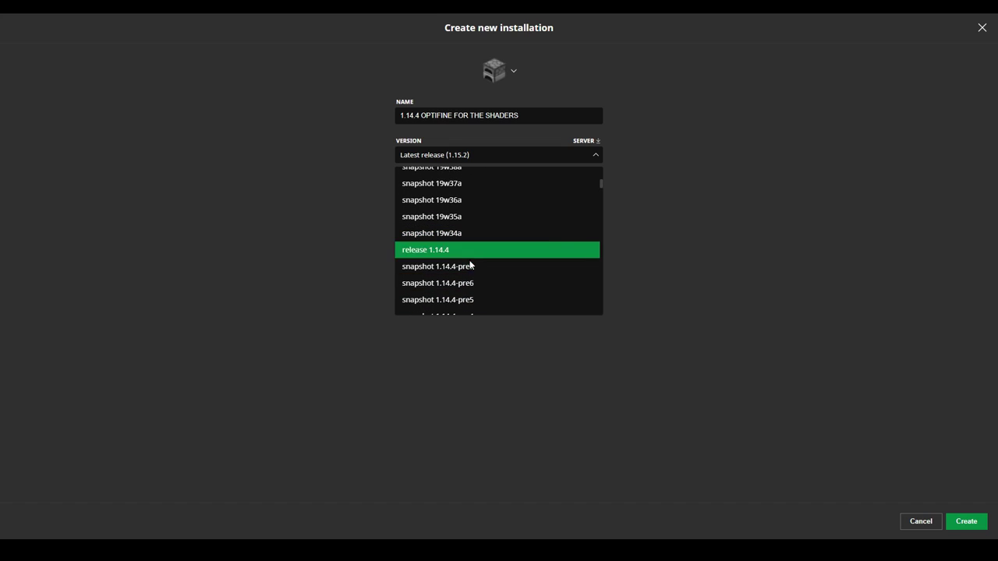
{"action": "left_click", "coordinate": [406, 251]}
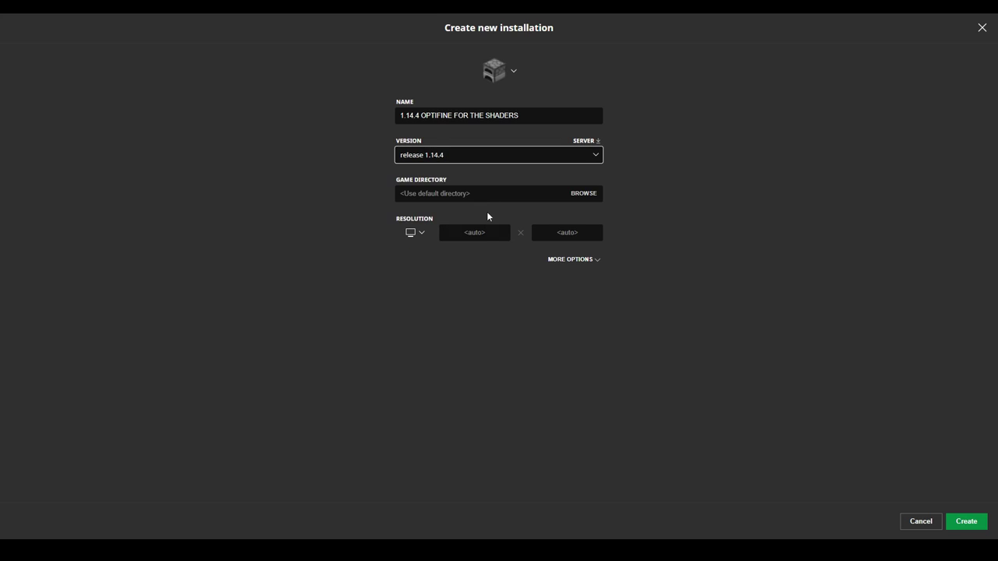
{"action": "left_click", "coordinate": [973, 521]}
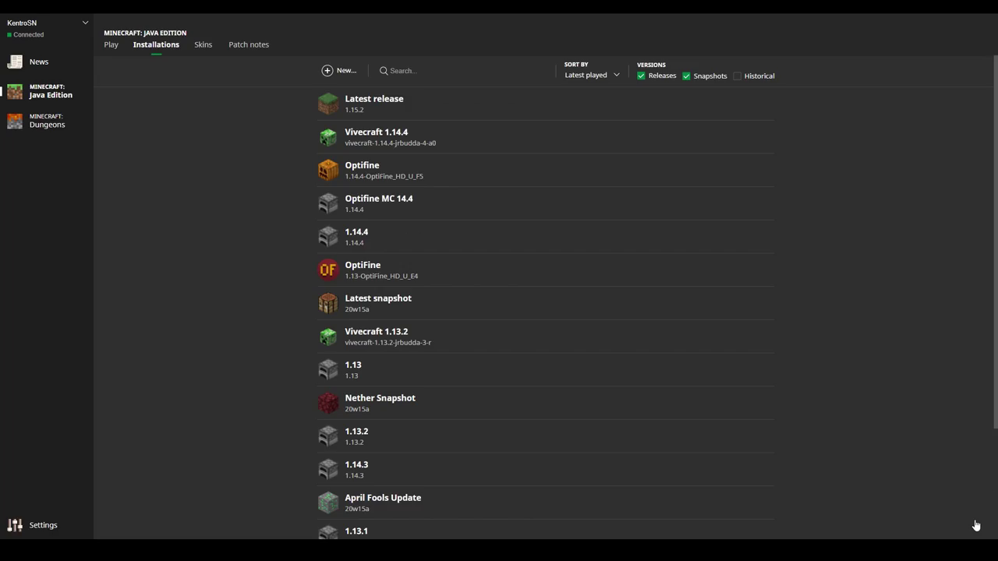
Select the 1.14.4 OPTIFINE FOR THE SHADERS installation as the version to launch.
{"action": "scroll", "coordinate": [441, 331], "scroll_direction": "down", "scroll_amount": 3}
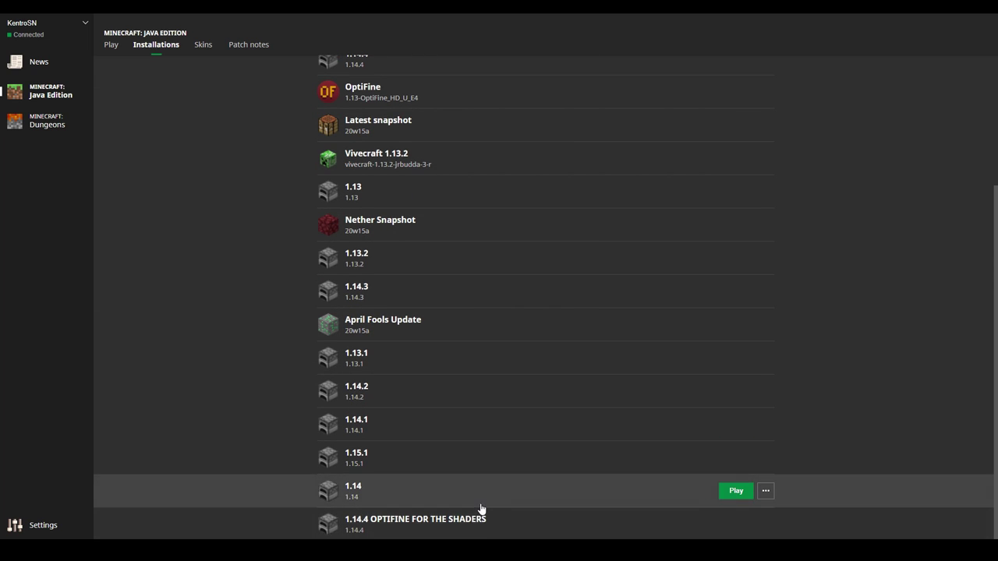
{"action": "left_click", "coordinate": [111, 45]}
{"action": "left_click", "coordinate": [195, 525]}
{"action": "scroll", "coordinate": [218, 456], "scroll_direction": "down", "scroll_amount": 8}
{"action": "left_click", "coordinate": [211, 499]}
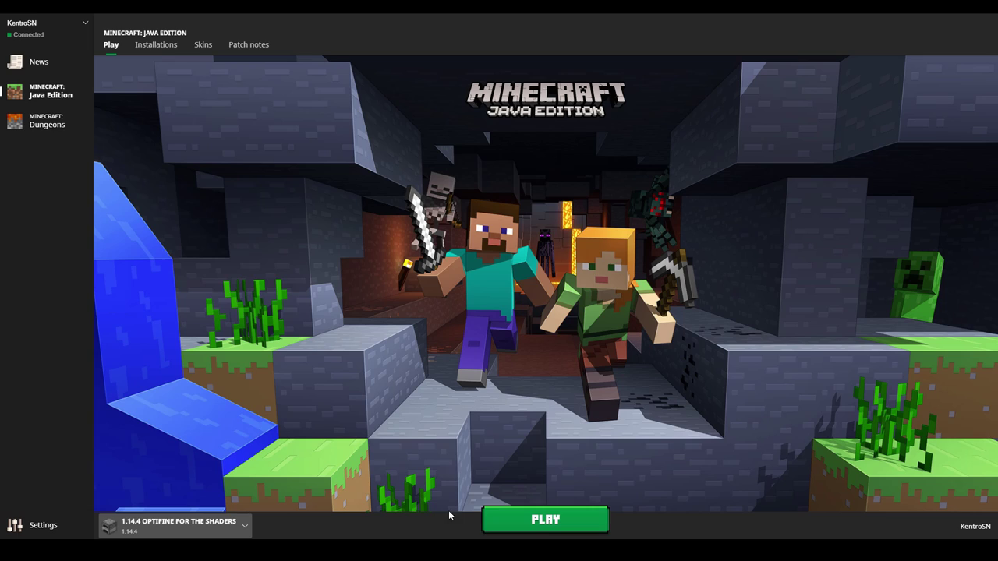
Confirm 1.14.4 OPTIFINE FOR THE SHADERS as the chosen installation and launch the game with it.
{"action": "left_click", "coordinate": [336, 505]}
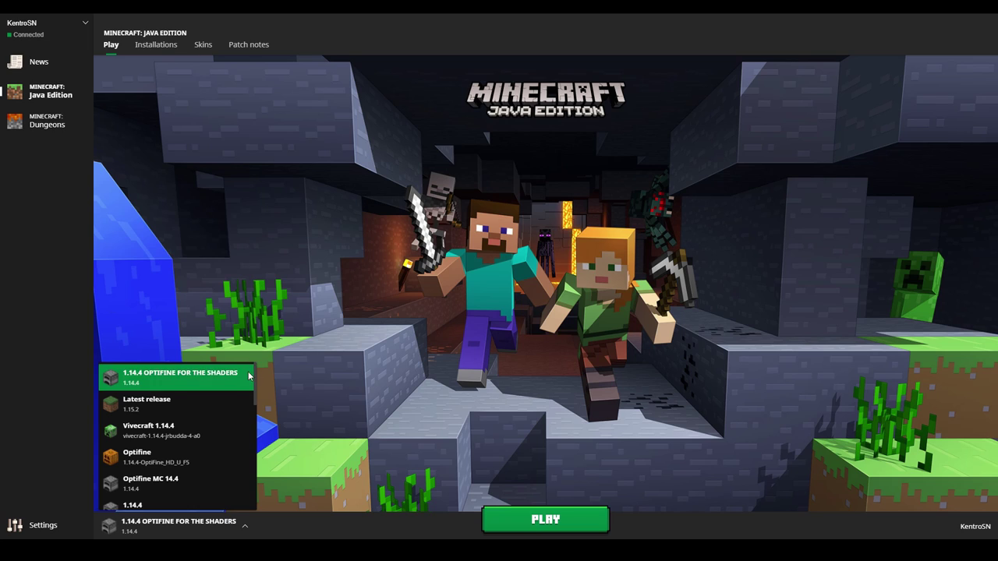
{"action": "left_click", "coordinate": [175, 377]}
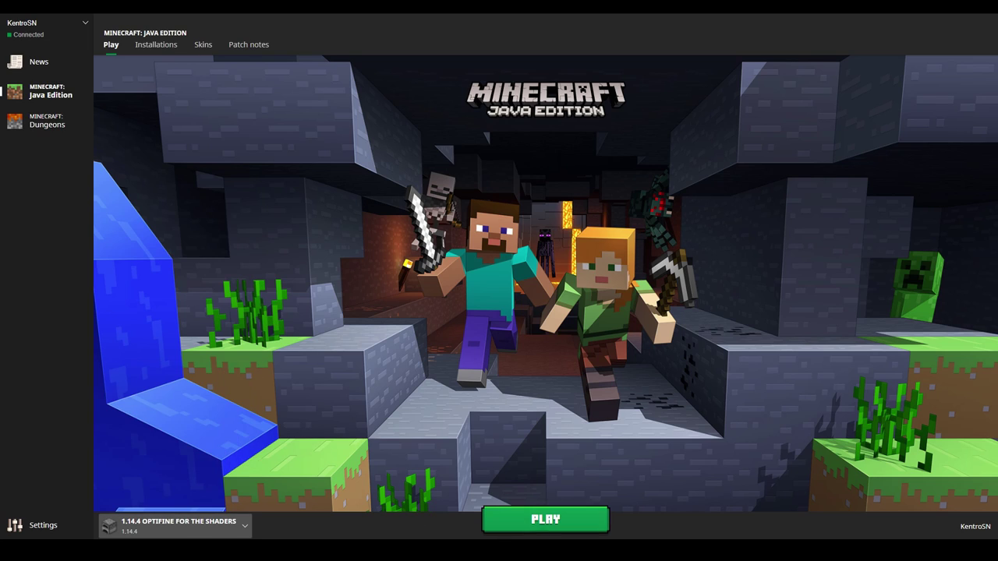
{"action": "left_click", "coordinate": [580, 524]}
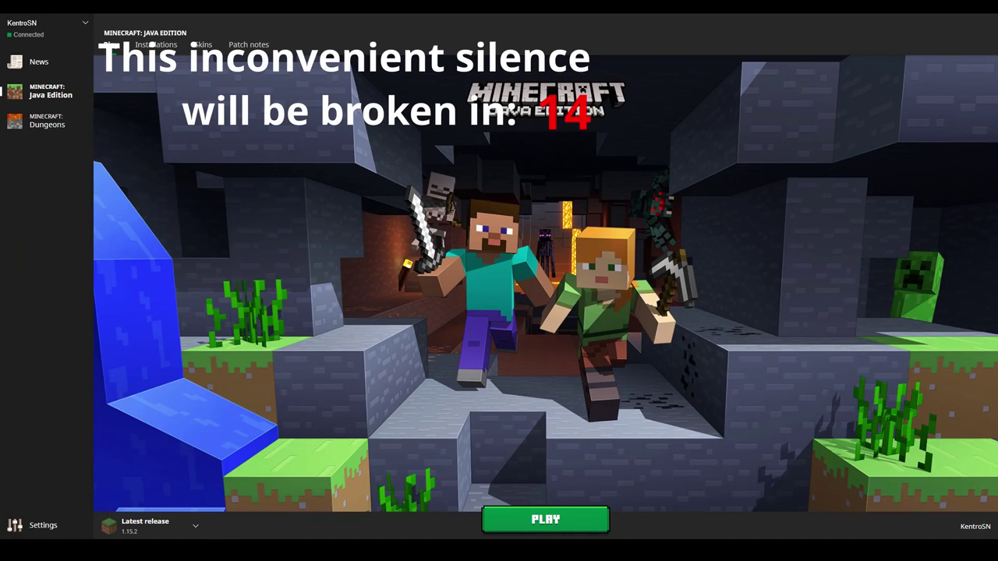
Switch the launcher from the latest release to the 1.14.4 OPTIFINE FOR THE SHADERS installation and start the game.
{"action": "left_click", "coordinate": [173, 526]}
{"action": "scroll", "coordinate": [187, 476], "scroll_direction": "down", "scroll_amount": 2}
{"action": "scroll", "coordinate": [187, 476], "scroll_direction": "up", "scroll_amount": 3}
{"action": "left_click", "coordinate": [173, 401]}
{"action": "left_click", "coordinate": [488, 513]}
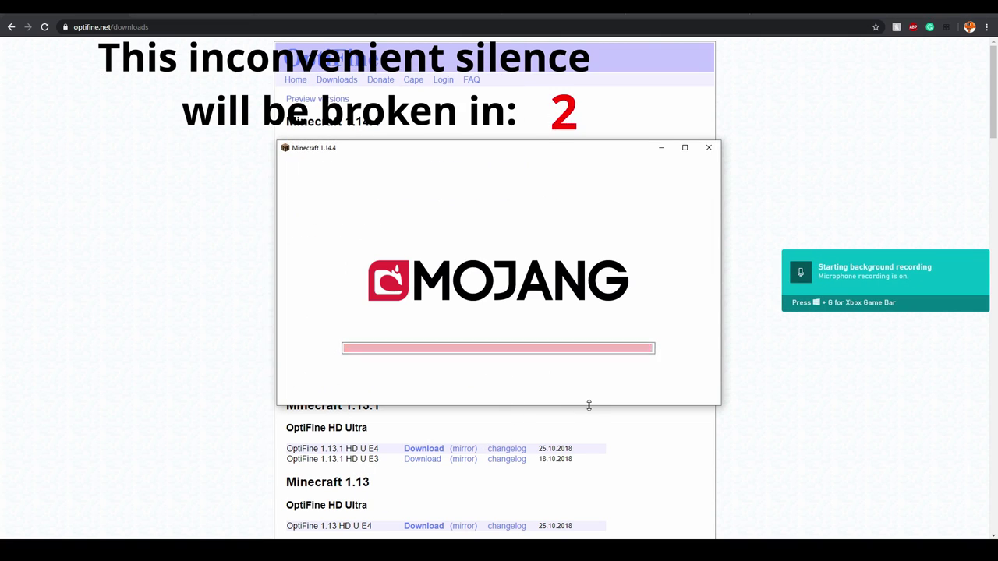
Look through the available resource packs in the game options, return to the title screen and close the game.
{"action": "left_click", "coordinate": [422, 362]}
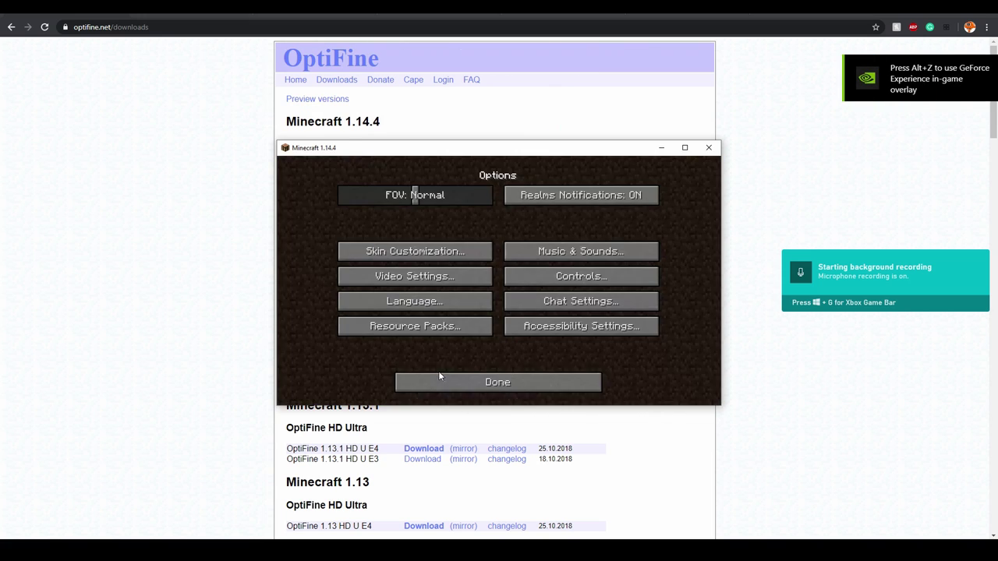
{"action": "left_click", "coordinate": [417, 327]}
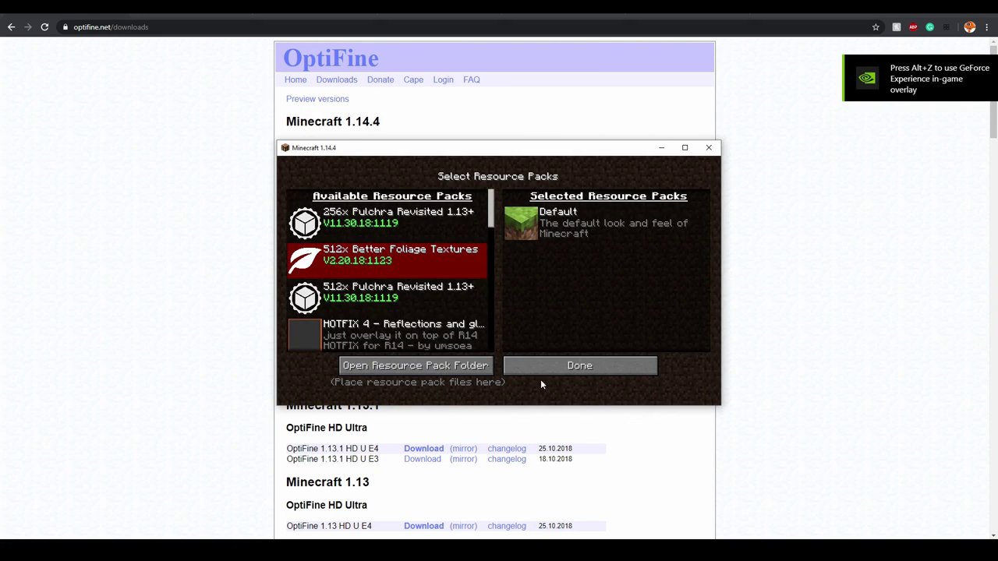
{"action": "scroll", "coordinate": [385, 288], "scroll_direction": "down", "scroll_amount": 6}
{"action": "scroll", "coordinate": [385, 289], "scroll_direction": "down", "scroll_amount": 6}
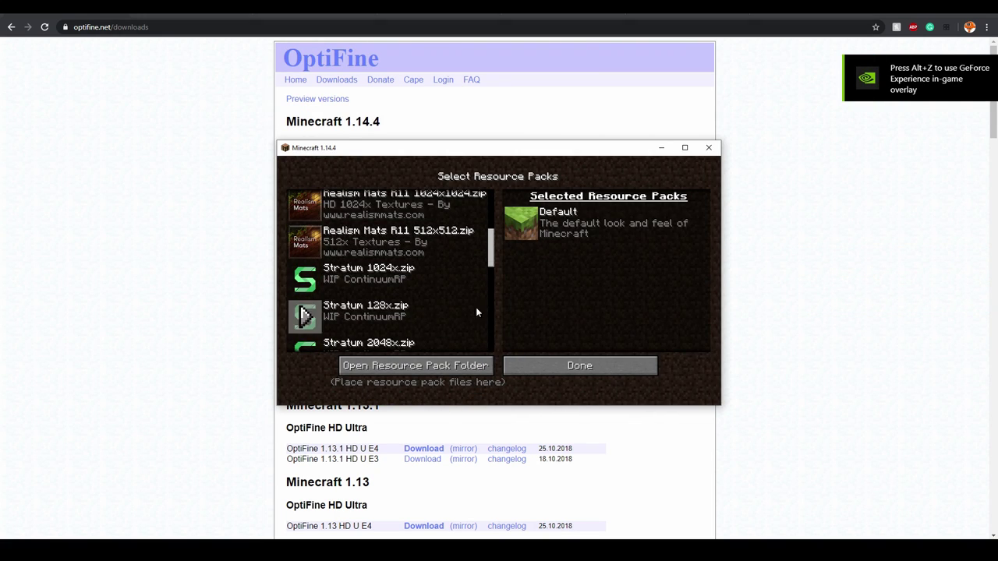
{"action": "scroll", "coordinate": [390, 308], "scroll_direction": "down", "scroll_amount": 1}
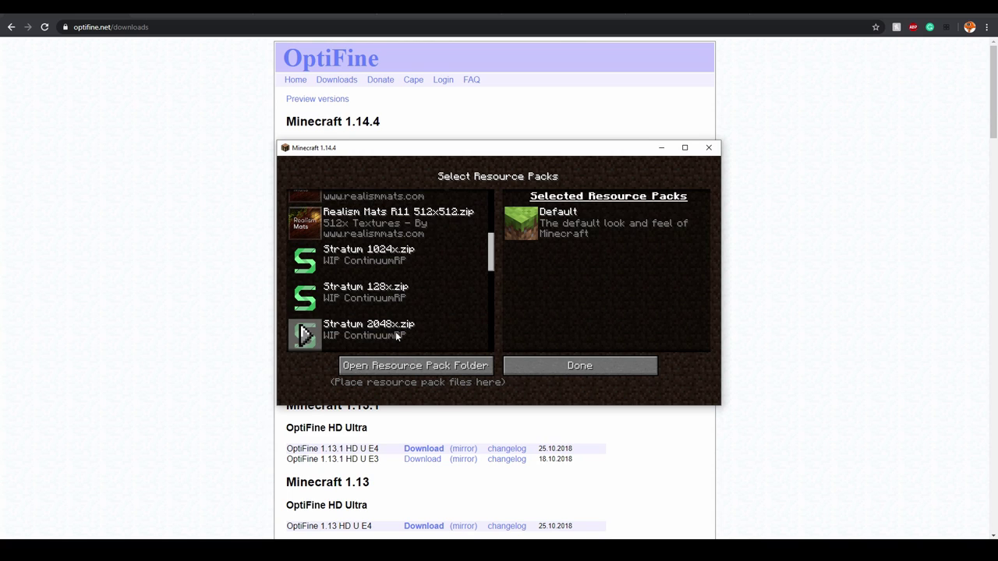
{"action": "left_click", "coordinate": [616, 361]}
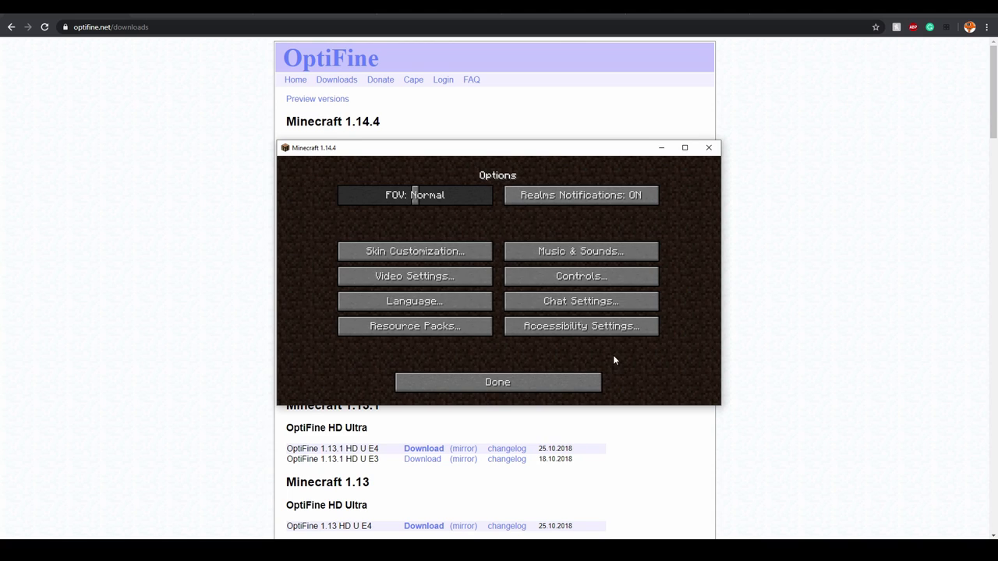
{"action": "left_click", "coordinate": [551, 382]}
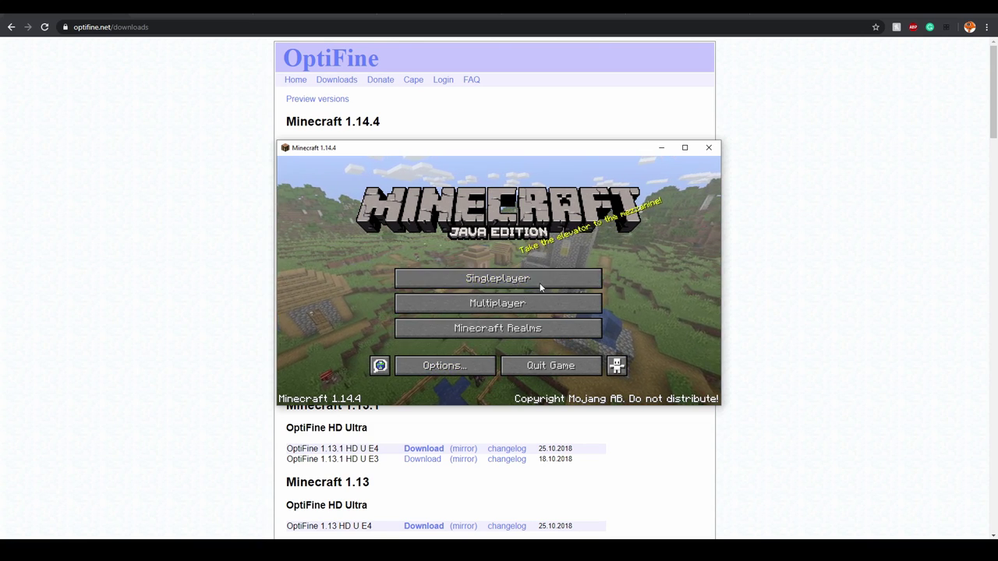
{"action": "left_click", "coordinate": [709, 147]}
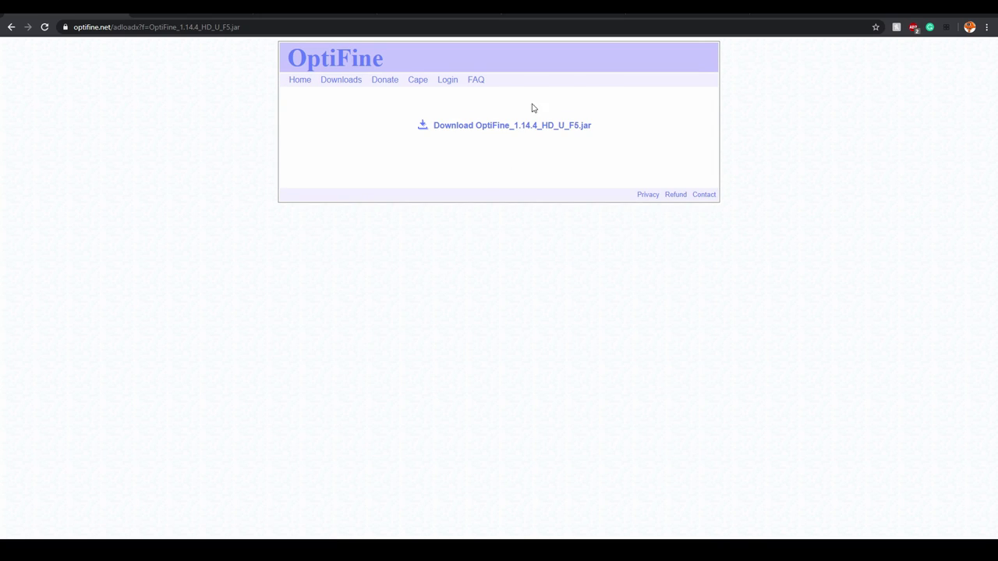
{"action": "left_click_drag", "start_coordinate": [418, 133], "coordinate": [643, 155]}
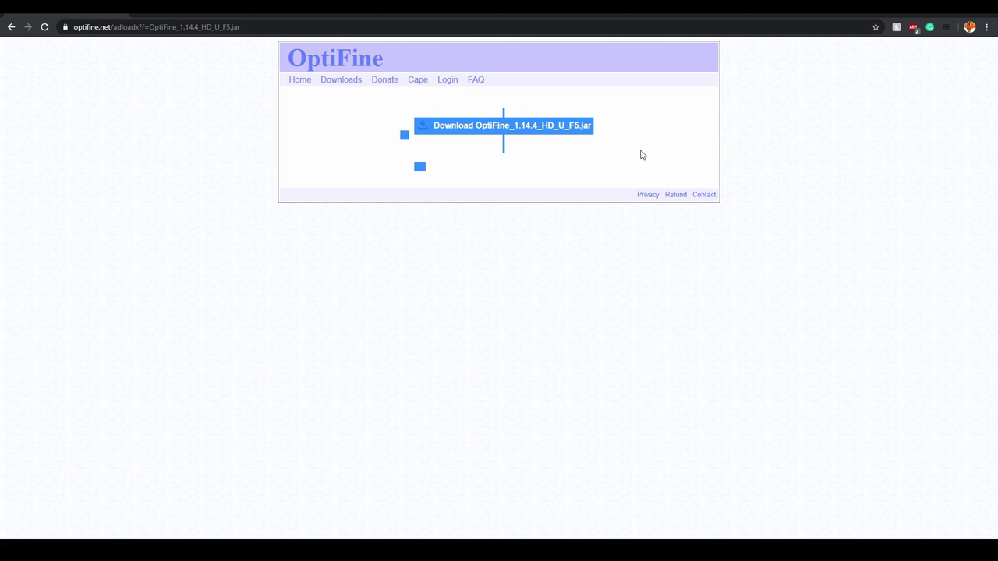
{"action": "left_click", "coordinate": [694, 161]}
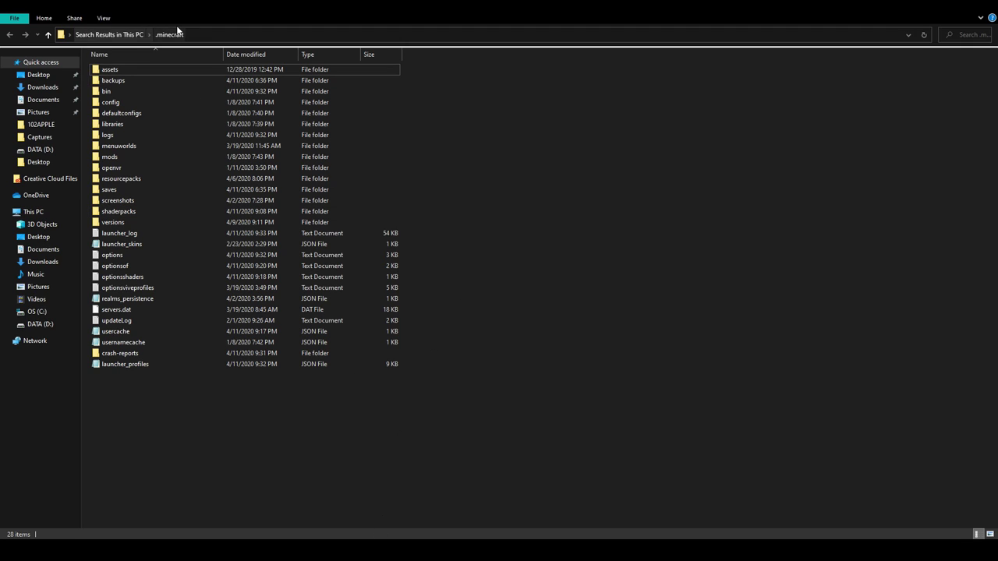
Restore the maximized .minecraft folder window to a smaller size and reposition it.
{"action": "left_click_drag", "start_coordinate": [260, 16], "coordinate": [147, 220]}
{"action": "left_click_drag", "start_coordinate": [333, 215], "coordinate": [597, 132]}
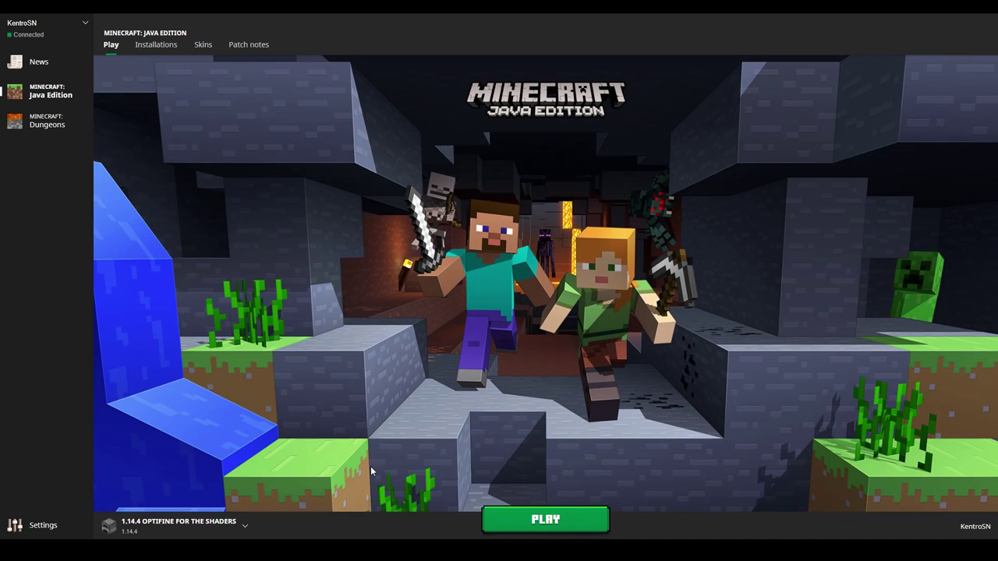
Select the Optifine installation with version 1.14.4-OptiFine_HD_U_F5 in the launcher and launch the game with it.
{"action": "left_click", "coordinate": [178, 524]}
{"action": "scroll", "coordinate": [164, 450], "scroll_direction": "down", "scroll_amount": 5}
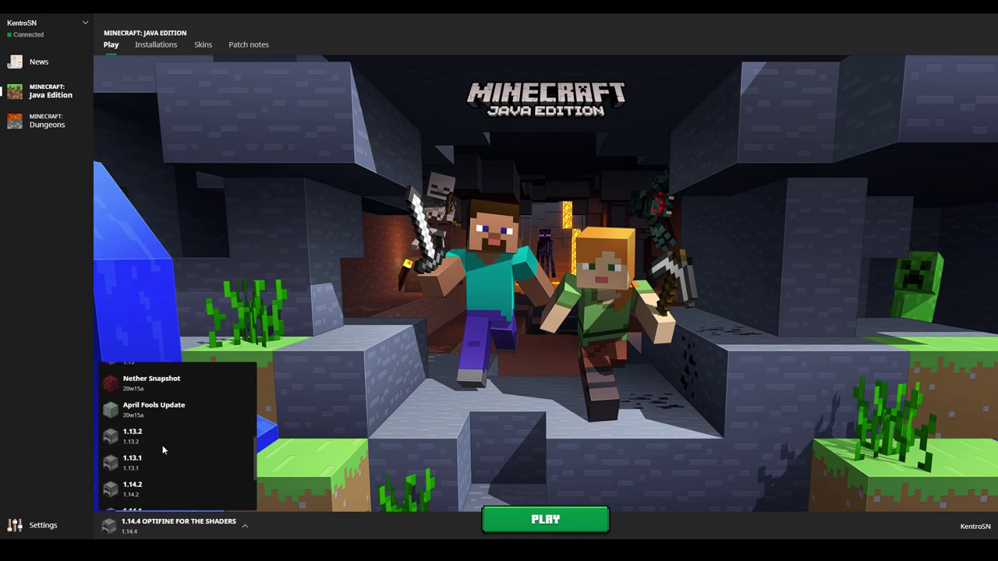
{"action": "scroll", "coordinate": [164, 450], "scroll_direction": "up", "scroll_amount": 6}
{"action": "scroll", "coordinate": [158, 449], "scroll_direction": "down", "scroll_amount": 2}
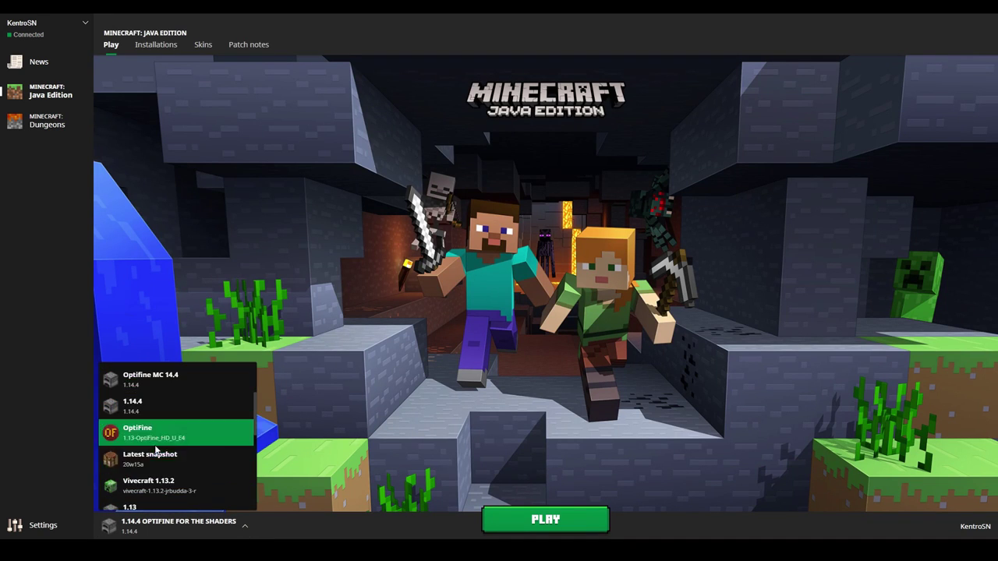
{"action": "scroll", "coordinate": [167, 452], "scroll_direction": "down", "scroll_amount": 2}
{"action": "left_click", "coordinate": [187, 477]}
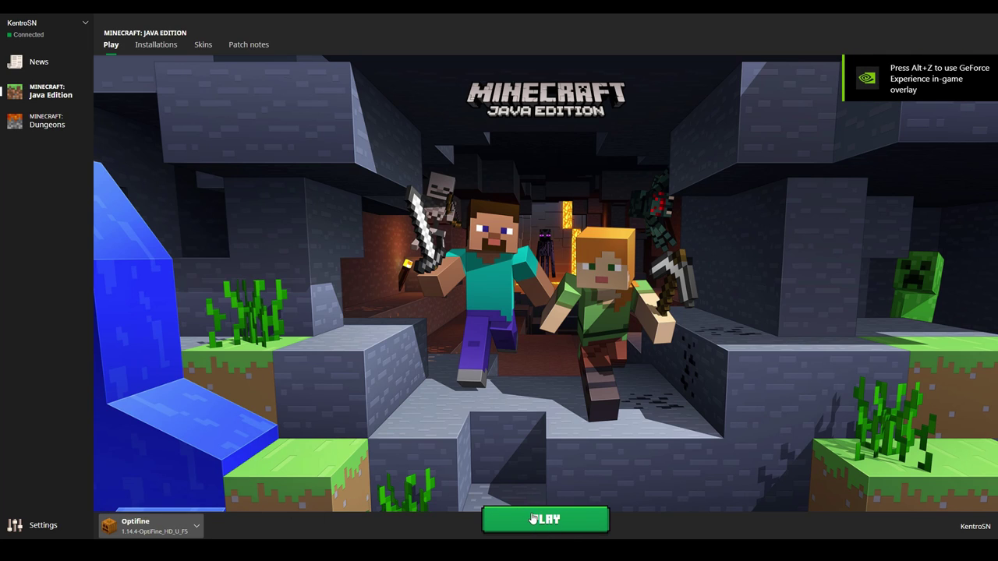
{"action": "left_click", "coordinate": [503, 520]}
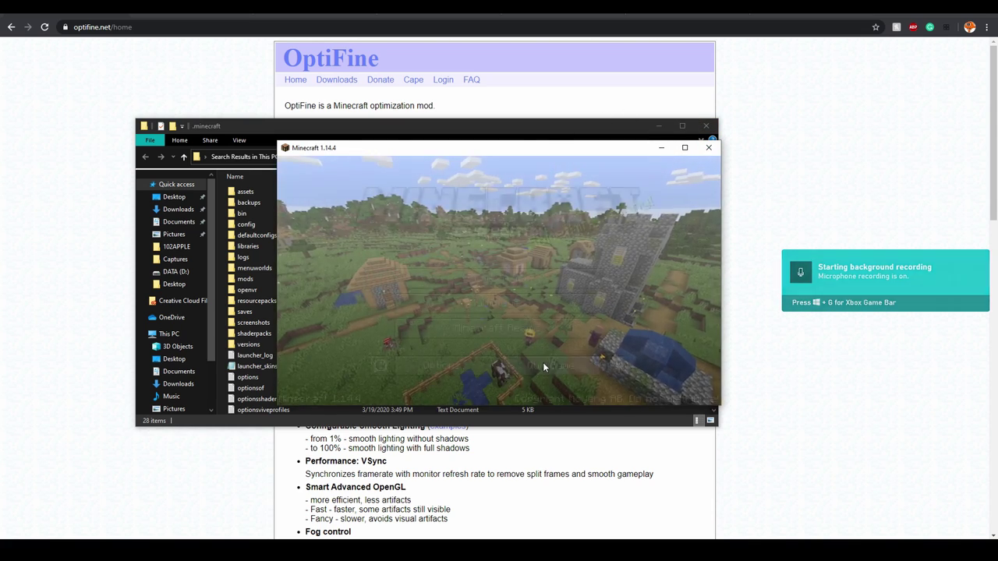
Check the game's resource pack selection and the singleplayer world list, returning to the title screen after each.
{"action": "left_click", "coordinate": [460, 362]}
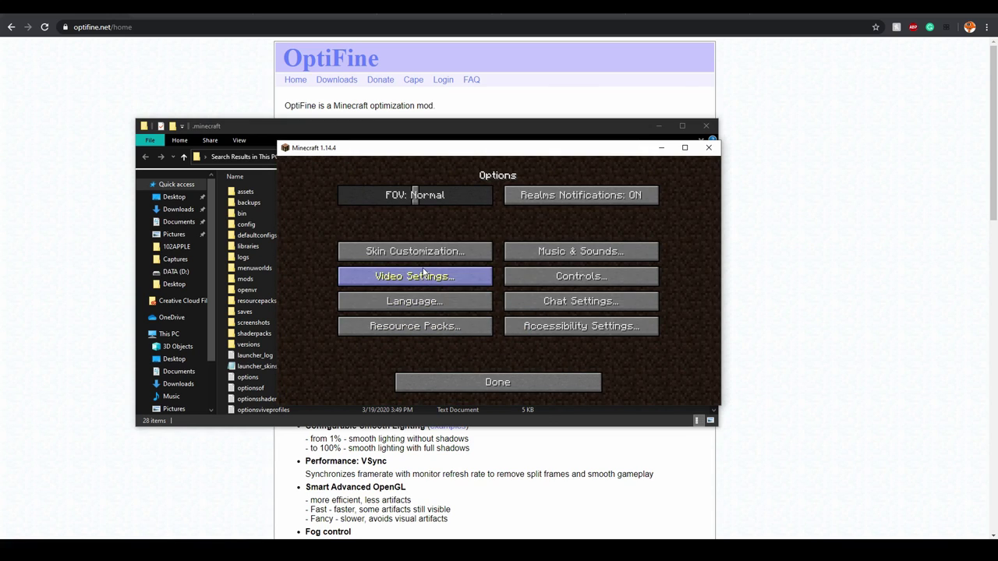
{"action": "left_click", "coordinate": [438, 328]}
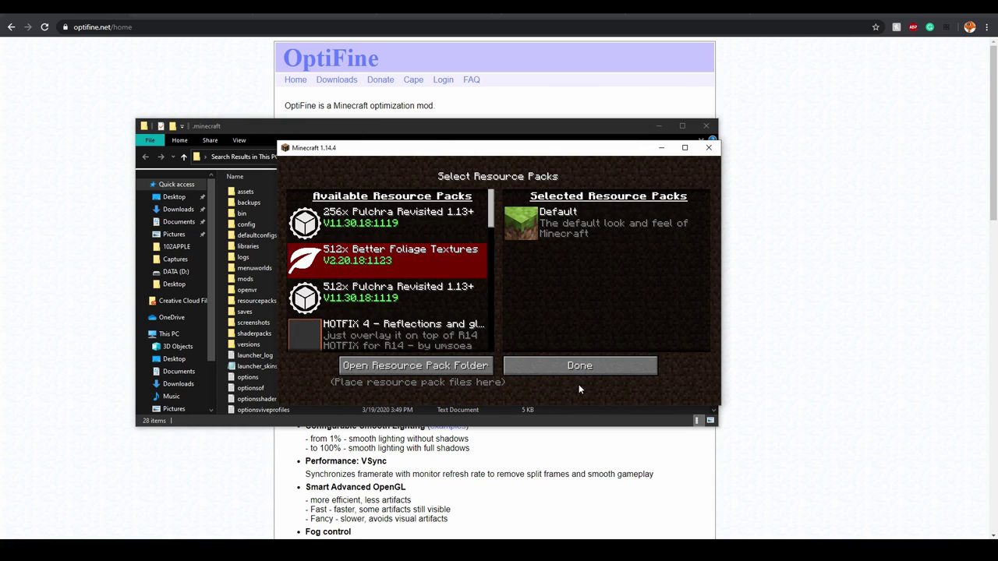
{"action": "left_click", "coordinate": [577, 368]}
{"action": "left_click", "coordinate": [579, 385]}
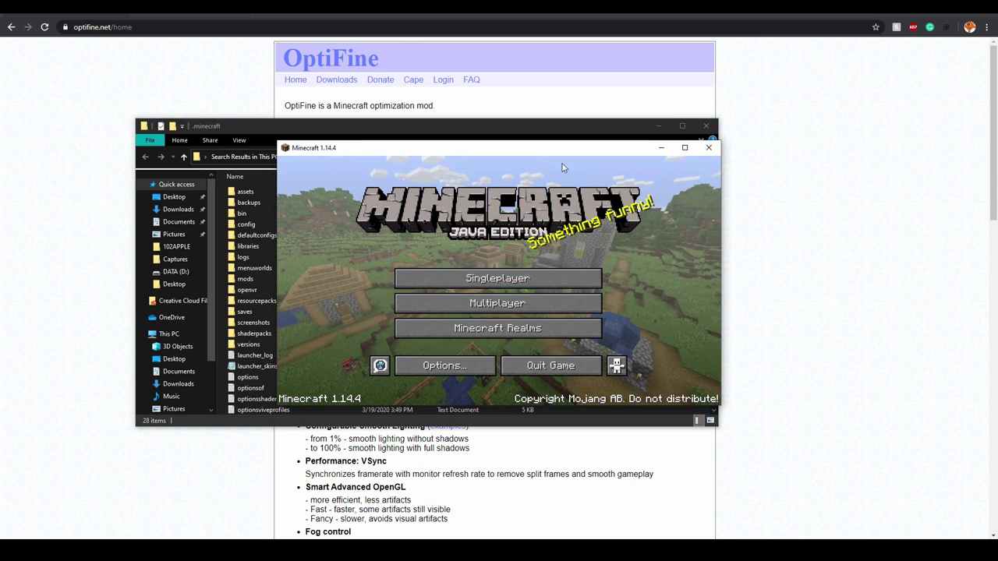
{"action": "left_click", "coordinate": [548, 277]}
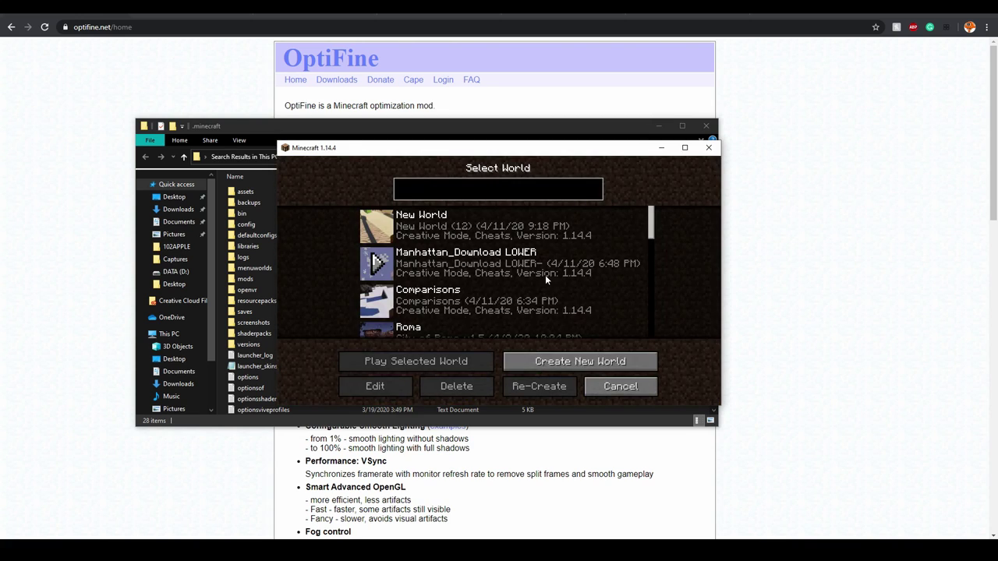
{"action": "key", "text": "Escape"}
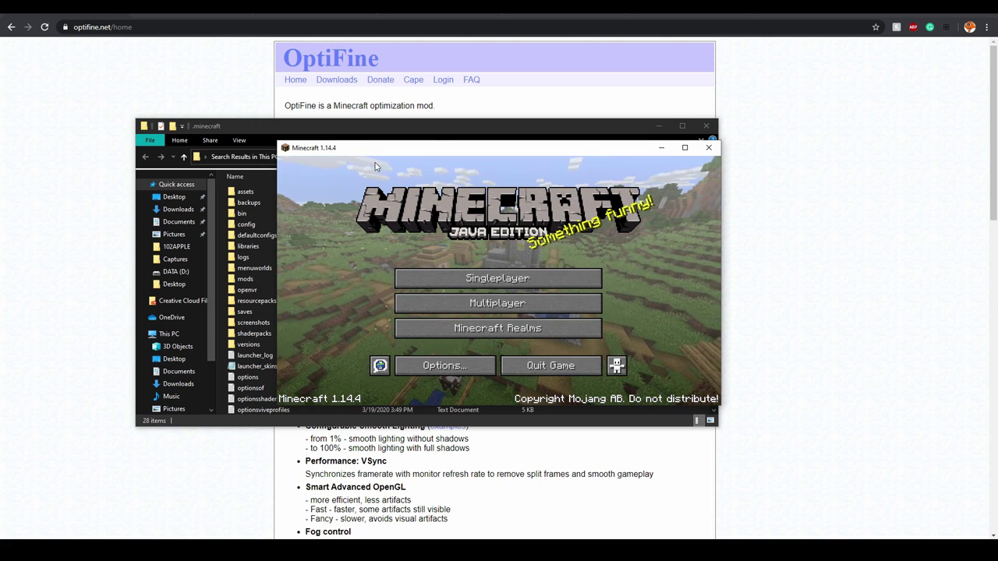
Move the game window clear of the .minecraft folder window and open the shaderpacks folder.
{"action": "left_click_drag", "start_coordinate": [486, 156], "coordinate": [446, 444]}
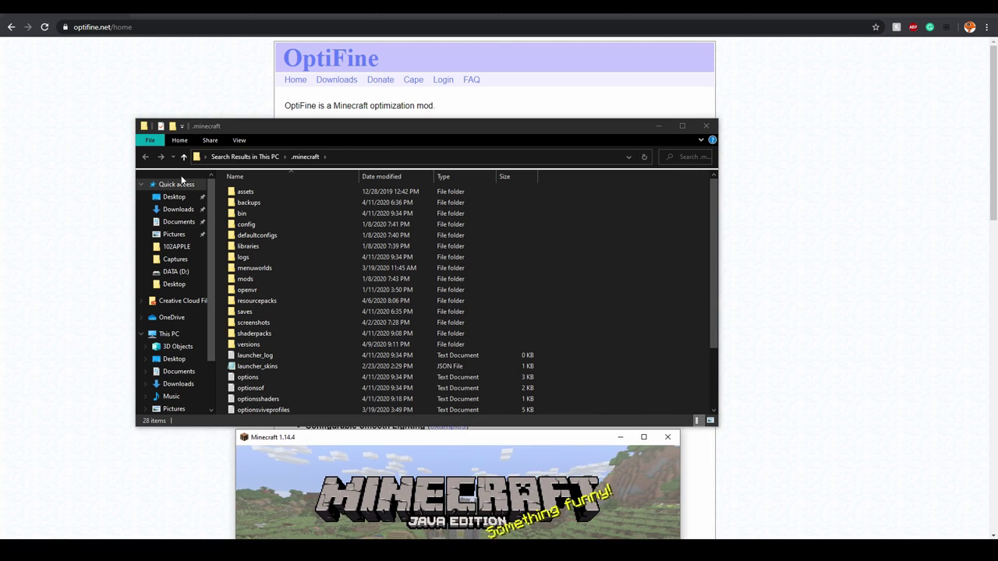
{"action": "double_click", "coordinate": [275, 333]}
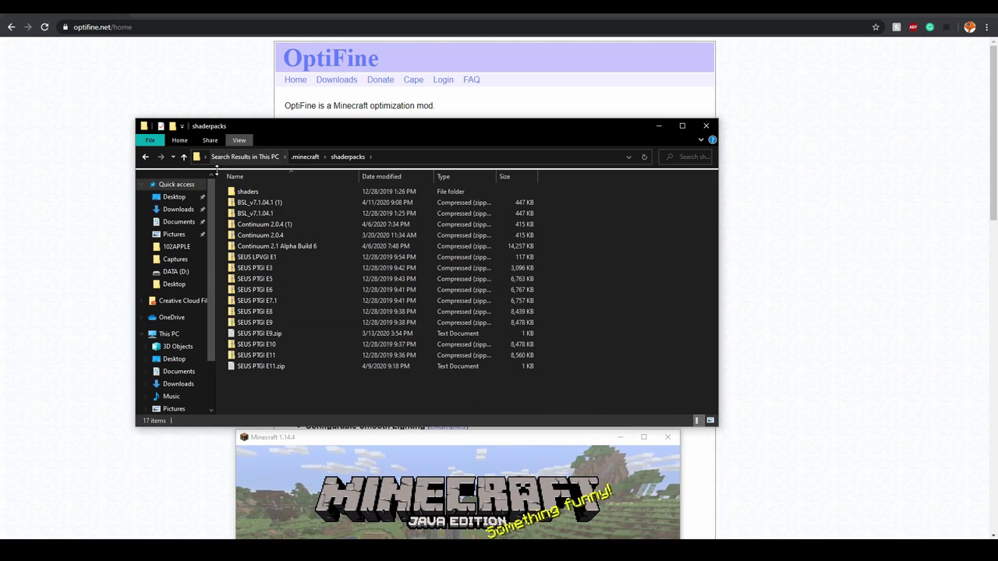
{"action": "left_click_drag", "start_coordinate": [639, 390], "coordinate": [499, 310]}
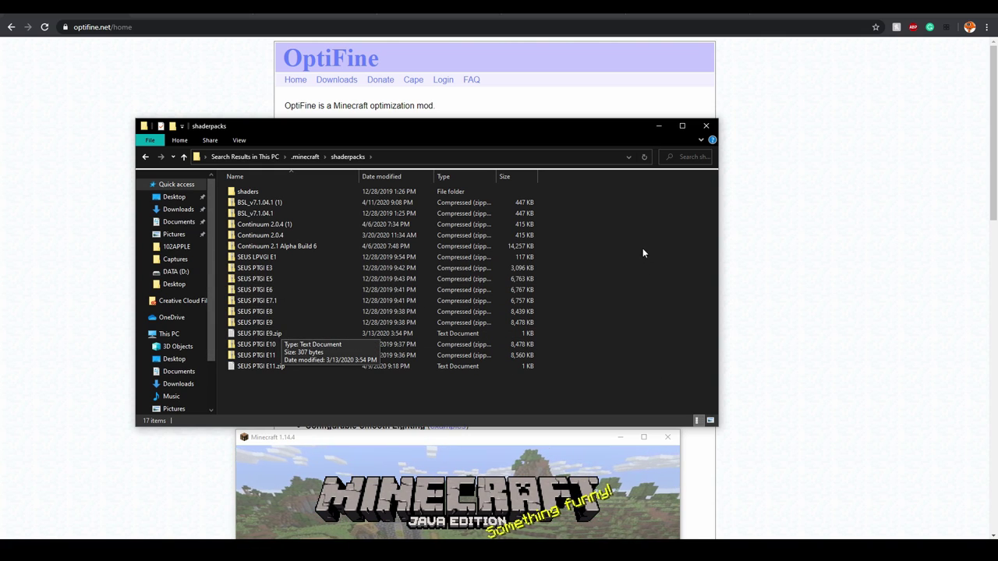
{"action": "left_click_drag", "start_coordinate": [410, 403], "coordinate": [258, 186]}
{"action": "left_click", "coordinate": [582, 211]}
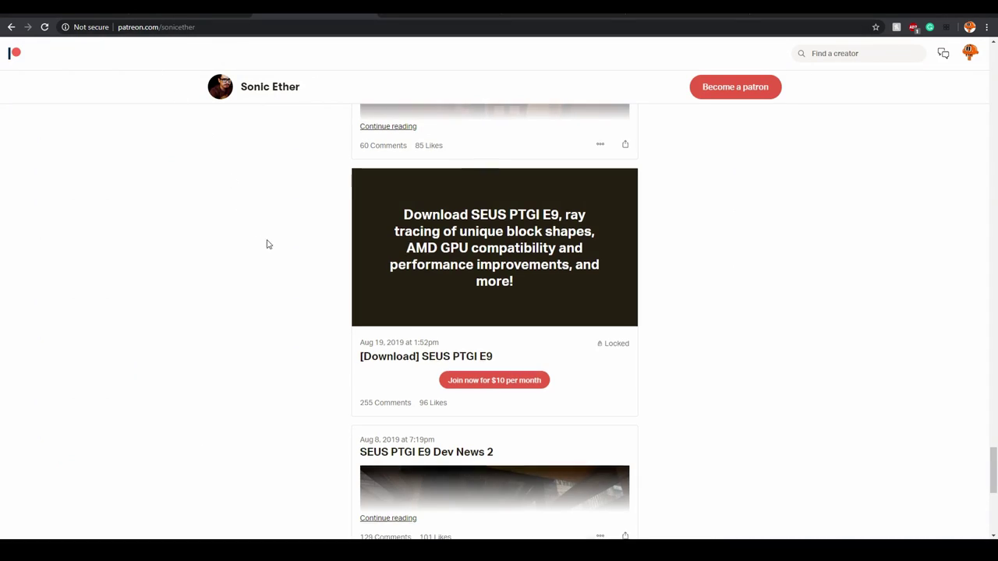
Go back up the Sonic Ether Patreon page and look over the Stone, Iron and Gold membership levels.
{"action": "scroll", "coordinate": [338, 281], "scroll_direction": "up", "scroll_amount": 20}
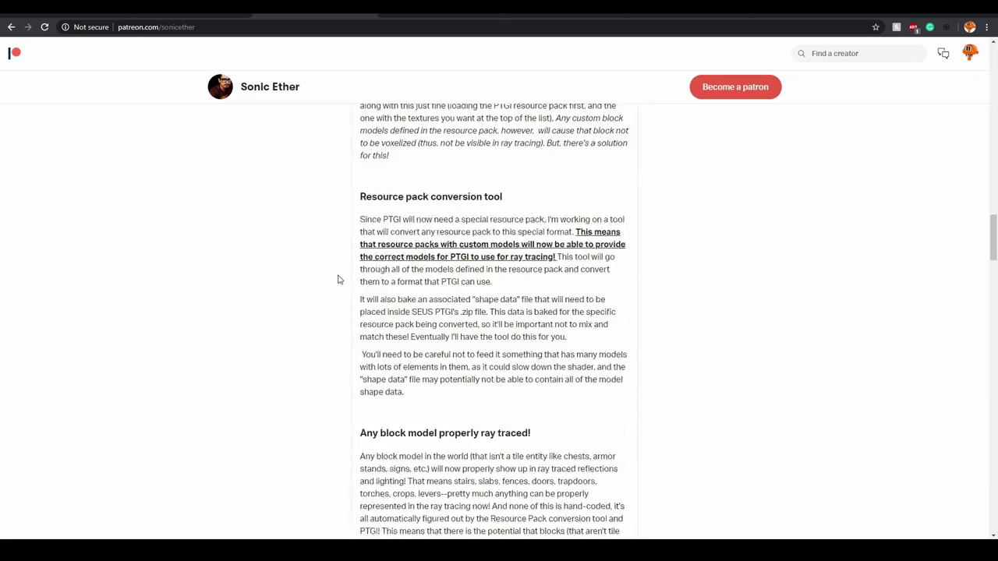
{"action": "scroll", "coordinate": [338, 281], "scroll_direction": "up", "scroll_amount": 20}
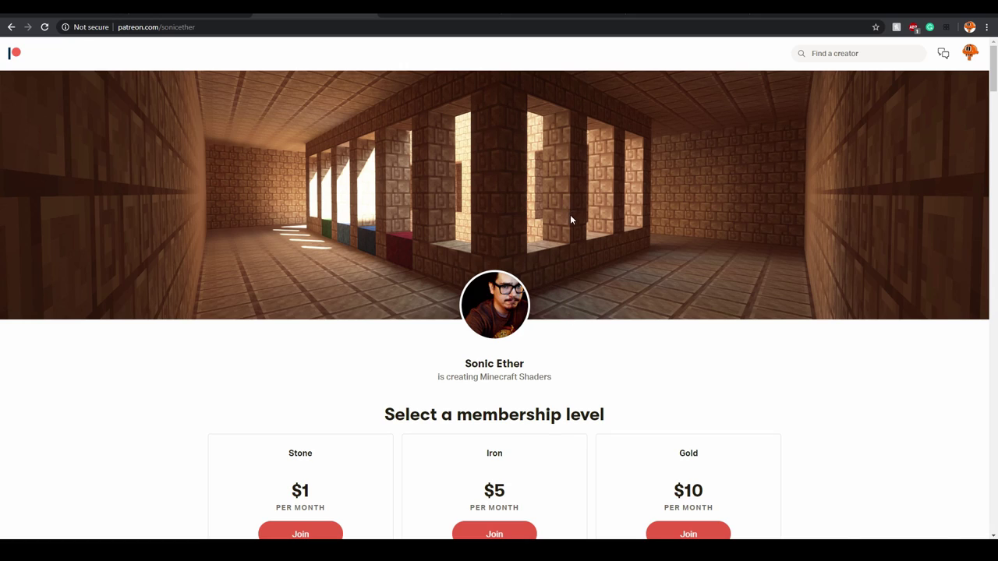
{"action": "scroll", "coordinate": [520, 234], "scroll_direction": "down", "scroll_amount": 5}
{"action": "scroll", "coordinate": [686, 467], "scroll_direction": "down", "scroll_amount": 3}
{"action": "scroll", "coordinate": [635, 463], "scroll_direction": "up", "scroll_amount": 8}
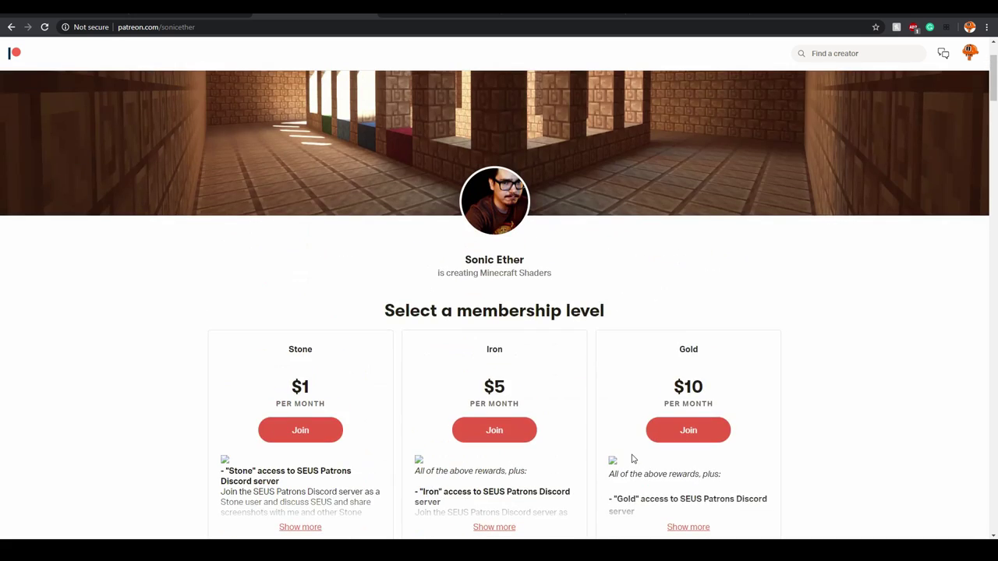
{"action": "scroll", "coordinate": [416, 446], "scroll_direction": "down", "scroll_amount": 4}
{"action": "scroll", "coordinate": [415, 446], "scroll_direction": "up", "scroll_amount": 1}
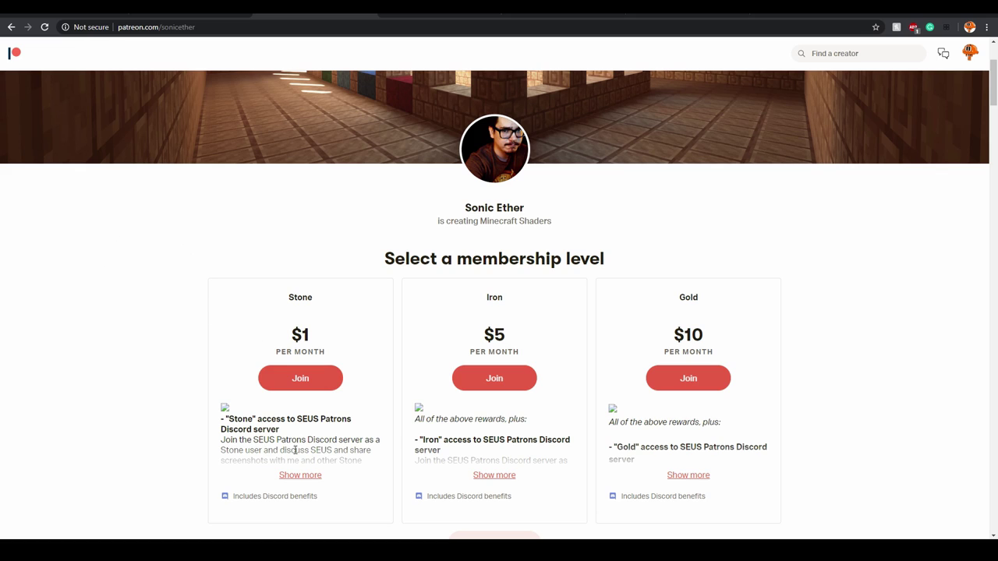
Expand and read the full reward descriptions of the Stone, Iron and Gold membership levels.
{"action": "left_click", "coordinate": [311, 474]}
{"action": "scroll", "coordinate": [334, 450], "scroll_direction": "down", "scroll_amount": 1}
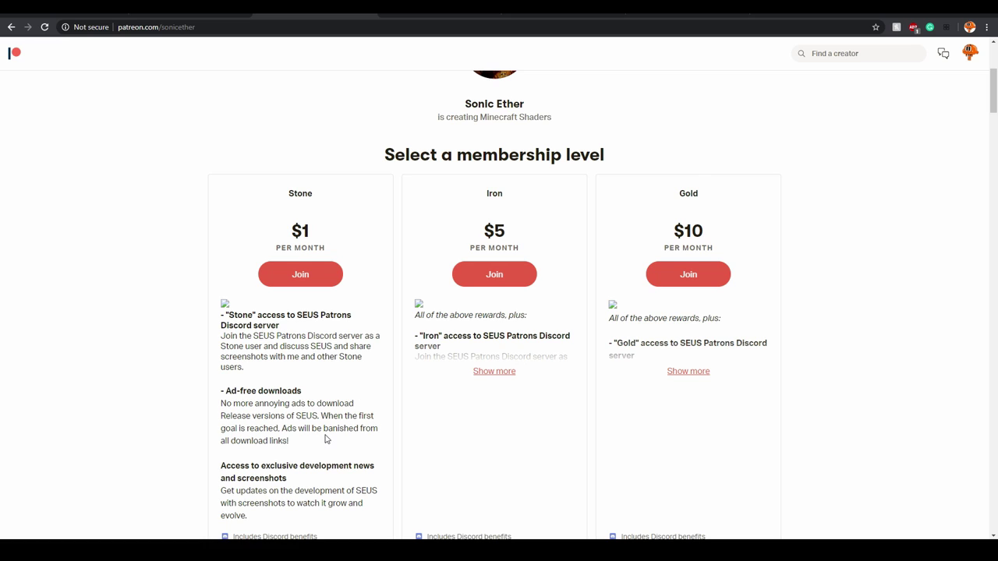
{"action": "left_click", "coordinate": [489, 373]}
{"action": "scroll", "coordinate": [411, 355], "scroll_direction": "down", "scroll_amount": 1}
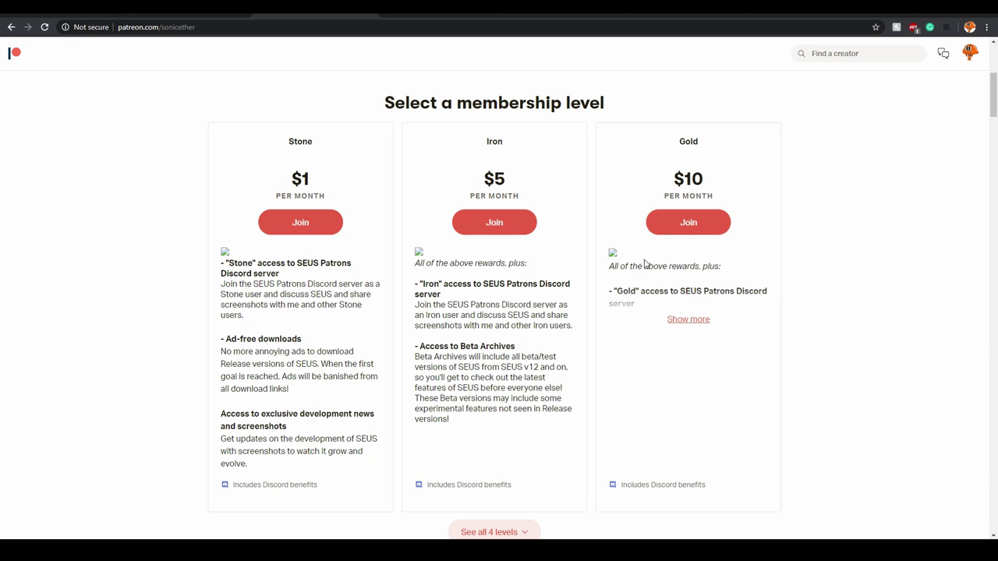
{"action": "left_click", "coordinate": [679, 316]}
{"action": "scroll", "coordinate": [663, 351], "scroll_direction": "down", "scroll_amount": 1}
{"action": "scroll", "coordinate": [658, 351], "scroll_direction": "down", "scroll_amount": 1}
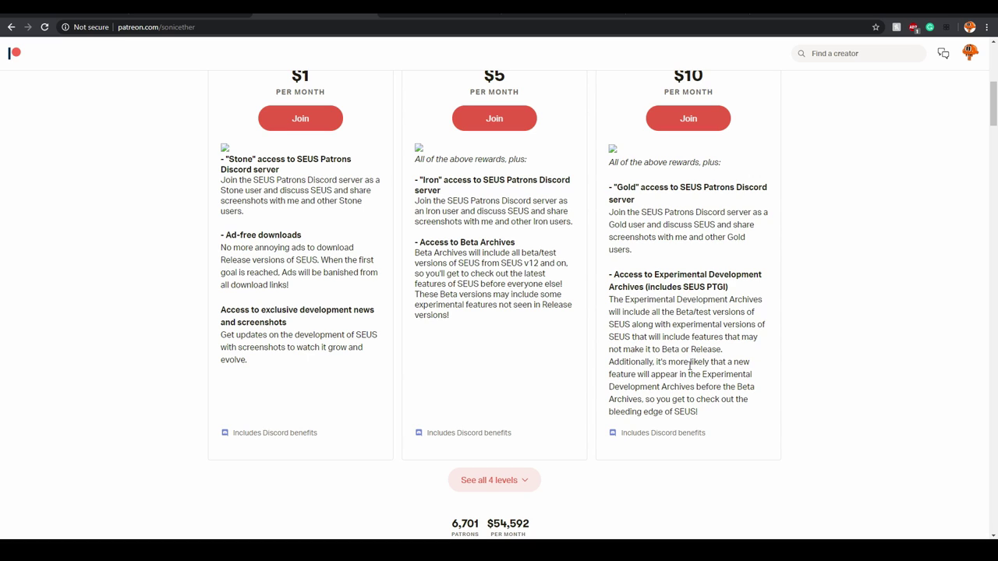
Compare the expanded membership rewards once more and show all 4 membership levels.
{"action": "scroll", "coordinate": [690, 372], "scroll_direction": "down", "scroll_amount": 2}
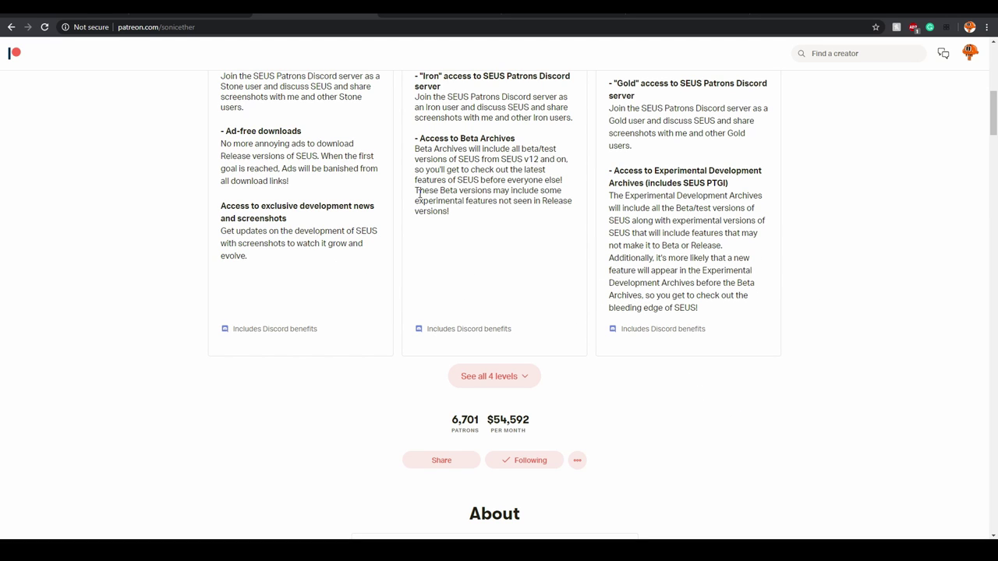
{"action": "scroll", "coordinate": [502, 295], "scroll_direction": "up", "scroll_amount": 4}
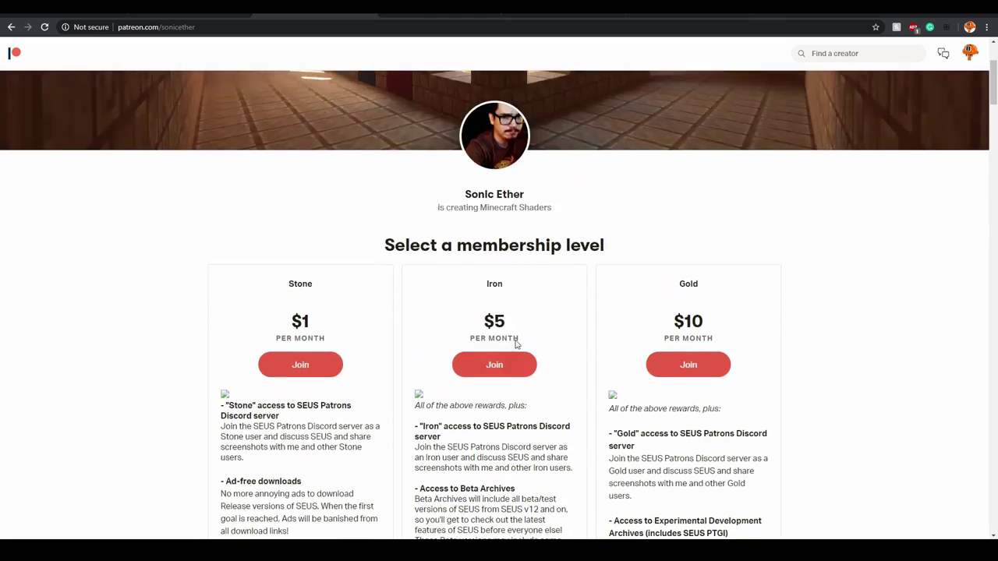
{"action": "scroll", "coordinate": [502, 295], "scroll_direction": "down", "scroll_amount": 1}
{"action": "scroll", "coordinate": [503, 295], "scroll_direction": "down", "scroll_amount": 4}
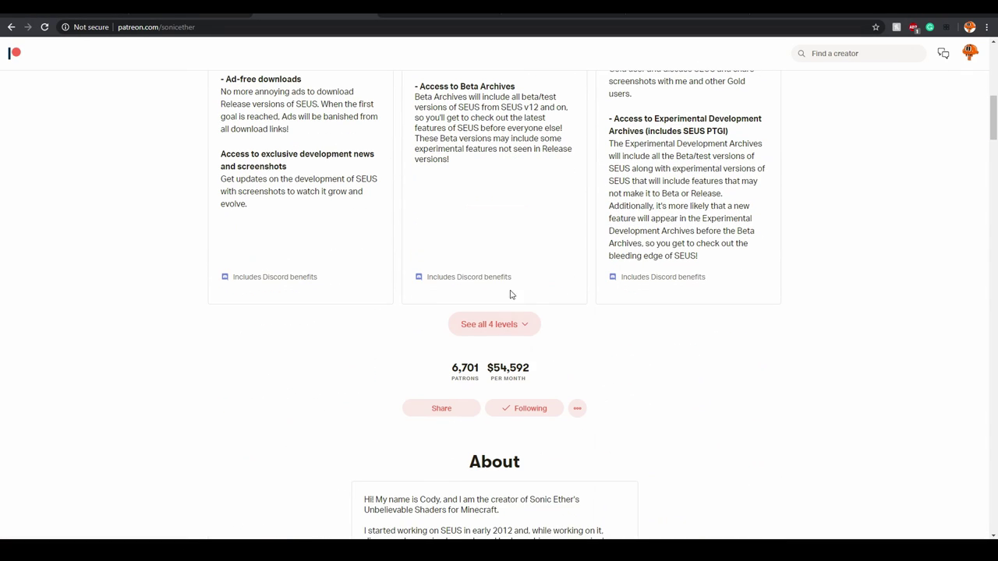
{"action": "left_click", "coordinate": [508, 326]}
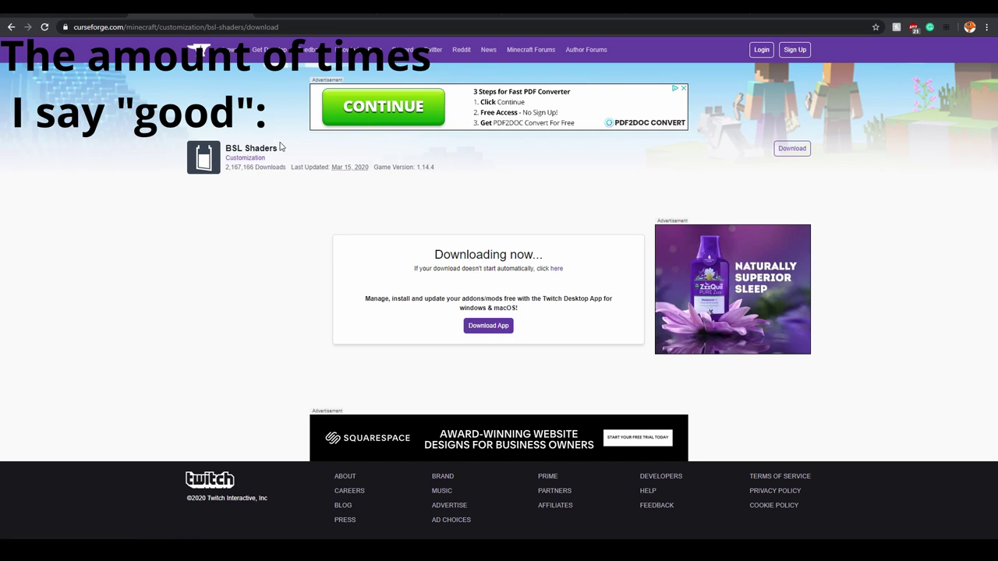
Download BSL Shaders from CurseForge and copy BSL_v7.1.04.1 (3).zip into the shaderpacks folder.
{"action": "mouse_move", "coordinate": [279, 148]}
{"action": "left_mouse_down"}
{"action": "mouse_move", "coordinate": [225, 150]}
{"action": "mouse_move", "coordinate": [322, 162]}
{"action": "mouse_move", "coordinate": [270, 148]}
{"action": "left_mouse_up"}
{"action": "left_click", "coordinate": [805, 154]}
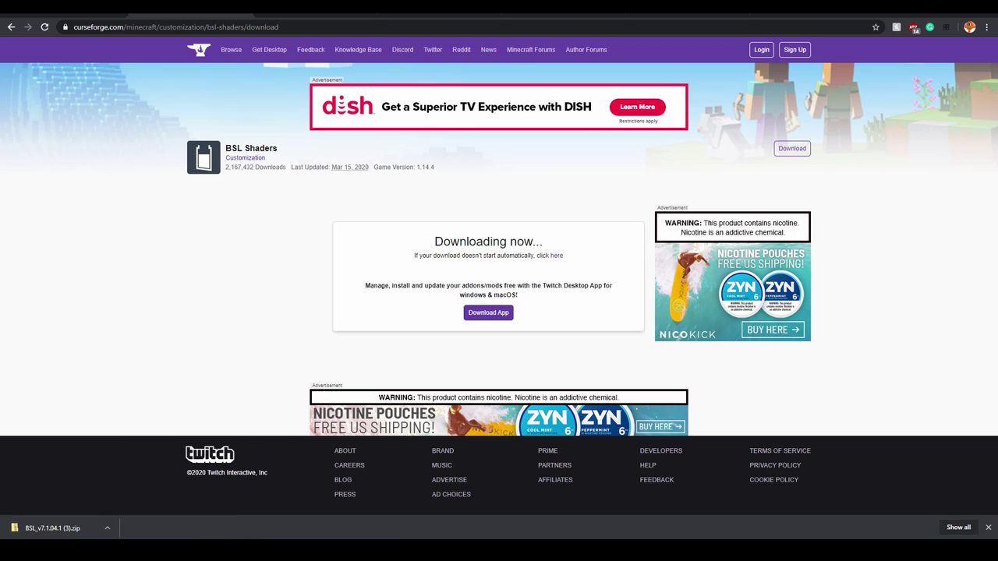
{"action": "key", "text": "alt+Tab"}
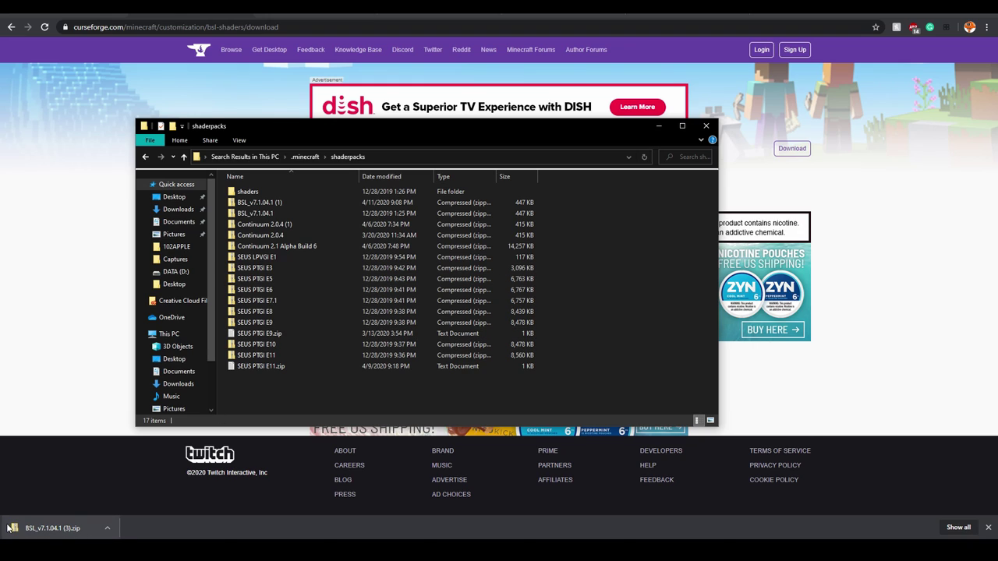
{"action": "left_click", "coordinate": [32, 529]}
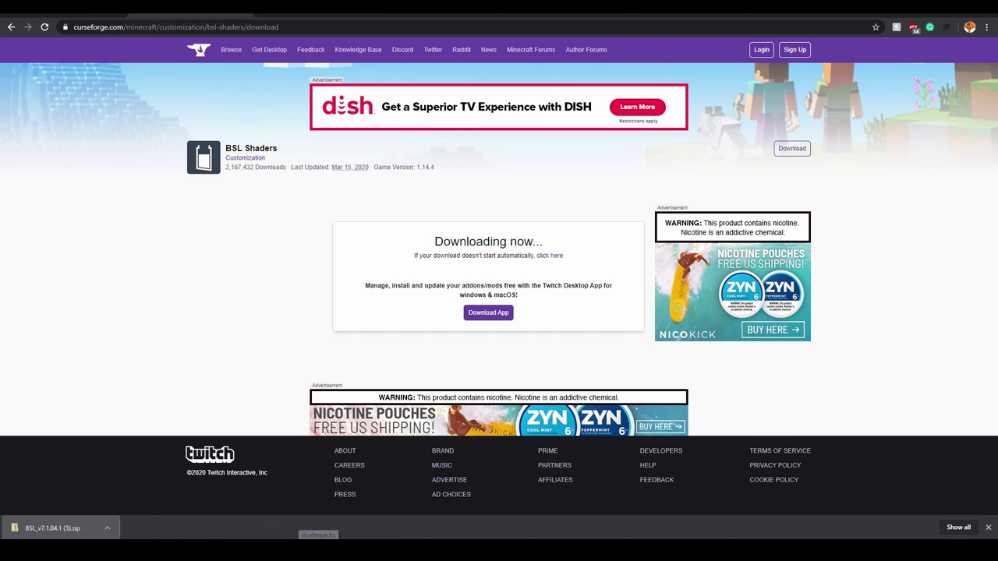
{"action": "left_click_drag", "start_coordinate": [32, 529], "coordinate": [262, 396]}
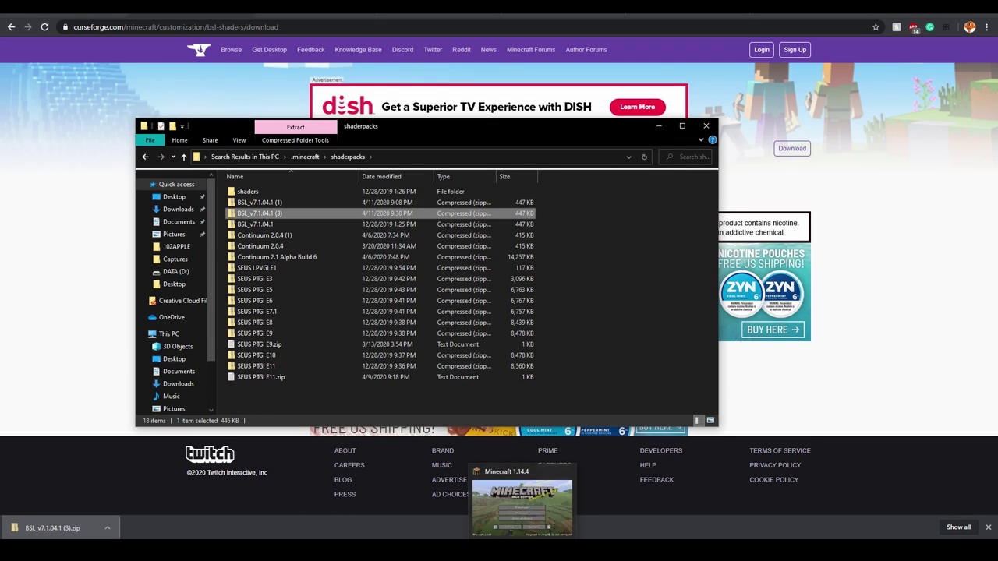
Switch to Minecraft 1.14.4 and set the render distance to 18 chunks in the video settings.
{"action": "left_click", "coordinate": [522, 555]}
{"action": "left_click_drag", "start_coordinate": [485, 451], "coordinate": [478, 151]}
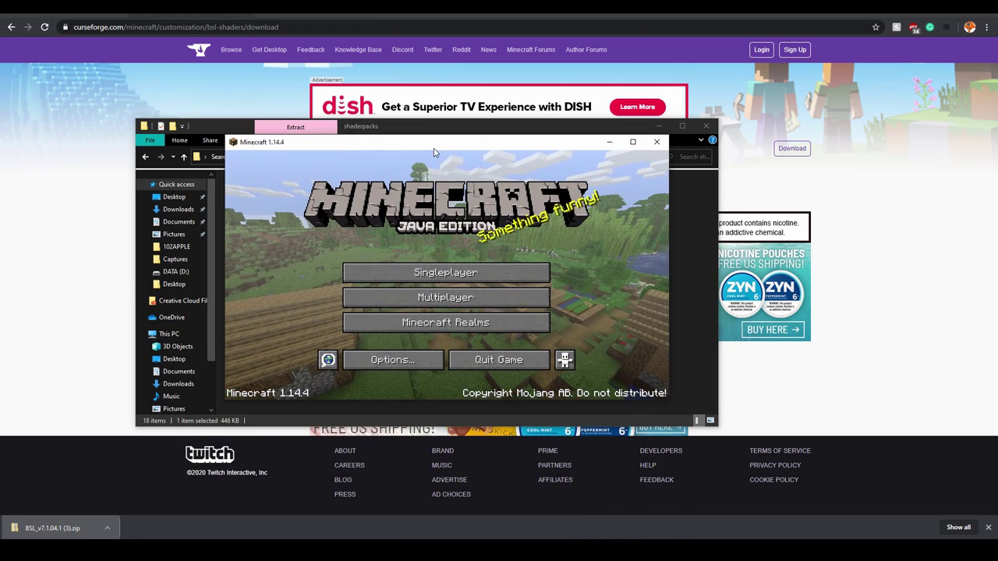
{"action": "left_click", "coordinate": [369, 363]}
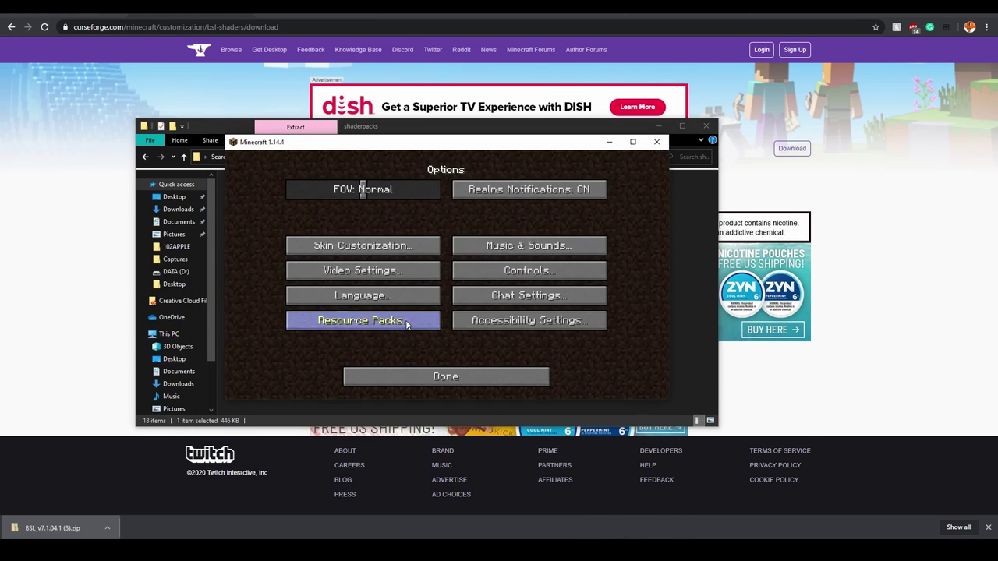
{"action": "left_click", "coordinate": [367, 270]}
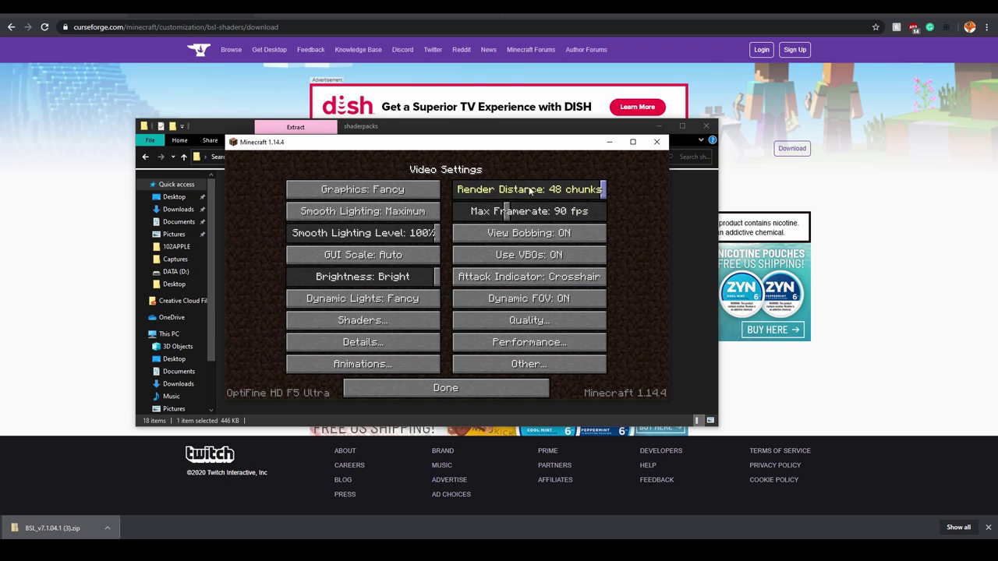
{"action": "left_click_drag", "start_coordinate": [534, 192], "coordinate": [502, 192]}
{"action": "left_click", "coordinate": [507, 191]}
{"action": "left_click_drag", "start_coordinate": [505, 211], "coordinate": [510, 210]}
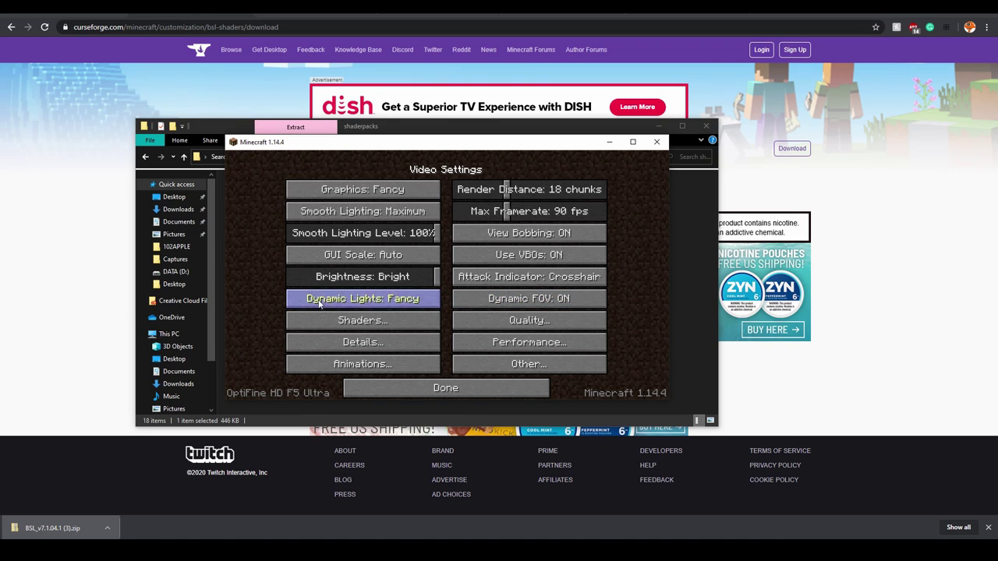
Select BSL_v7.1.04.1 (3).zip as the active shader pack and return to the title screen.
{"action": "left_click", "coordinate": [368, 322]}
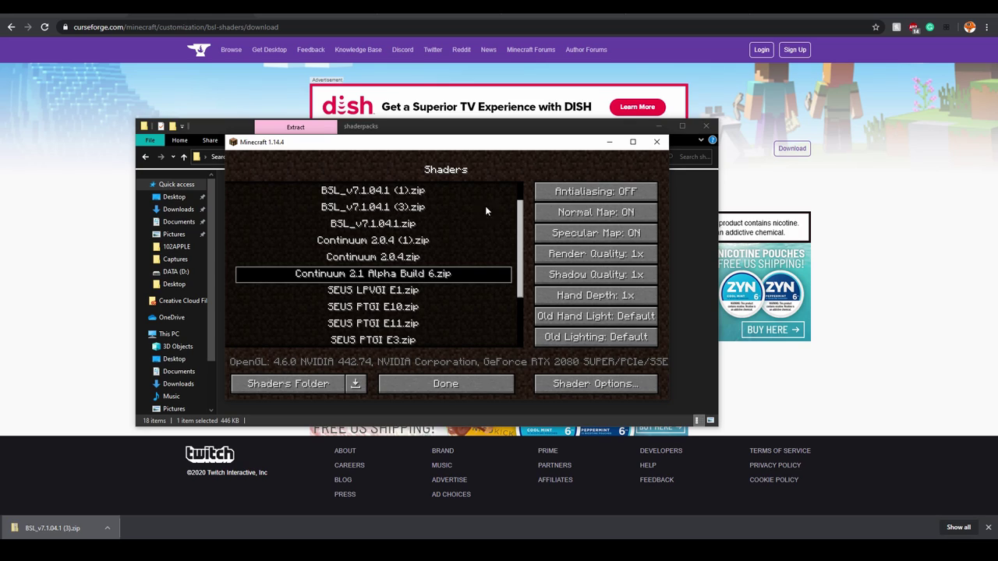
{"action": "left_click", "coordinate": [403, 206]}
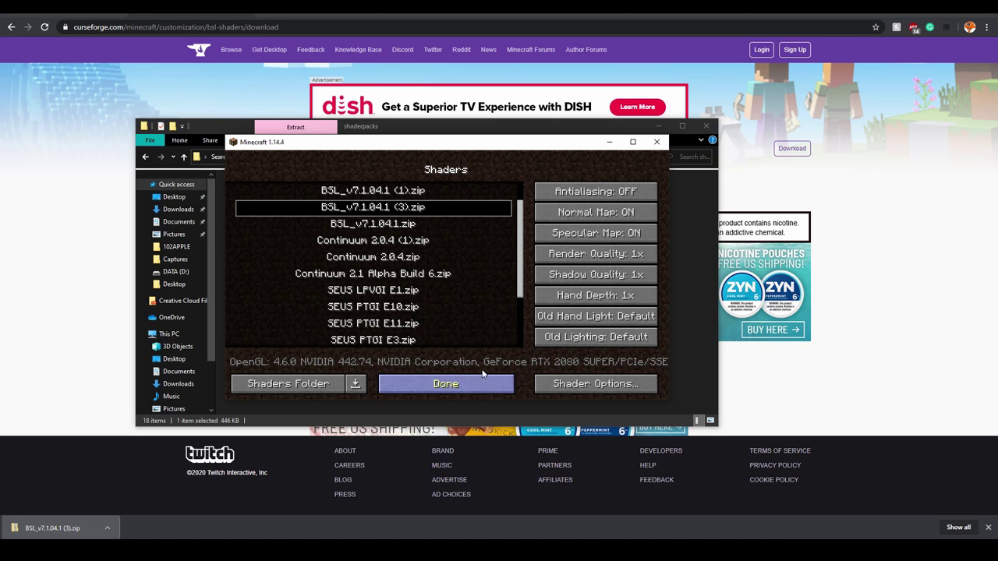
{"action": "left_click", "coordinate": [474, 382]}
{"action": "left_click", "coordinate": [382, 386]}
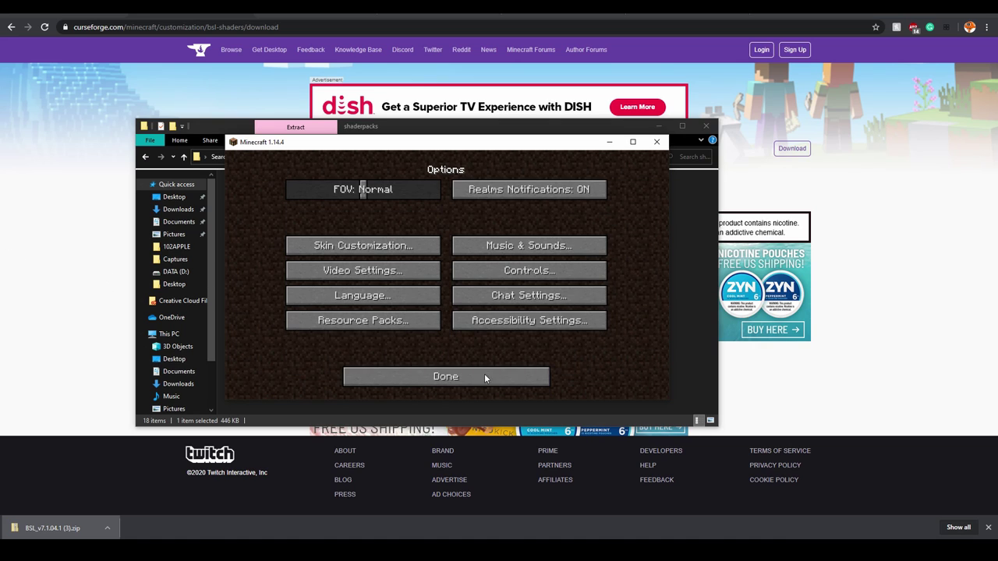
{"action": "left_click", "coordinate": [382, 375]}
Begin a new singleplayer world and set its game mode to Creative.
{"action": "left_click", "coordinate": [445, 272]}
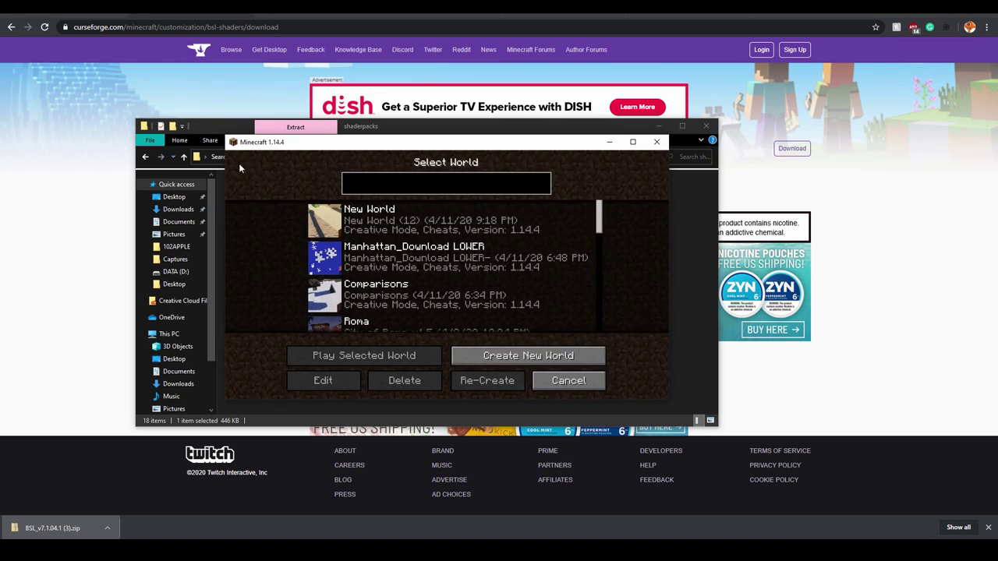
{"action": "scroll", "coordinate": [441, 267], "scroll_direction": "down", "scroll_amount": 2}
{"action": "left_click", "coordinate": [527, 351]}
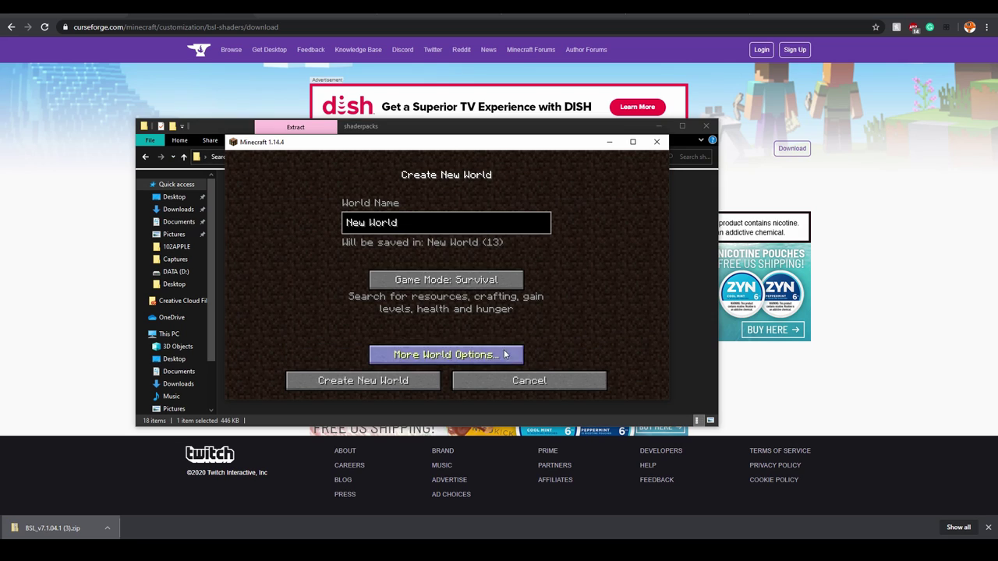
{"action": "left_click", "coordinate": [466, 285]}
{"action": "left_click", "coordinate": [467, 285]}
Check the SEUS PTGI E11 pack and the SEUS PTGI E11.zip text document in the shaderpacks folder, and return to Minecraft.
{"action": "key", "text": "alt+Tab"}
{"action": "left_click", "coordinate": [389, 365]}
{"action": "left_click", "coordinate": [405, 377], "text": "ctrl"}
{"action": "key", "text": "alt+Tab"}
Create and load the new world, and switch the game to full screen.
{"action": "left_click", "coordinate": [356, 378]}
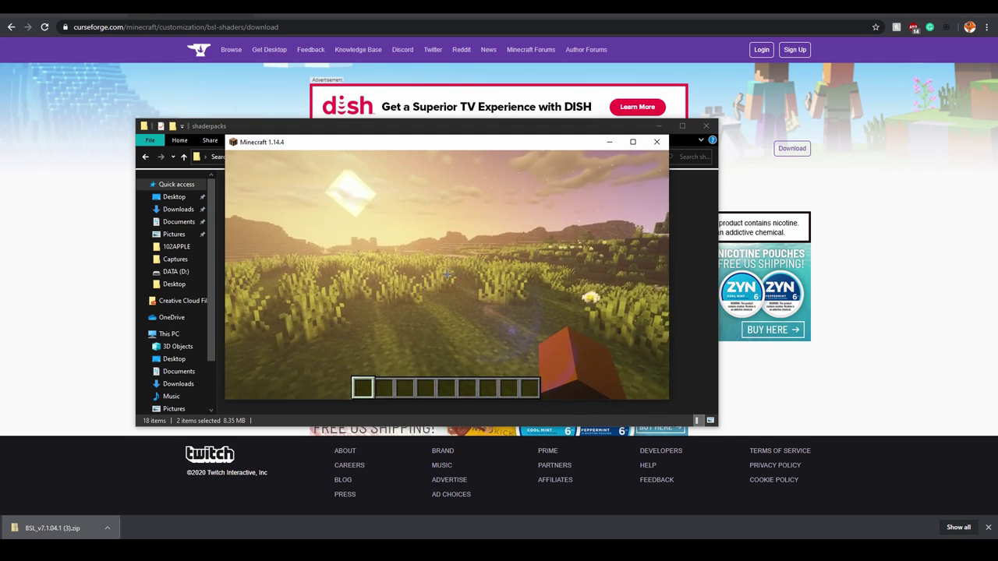
{"action": "scroll", "coordinate": [446, 274], "scroll_direction": "down", "scroll_amount": 4}
{"action": "key", "text": "Escape"}
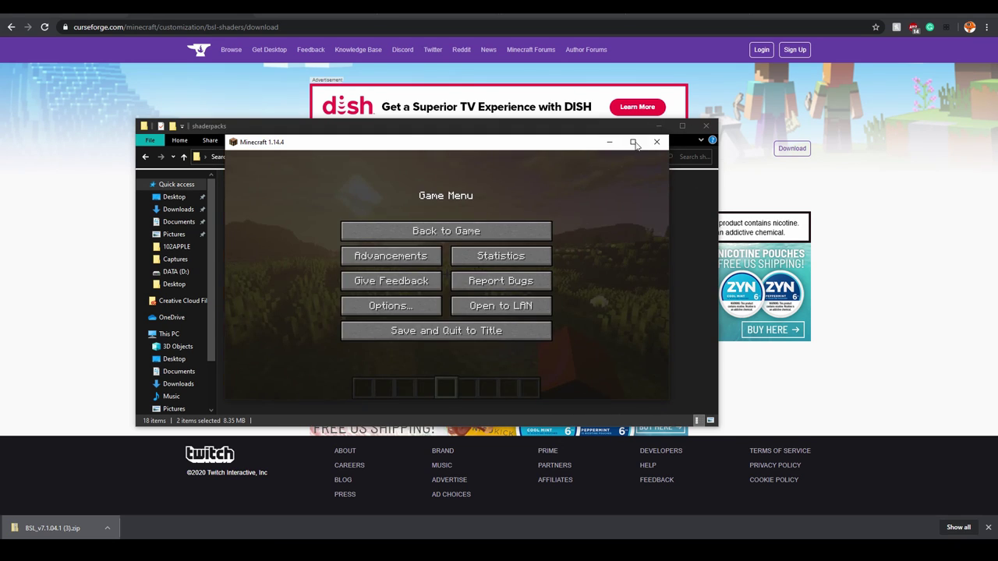
{"action": "key", "text": "F11"}
{"action": "key", "text": "Escape"}
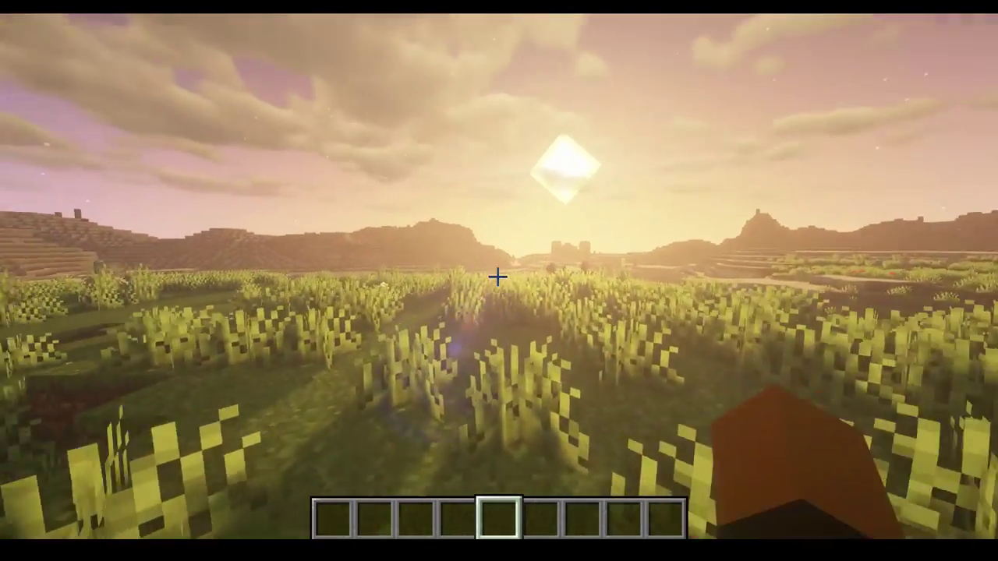
Travel across the desert to the temple and go down inside it to examine the BSL lighting outdoors and in dark rooms.
{"action": "key", "text": "w"}
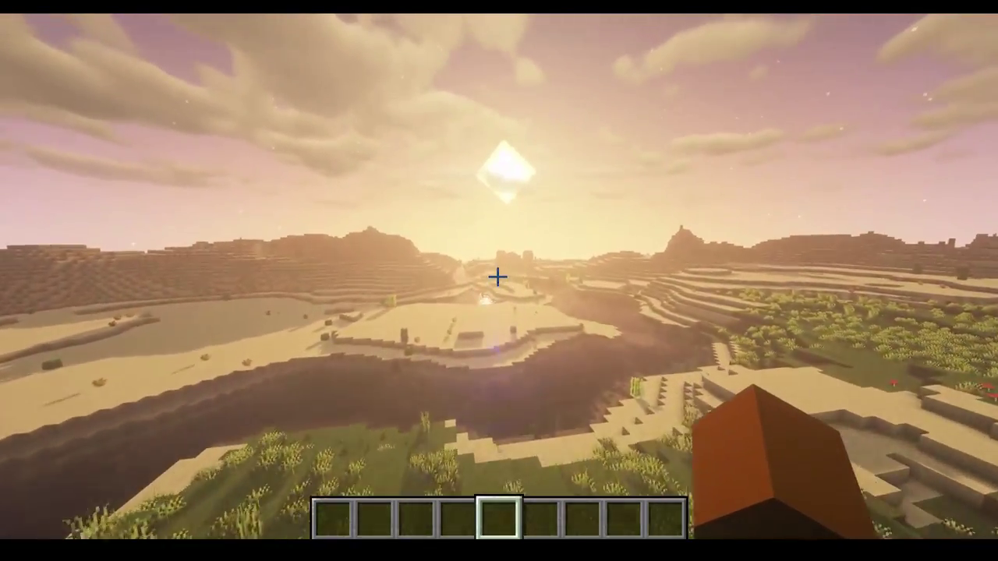
{"action": "key", "text": "w"}
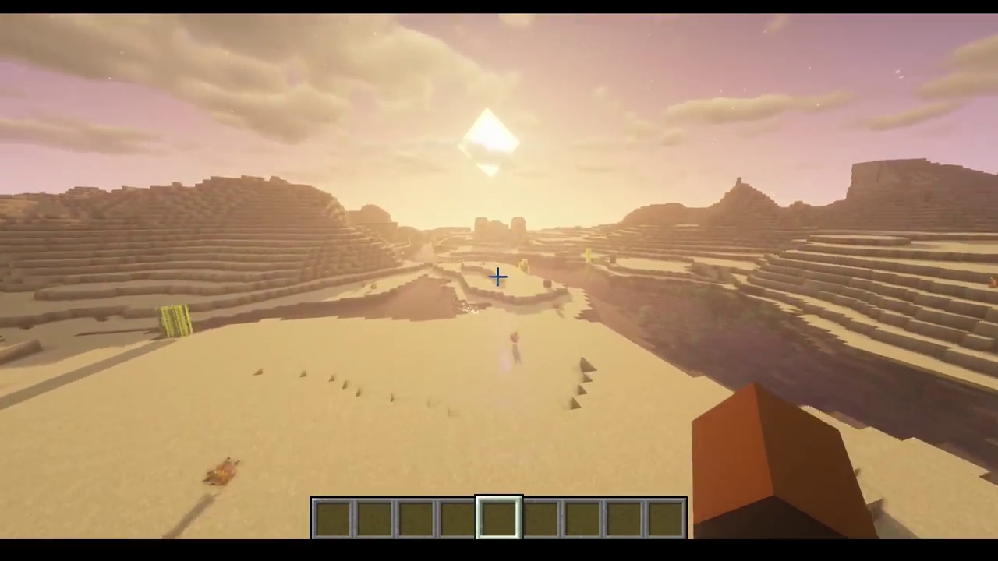
{"action": "key", "text": "w"}
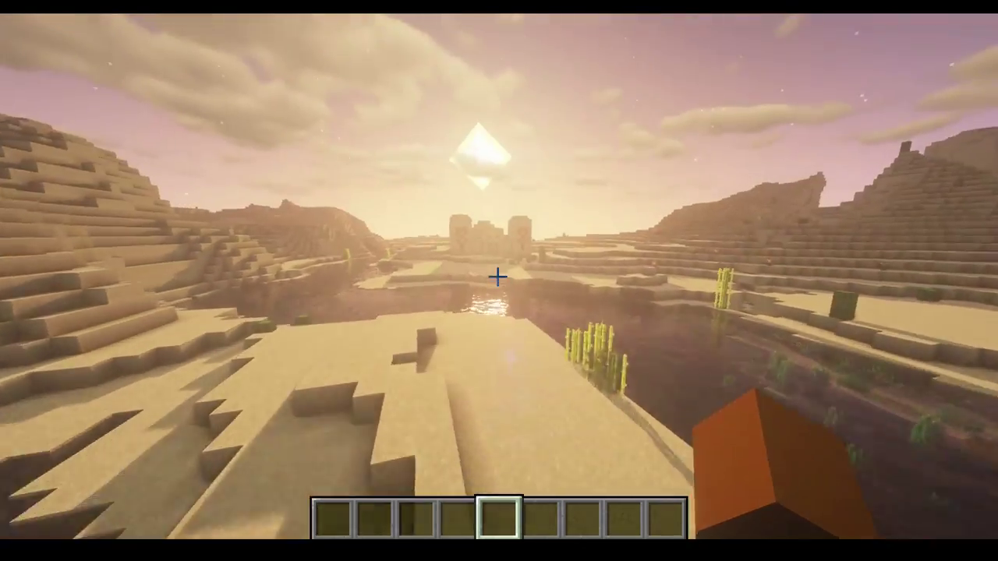
{"action": "key", "text": "w"}
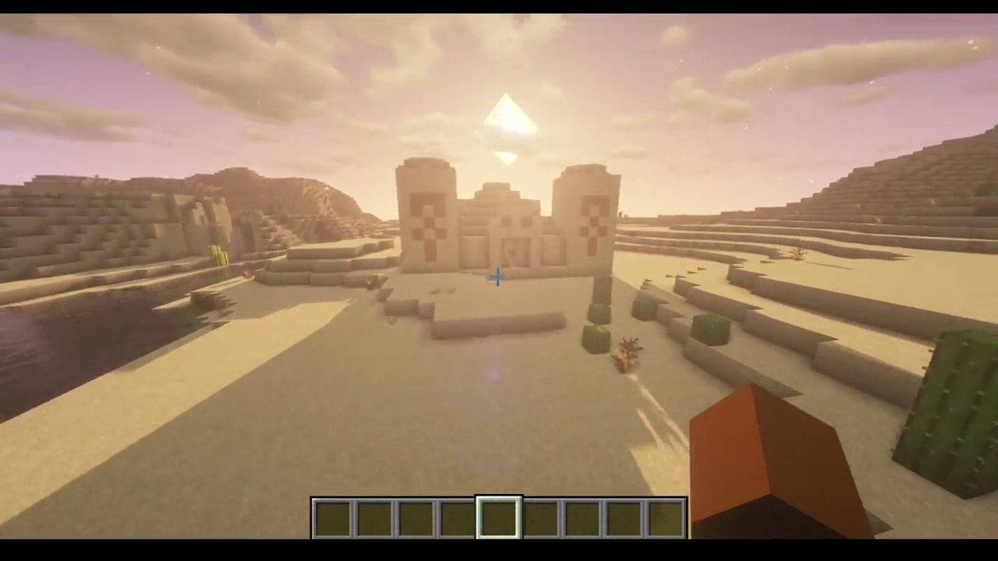
{"action": "key", "text": "w"}
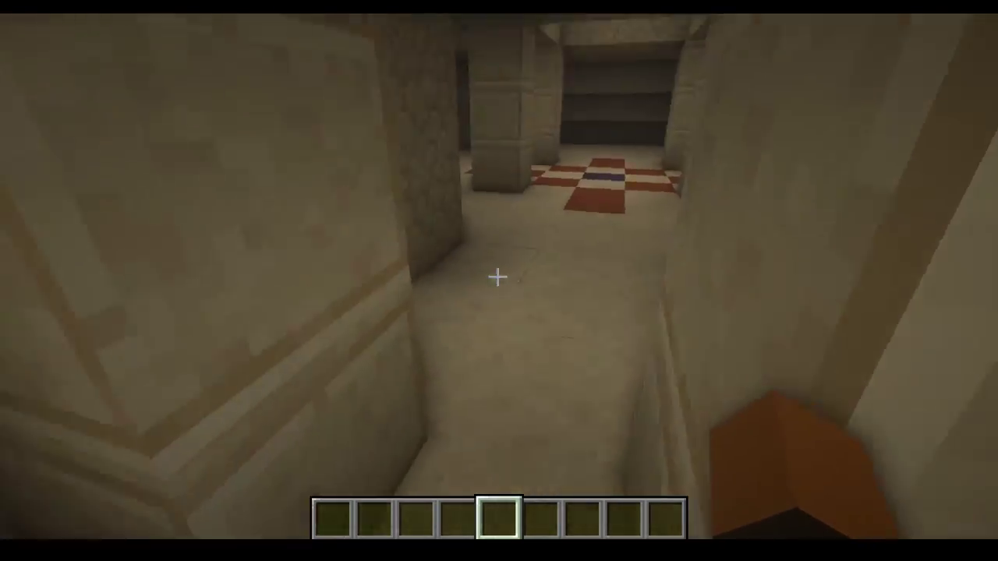
{"action": "key", "text": "w"}
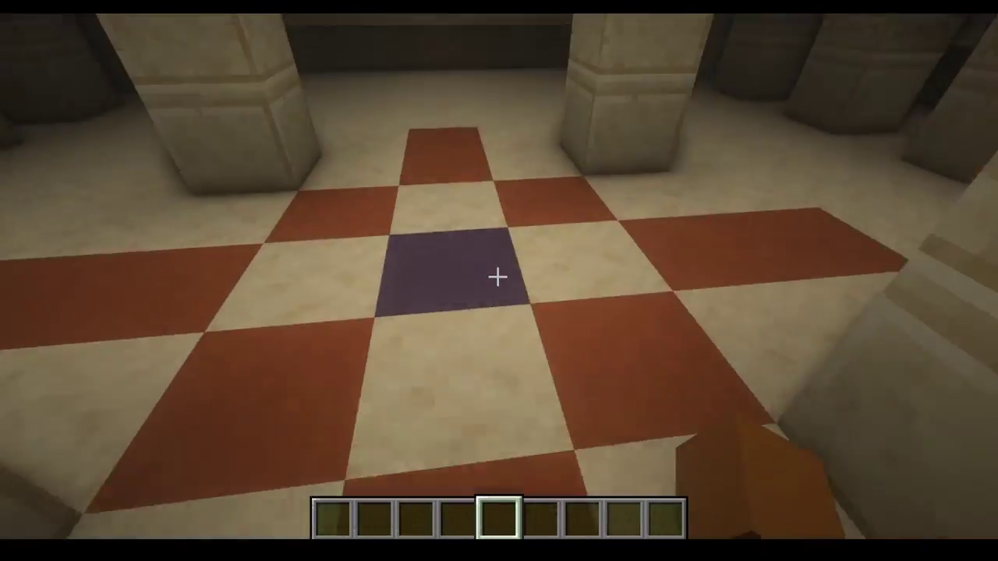
{"action": "key", "text": "w"}
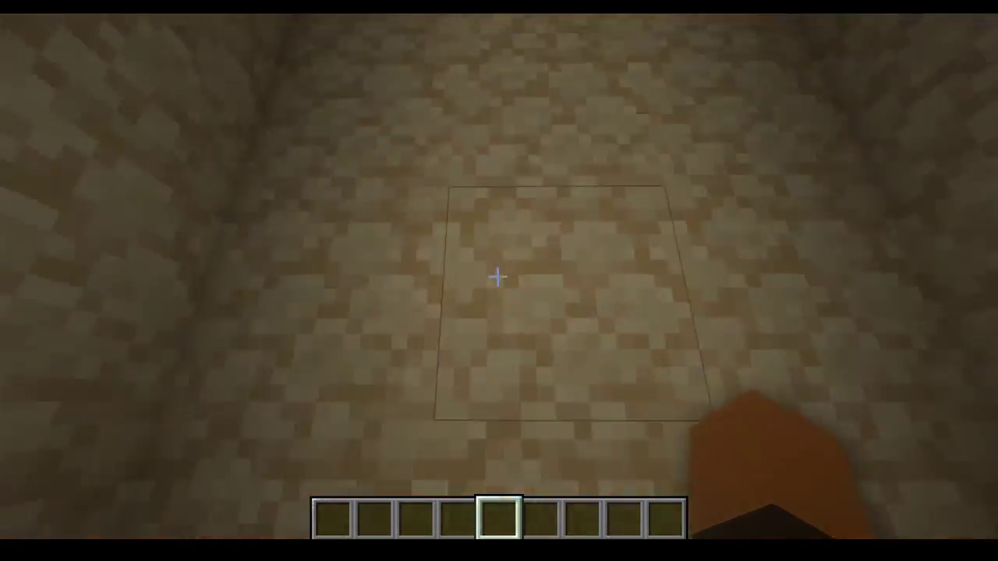
{"action": "key", "text": "w"}
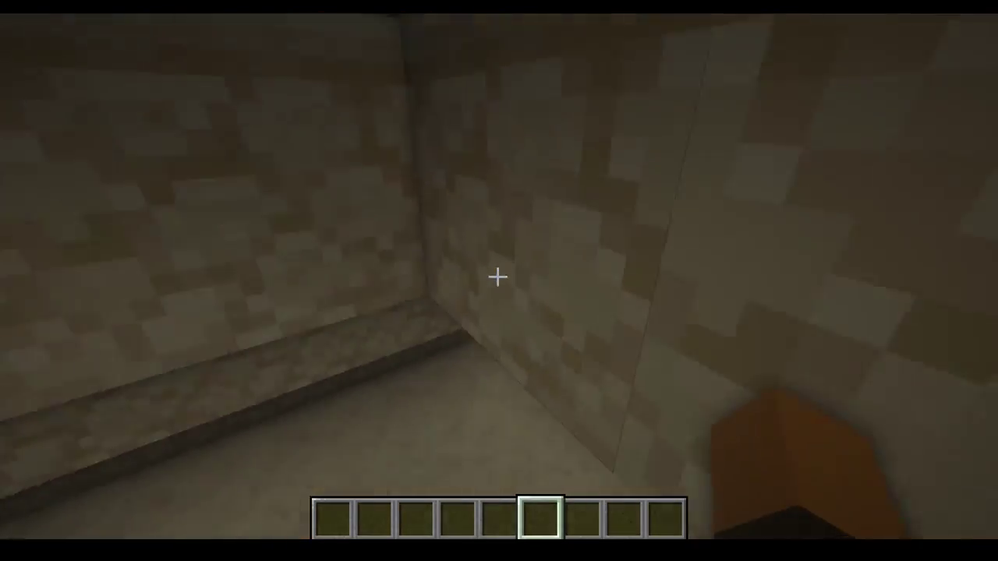
{"action": "key", "text": "Escape"}
{"action": "key", "text": "Escape"}
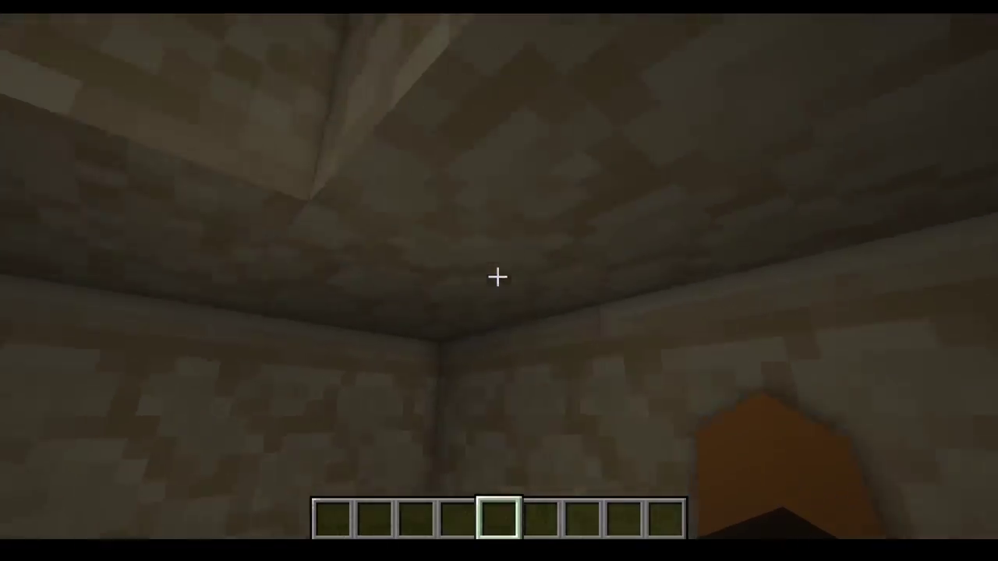
Search the creative inventory for "torch" and hold a Torch from the first hotbar slot.
{"action": "key", "text": "e"}
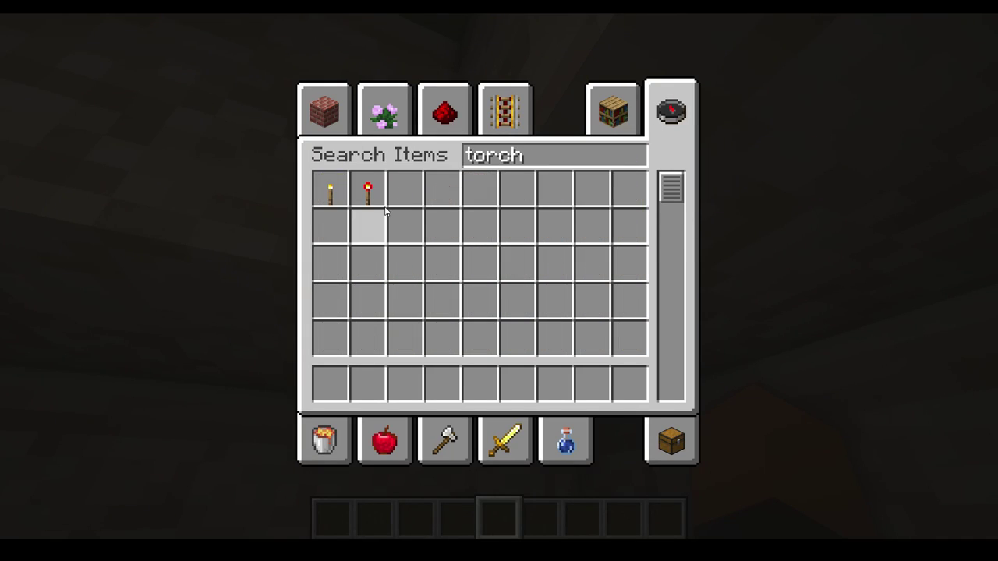
{"action": "key", "text": "Escape"}
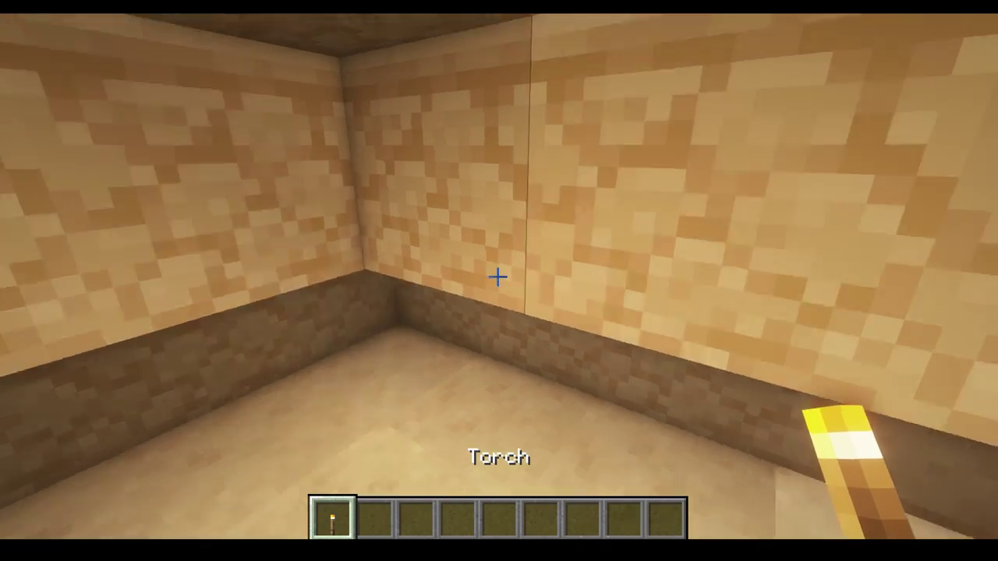
{"action": "key", "text": "w"}
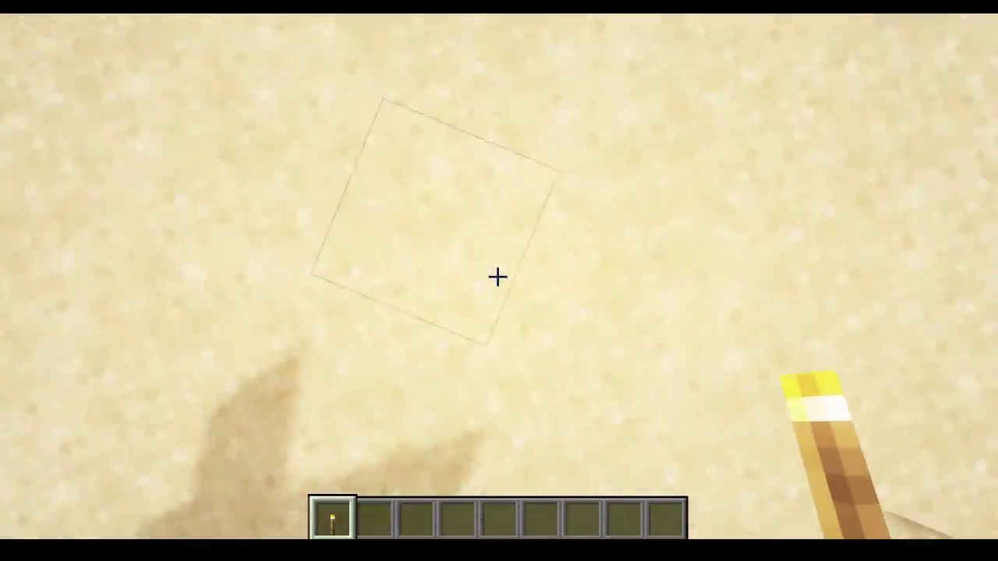
Compare the lighting on the temple walls with the torch in hand and with an empty hotbar slot selected.
{"action": "left_click", "coordinate": [496, 277]}
{"action": "left_click", "coordinate": [496, 277]}
{"action": "left_click", "coordinate": [496, 277]}
{"action": "key", "text": "3"}
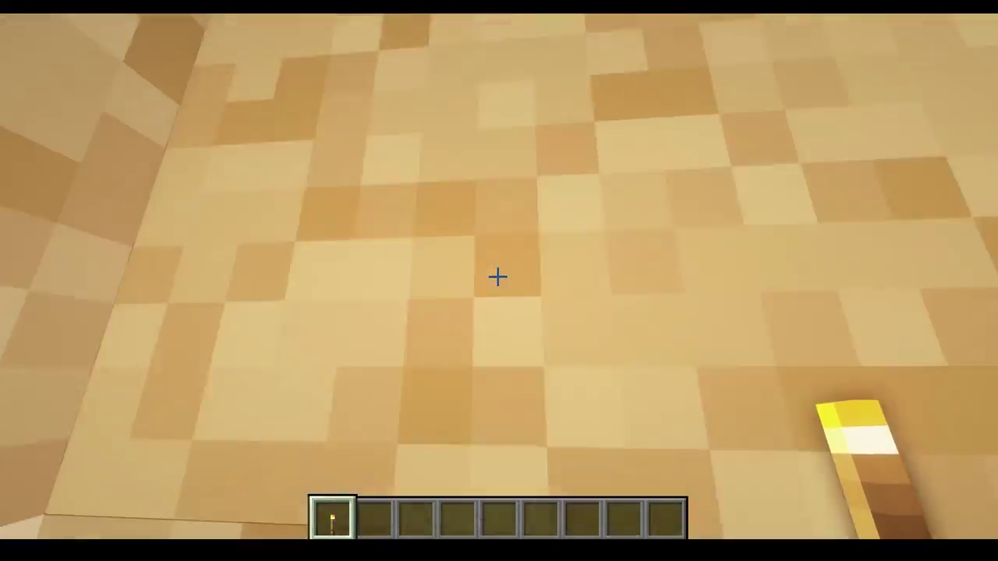
{"action": "scroll", "coordinate": [498, 280], "scroll_direction": "down", "scroll_amount": 1}
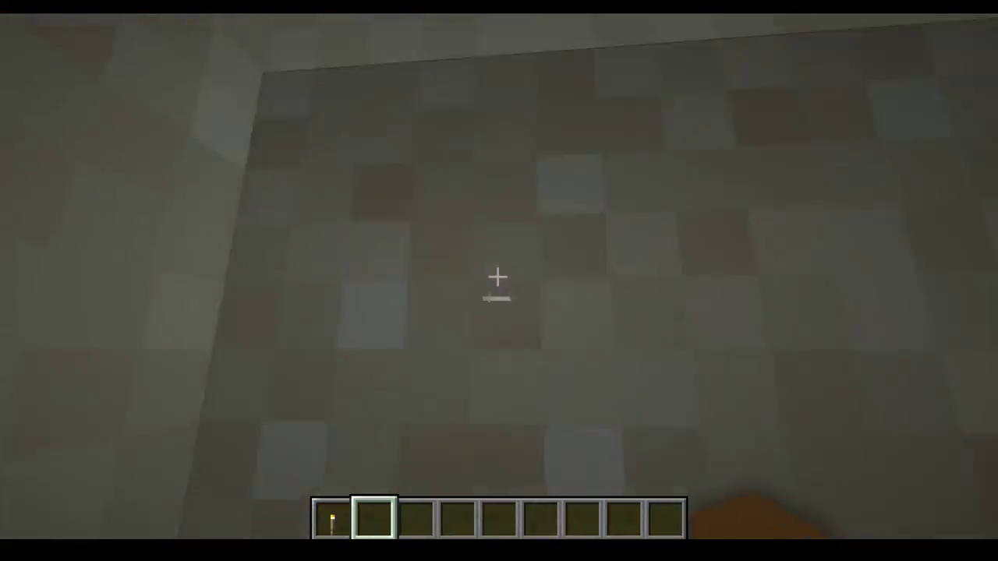
{"action": "key", "text": "t"}
{"action": "key", "text": "Escape"}
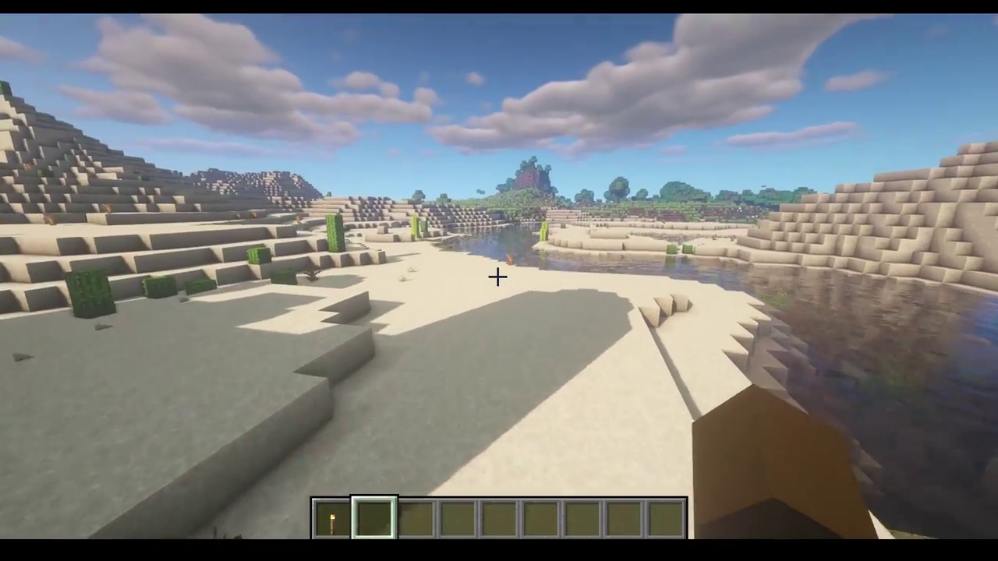
Move across the daylit desert and examine the BSL shadows on the sand, cacti and rabbits.
{"action": "key", "text": "w"}
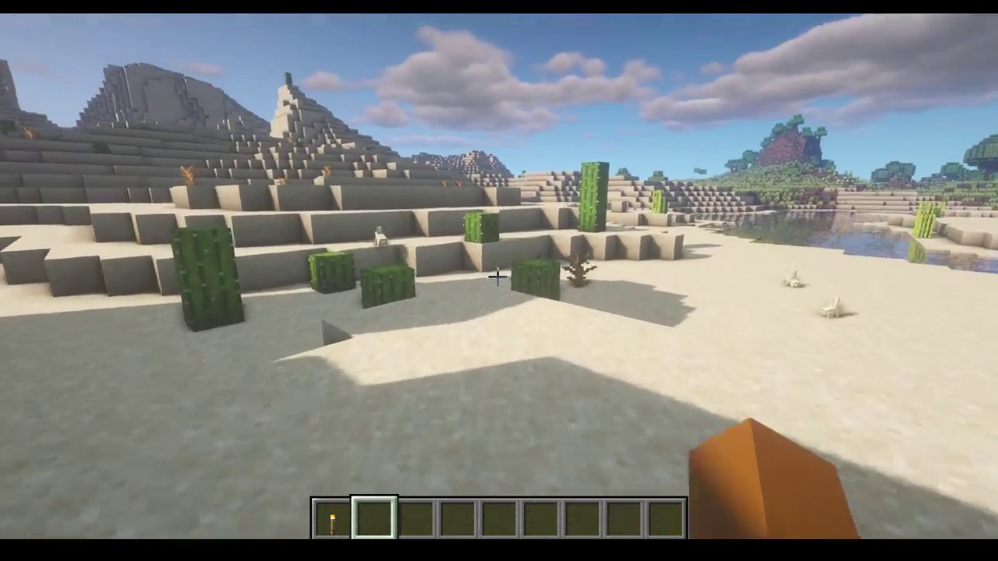
{"action": "key", "text": "w"}
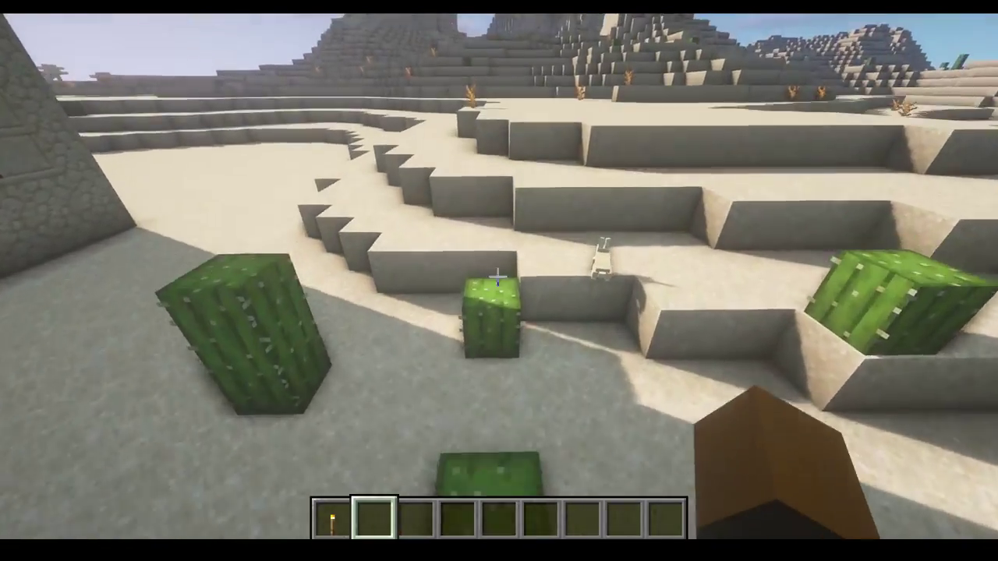
{"action": "key", "text": "w"}
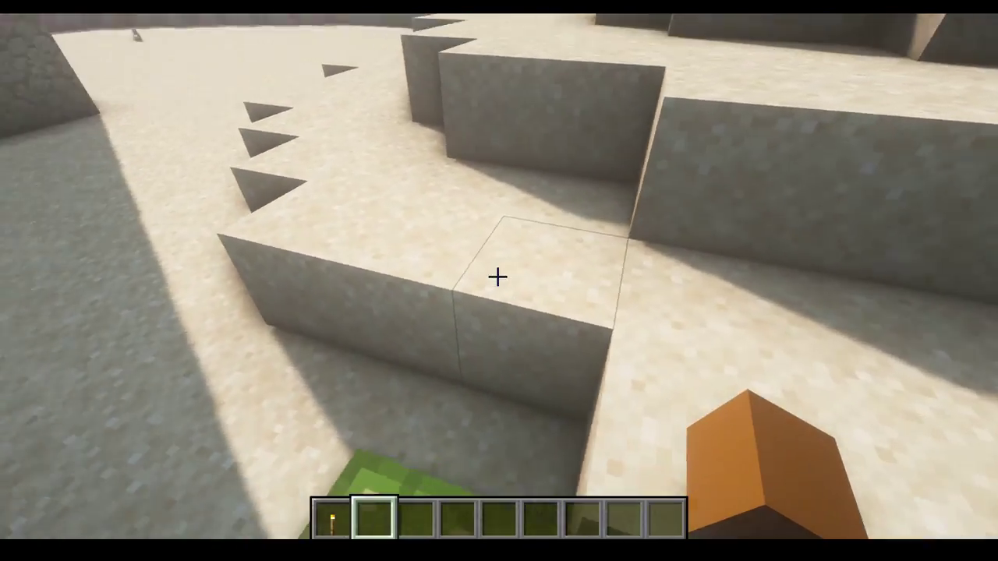
{"action": "key", "text": "w"}
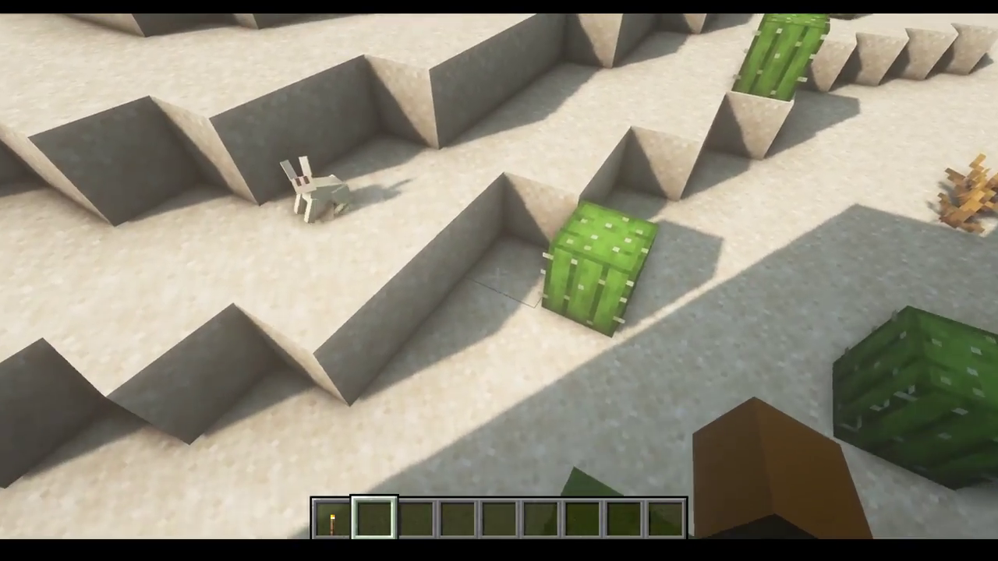
Leave the desert view, switch to the browser and look over the membership tiers on the umsoea Patreon page.
{"action": "key", "text": "w"}
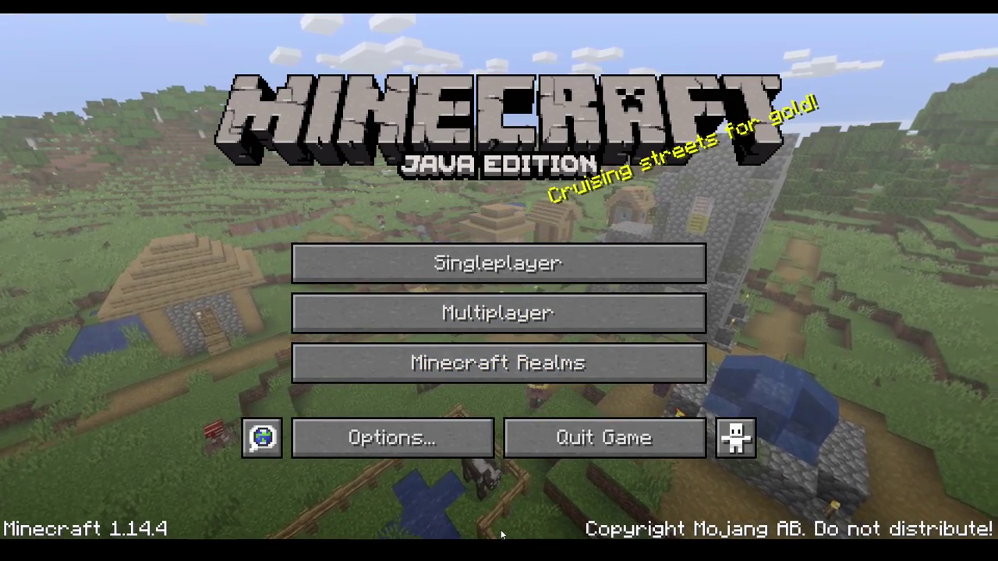
{"action": "key", "text": "alt+Tab"}
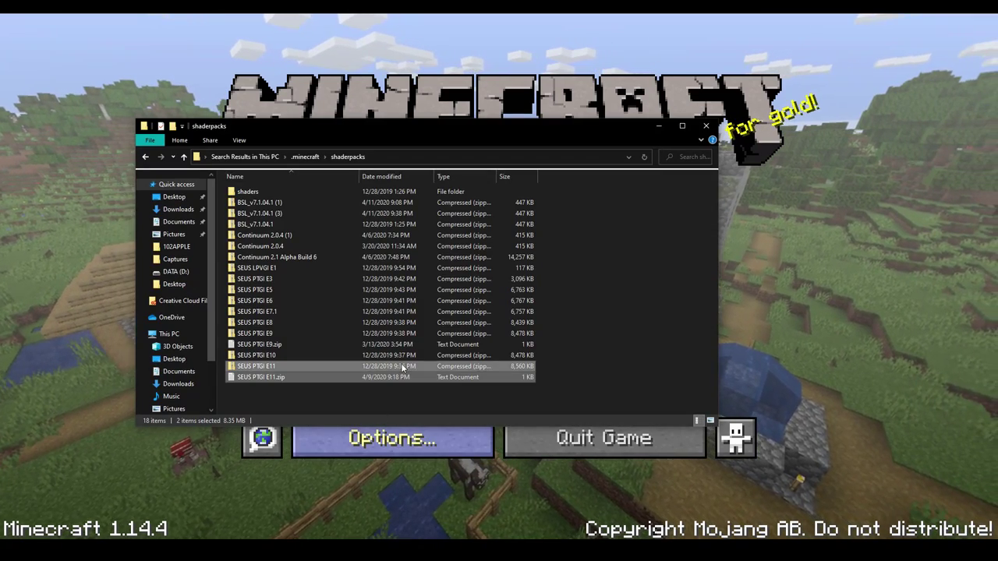
{"action": "key", "text": "alt+Tab"}
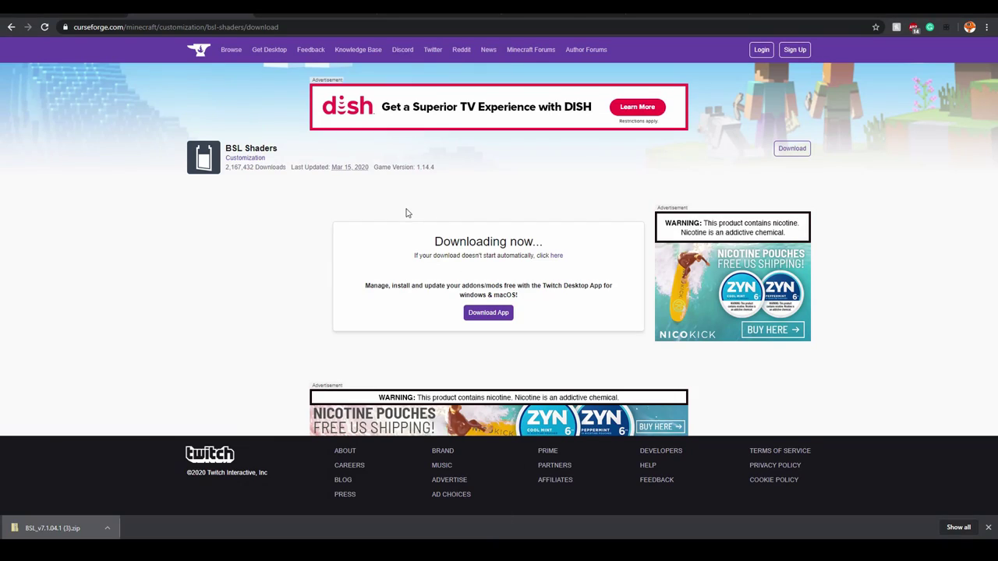
{"action": "key", "text": "alt+Tab"}
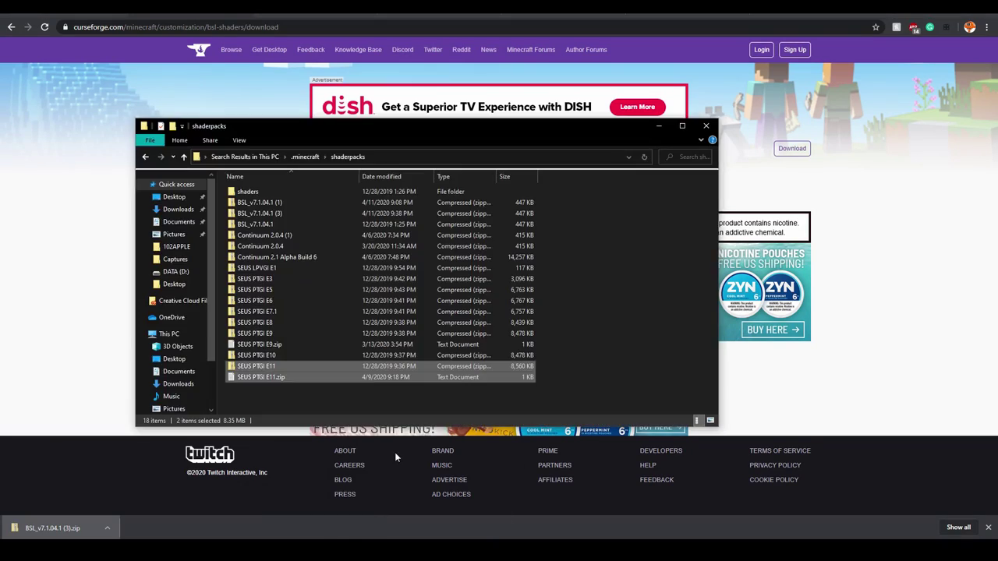
{"action": "key", "text": "alt+Tab"}
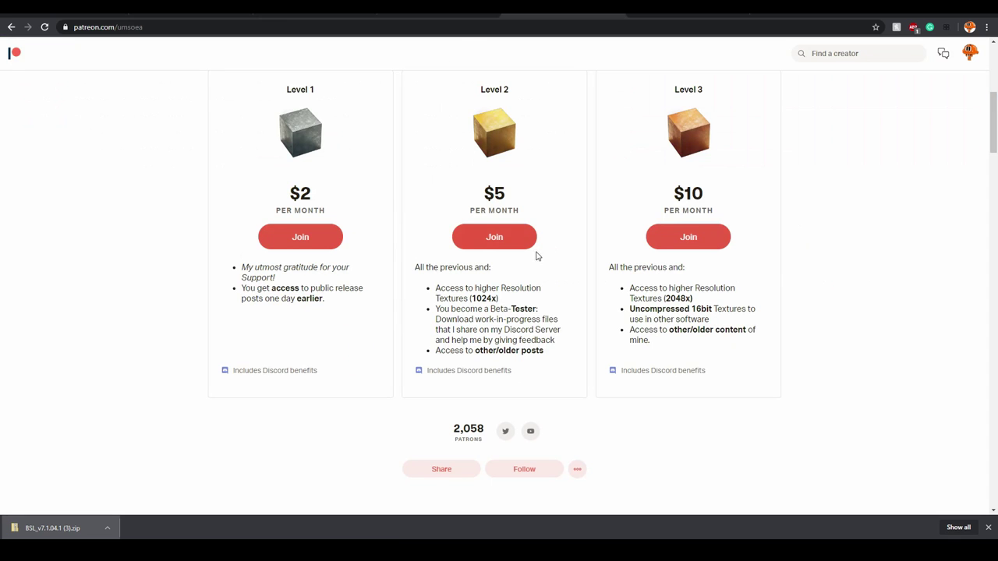
{"action": "scroll", "coordinate": [537, 281], "scroll_direction": "up", "scroll_amount": 4}
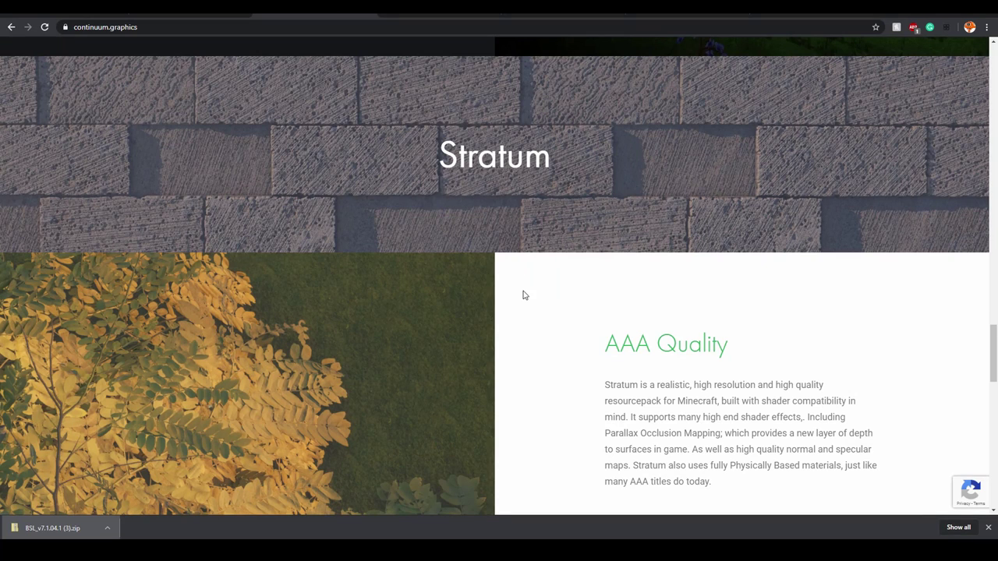
Read the Stratum resource pack sections on continuum.graphics about AAA Quality, Shader Compatibility and early access.
{"action": "left_click_drag", "start_coordinate": [599, 355], "coordinate": [710, 371]}
{"action": "left_click", "coordinate": [705, 377]}
{"action": "scroll", "coordinate": [601, 383], "scroll_direction": "down", "scroll_amount": 4}
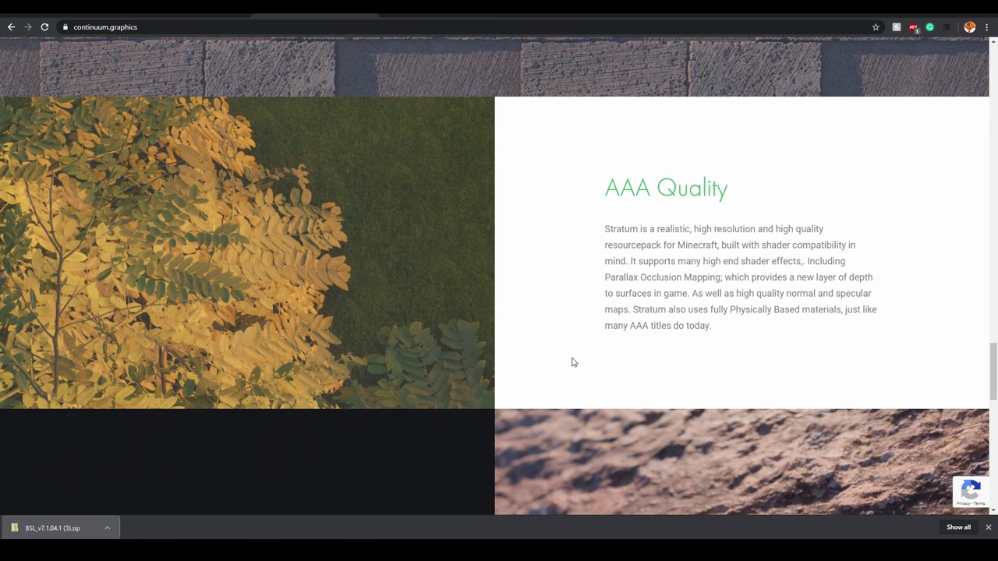
{"action": "scroll", "coordinate": [570, 370], "scroll_direction": "down", "scroll_amount": 3}
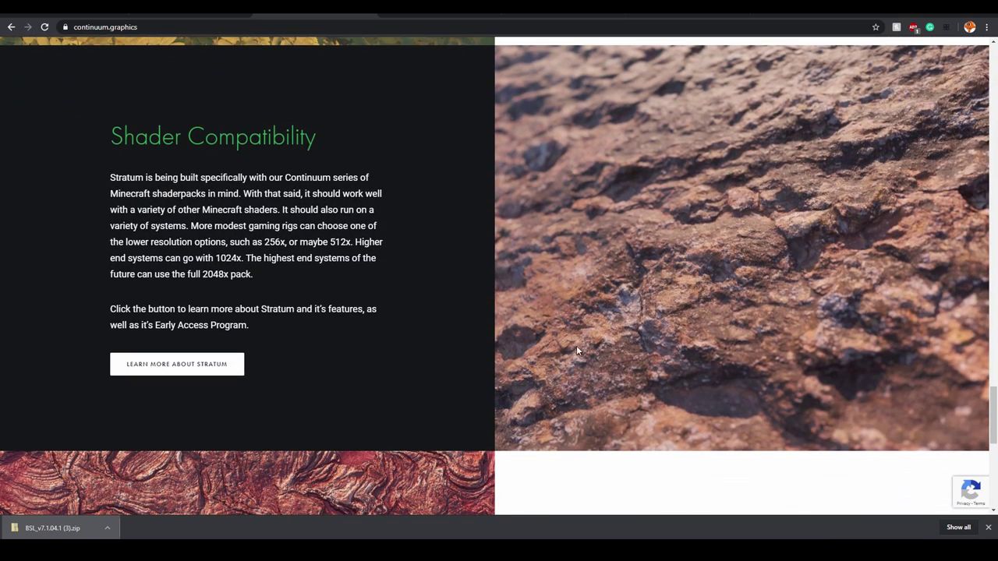
{"action": "scroll", "coordinate": [568, 355], "scroll_direction": "down", "scroll_amount": 3}
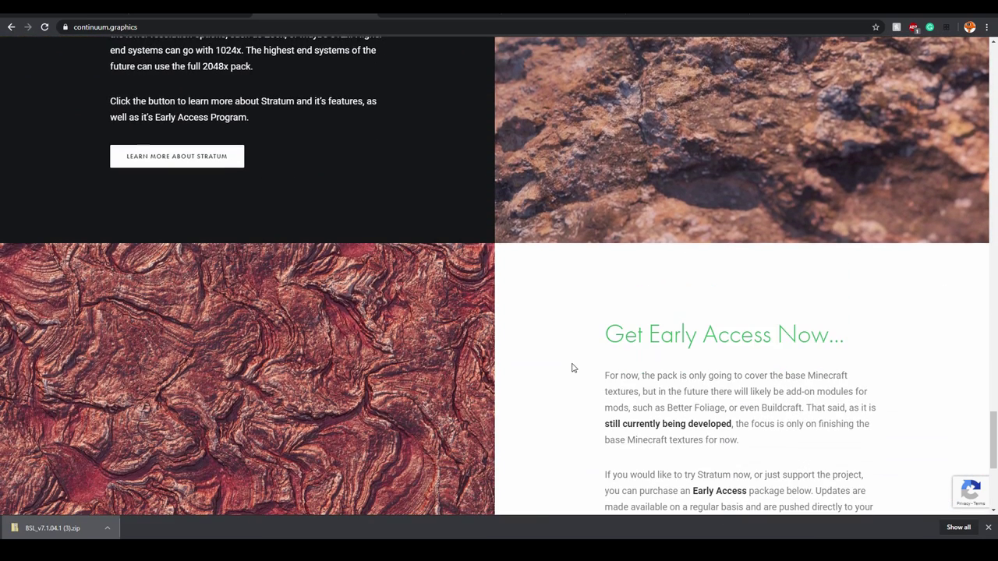
{"action": "scroll", "coordinate": [549, 395], "scroll_direction": "down", "scroll_amount": 1}
{"action": "scroll", "coordinate": [550, 395], "scroll_direction": "up", "scroll_amount": 3}
{"action": "scroll", "coordinate": [672, 336], "scroll_direction": "down", "scroll_amount": 1}
{"action": "scroll", "coordinate": [600, 245], "scroll_direction": "up", "scroll_amount": 1}
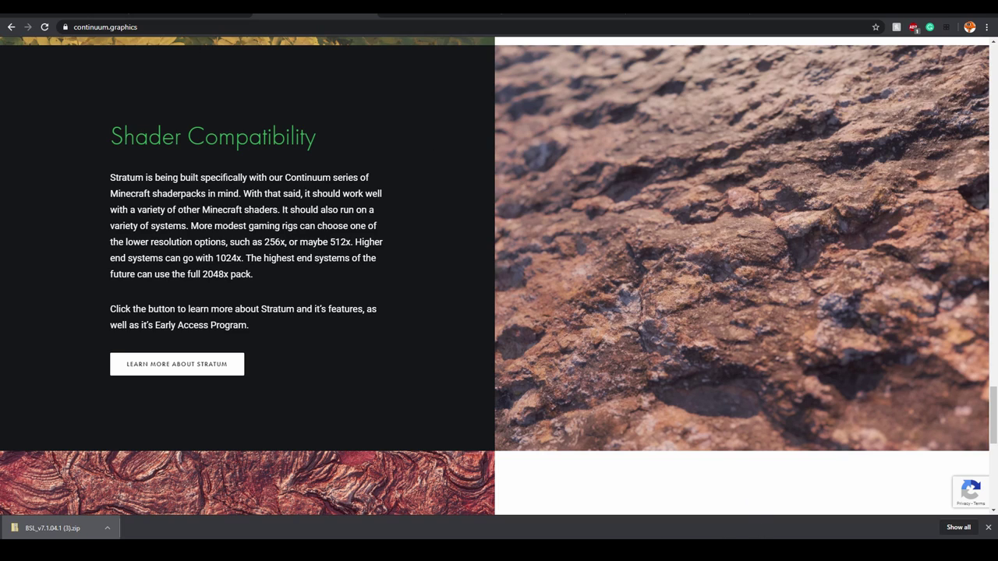
{"action": "scroll", "coordinate": [553, 273], "scroll_direction": "up", "scroll_amount": 15}
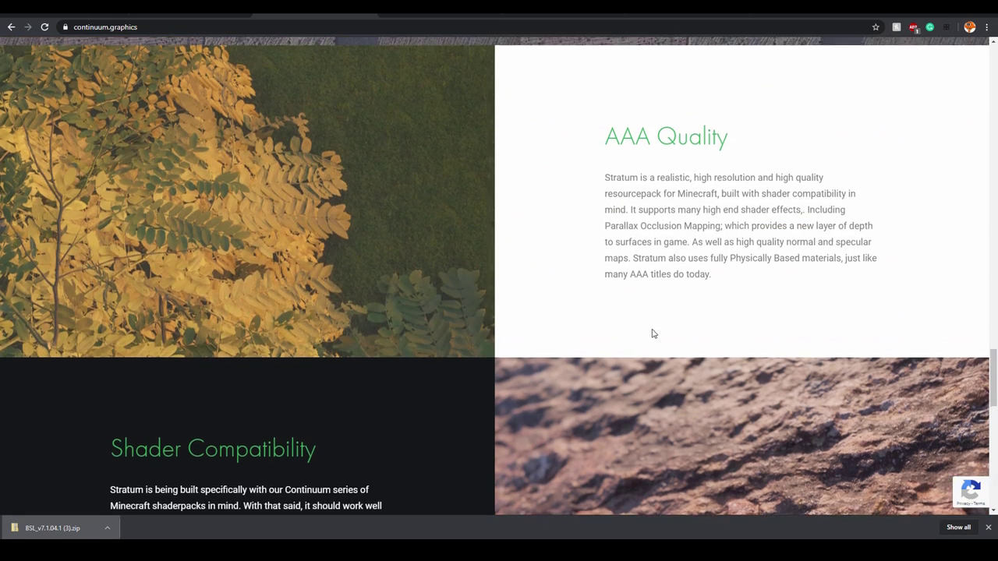
Open the downloads of the Continuum Graphics account and show the download options for Stratum.
{"action": "scroll", "coordinate": [771, 254], "scroll_direction": "up", "scroll_amount": 15}
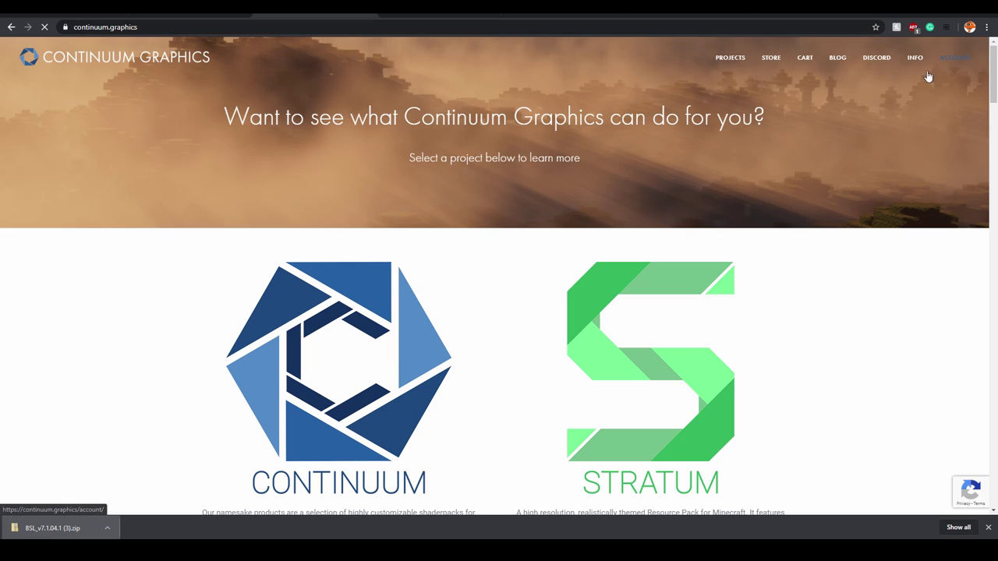
{"action": "left_click", "coordinate": [952, 58]}
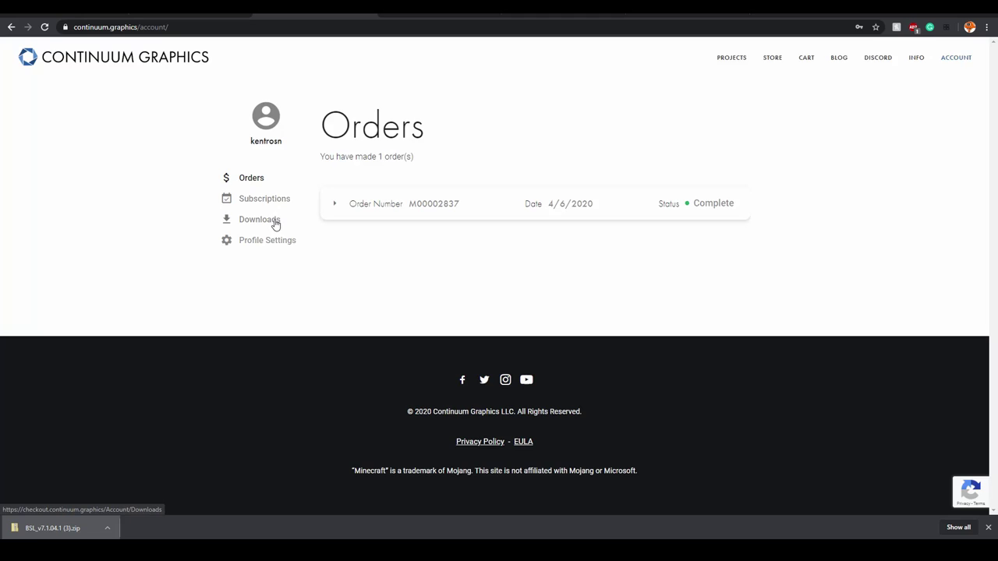
{"action": "left_click", "coordinate": [274, 223]}
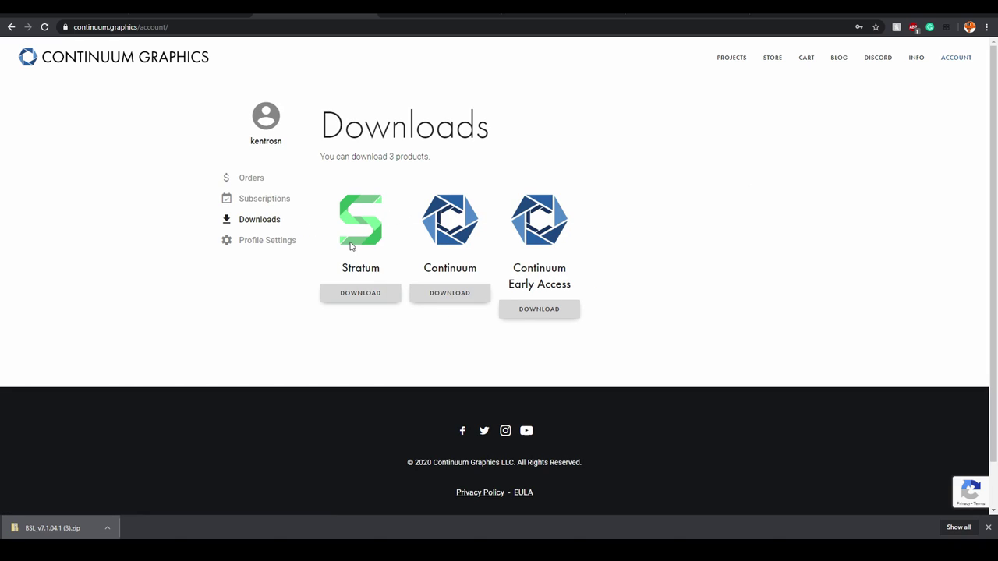
{"action": "left_click", "coordinate": [363, 295]}
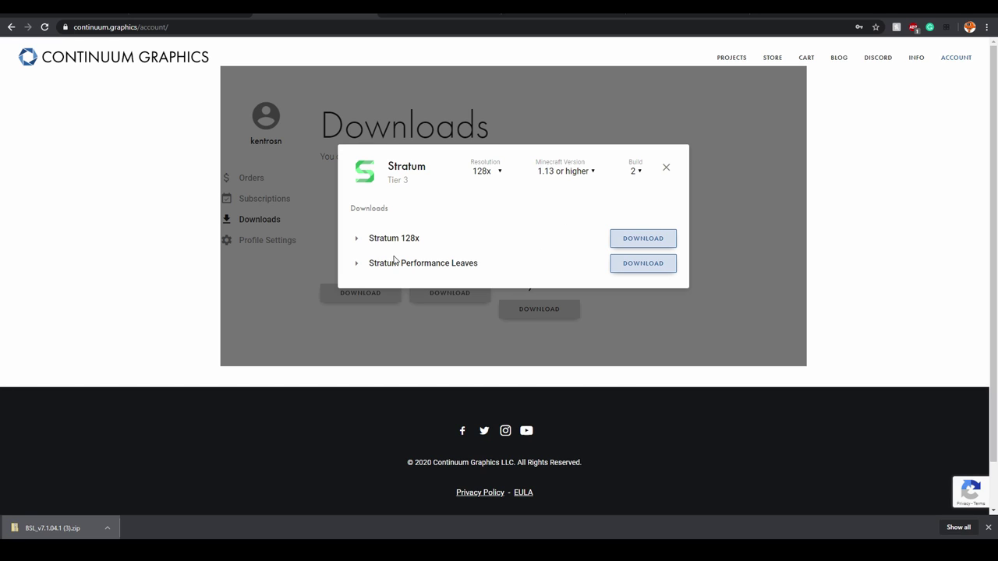
Download the Stratum 128x resource pack for Minecraft 1.13 or higher, build 2.
{"action": "left_click", "coordinate": [355, 239]}
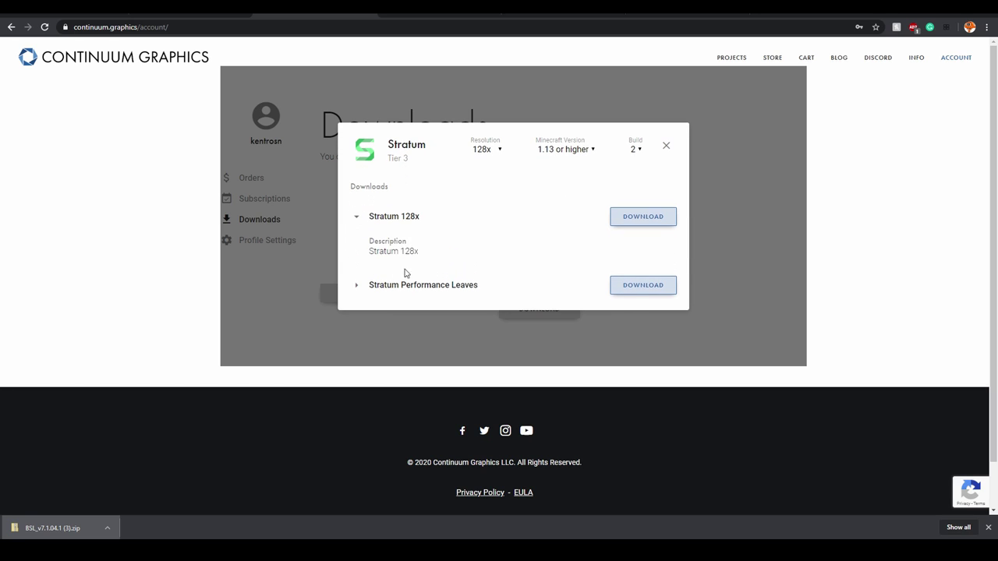
{"action": "left_click", "coordinate": [357, 218]}
{"action": "left_click", "coordinate": [493, 170]}
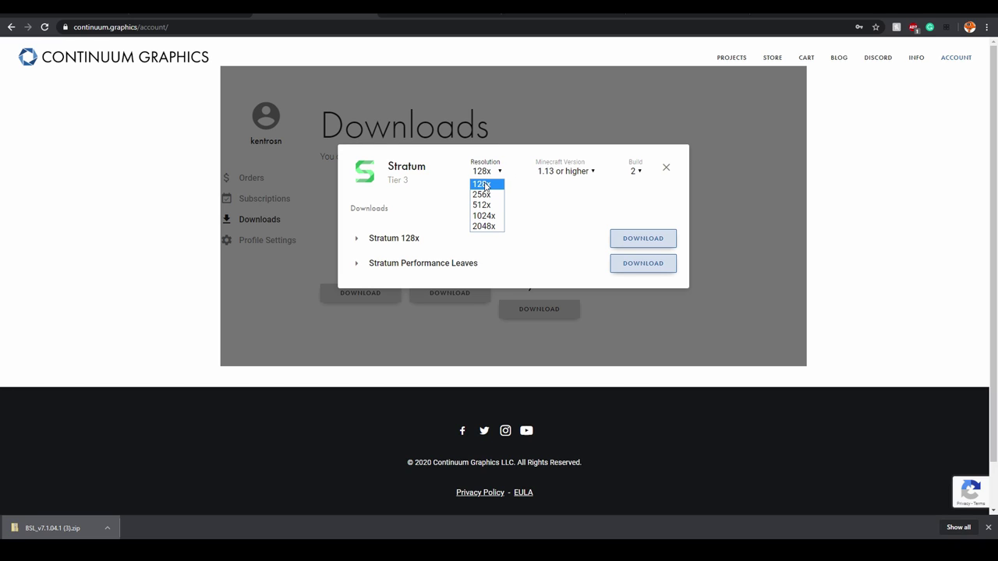
{"action": "left_click", "coordinate": [479, 189]}
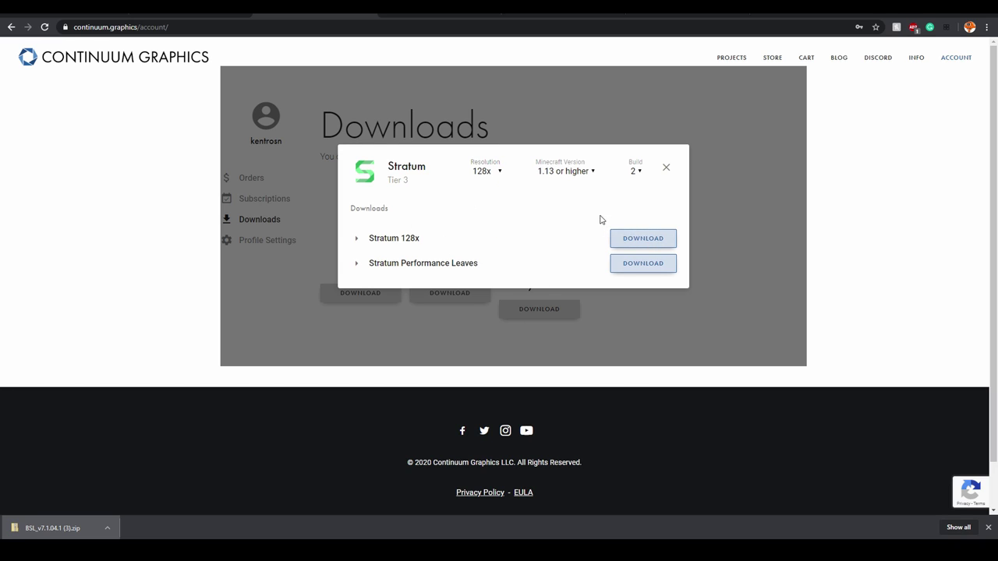
{"action": "left_click", "coordinate": [644, 239]}
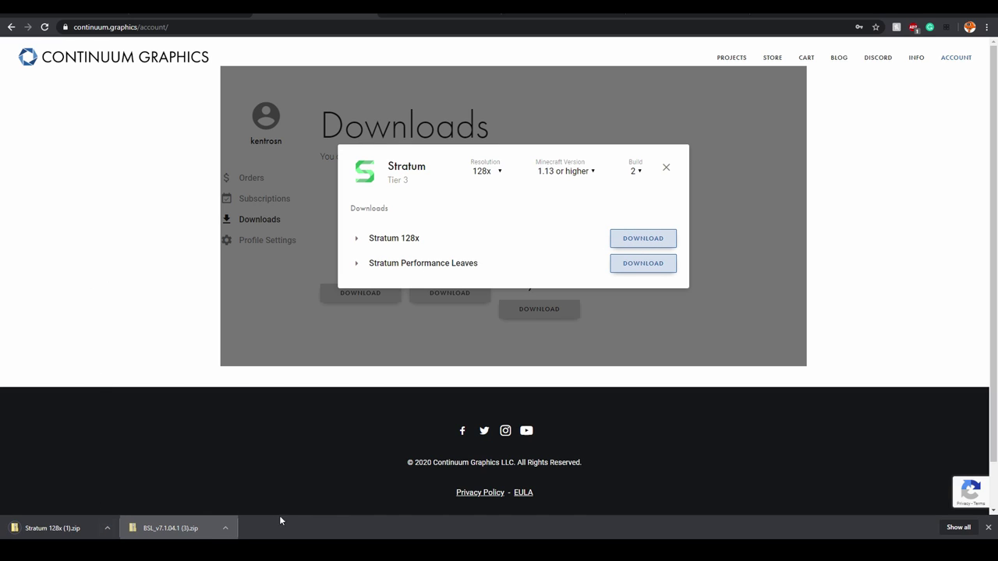
Switch to File Explorer and put the downloaded Stratum 128x (1).zip into the resourcepacks folder inside .minecraft.
{"action": "key", "text": "alt+Tab"}
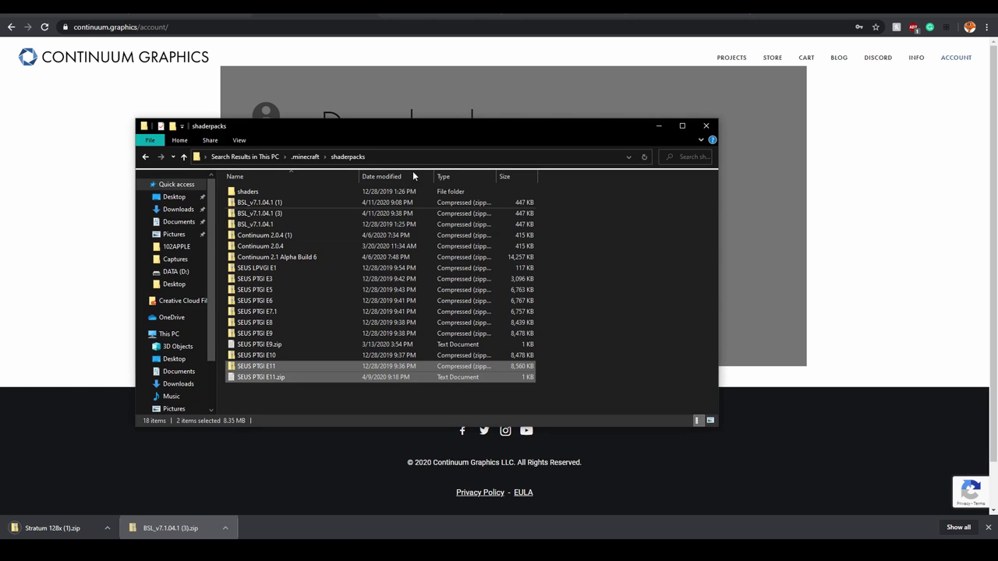
{"action": "left_click_drag", "start_coordinate": [393, 144], "coordinate": [396, 91]}
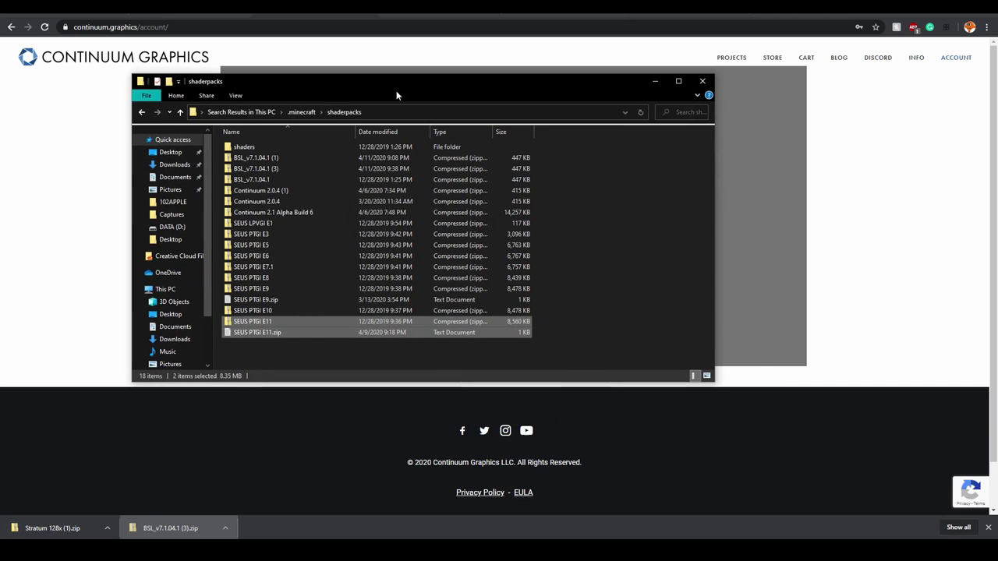
{"action": "left_click", "coordinate": [141, 111]}
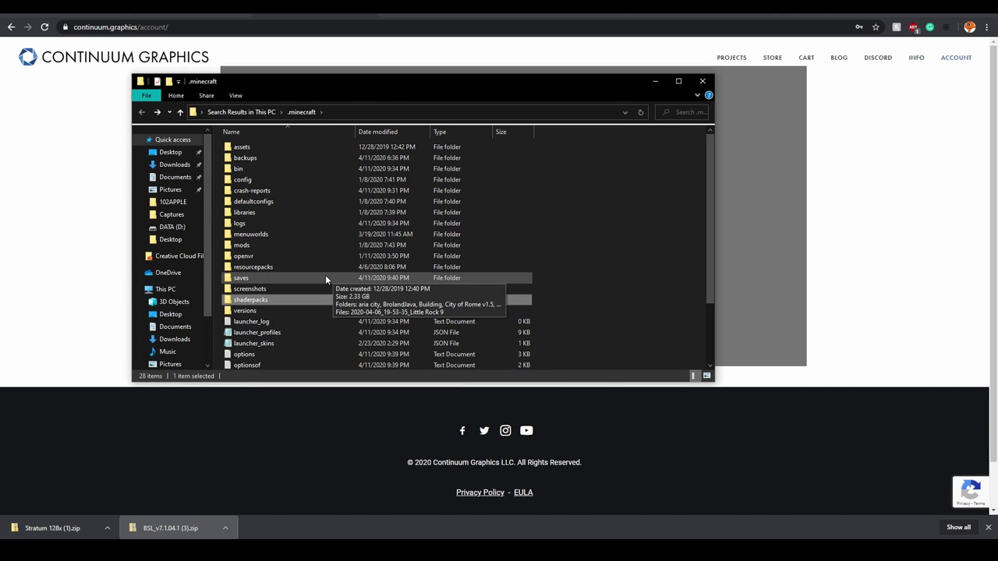
{"action": "double_click", "coordinate": [294, 268]}
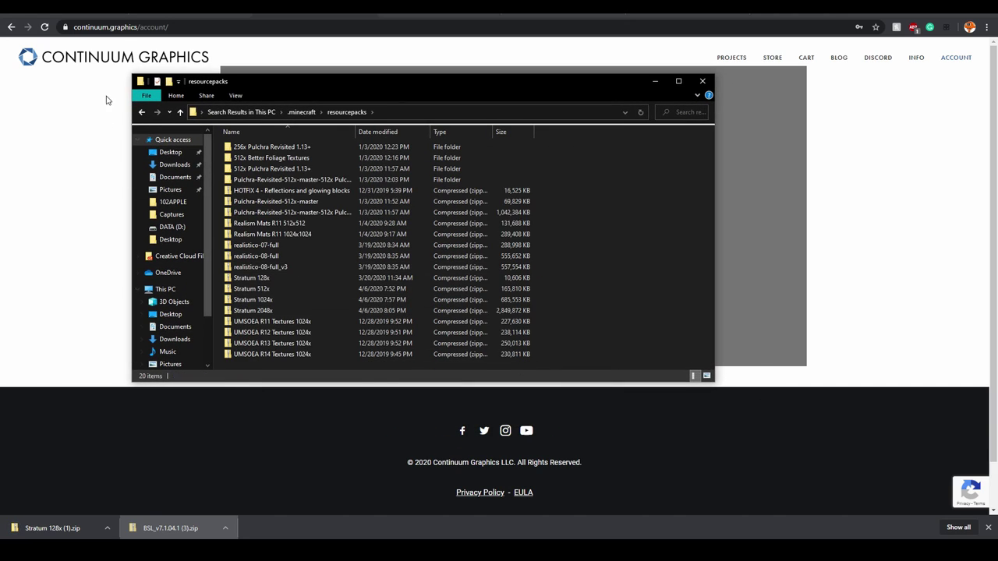
{"action": "left_click", "coordinate": [143, 113]}
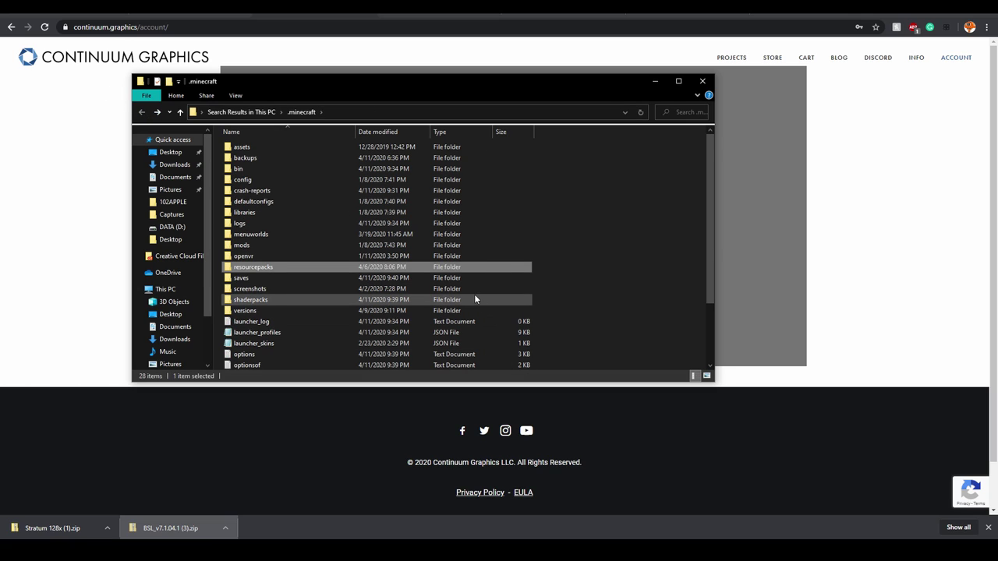
{"action": "double_click", "coordinate": [435, 267]}
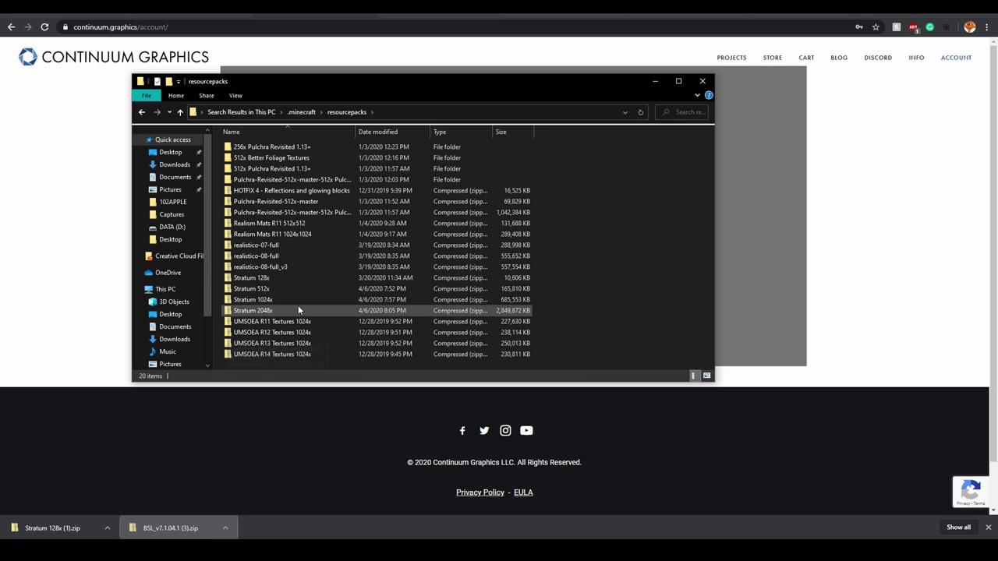
{"action": "left_click_drag", "start_coordinate": [35, 529], "coordinate": [566, 251]}
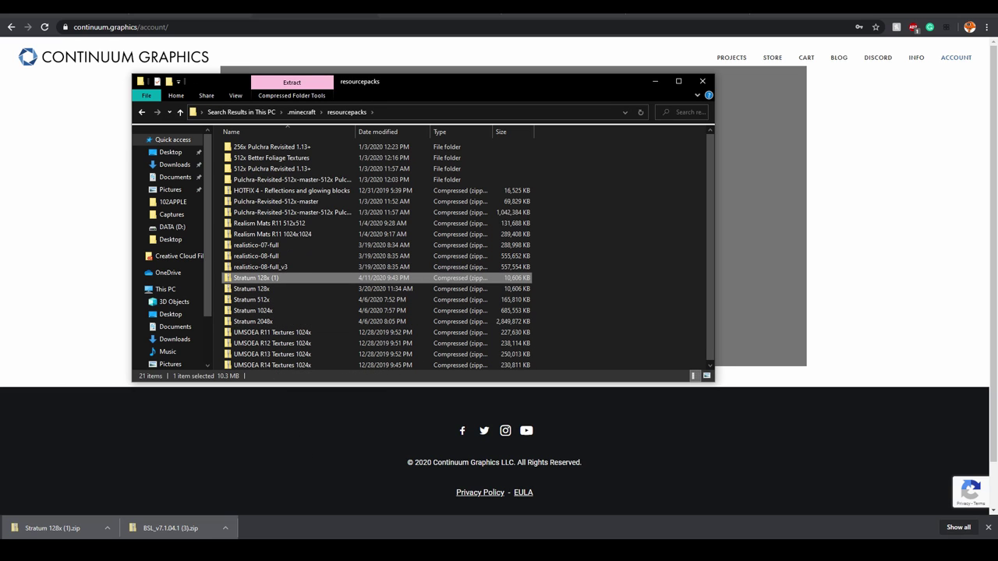
Switch to Minecraft and activate the Stratum 128x (1).zip resource pack in the game's options.
{"action": "key", "text": "alt+Tab"}
{"action": "left_click", "coordinate": [403, 438]}
{"action": "left_click", "coordinate": [424, 364]}
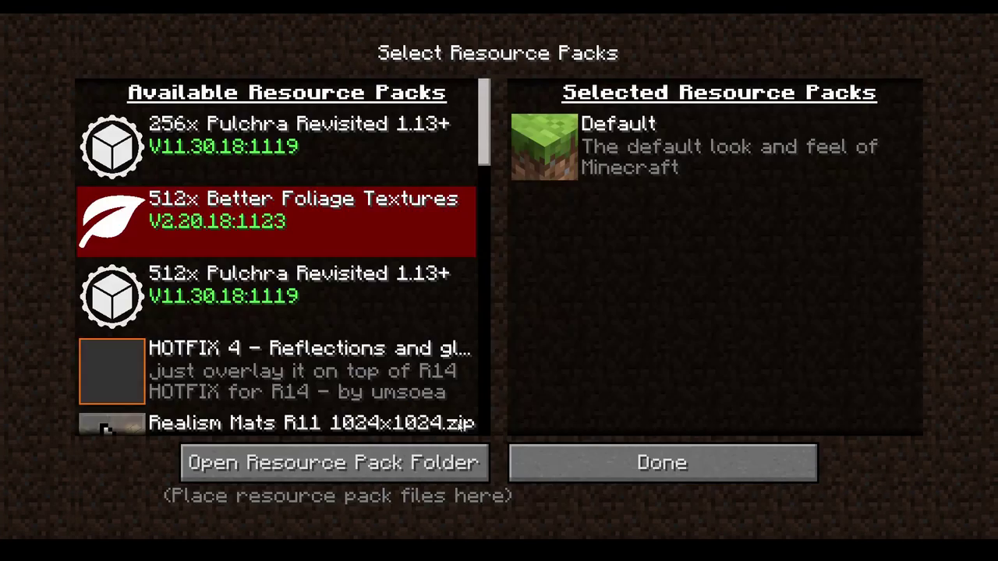
{"action": "scroll", "coordinate": [403, 335], "scroll_direction": "down", "scroll_amount": 10}
{"action": "scroll", "coordinate": [398, 335], "scroll_direction": "down", "scroll_amount": 5}
{"action": "scroll", "coordinate": [394, 331], "scroll_direction": "up", "scroll_amount": 8}
{"action": "scroll", "coordinate": [380, 348], "scroll_direction": "up", "scroll_amount": 3}
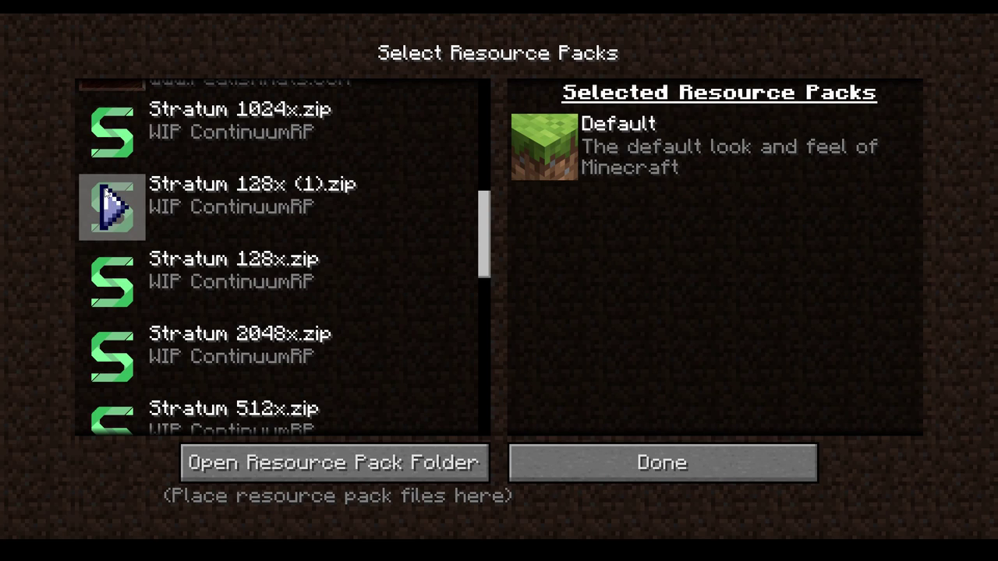
{"action": "left_click", "coordinate": [109, 205]}
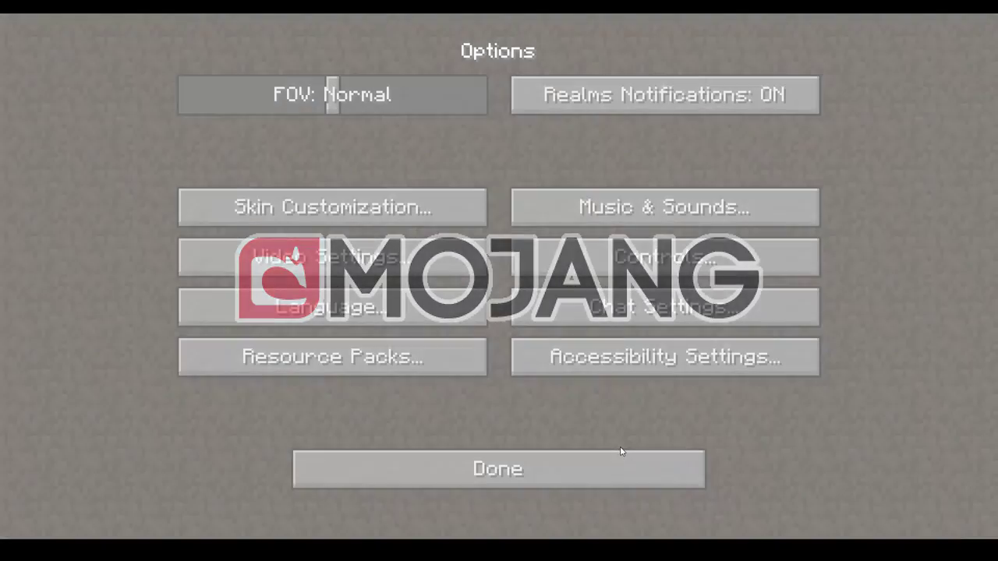
{"action": "left_click", "coordinate": [679, 474]}
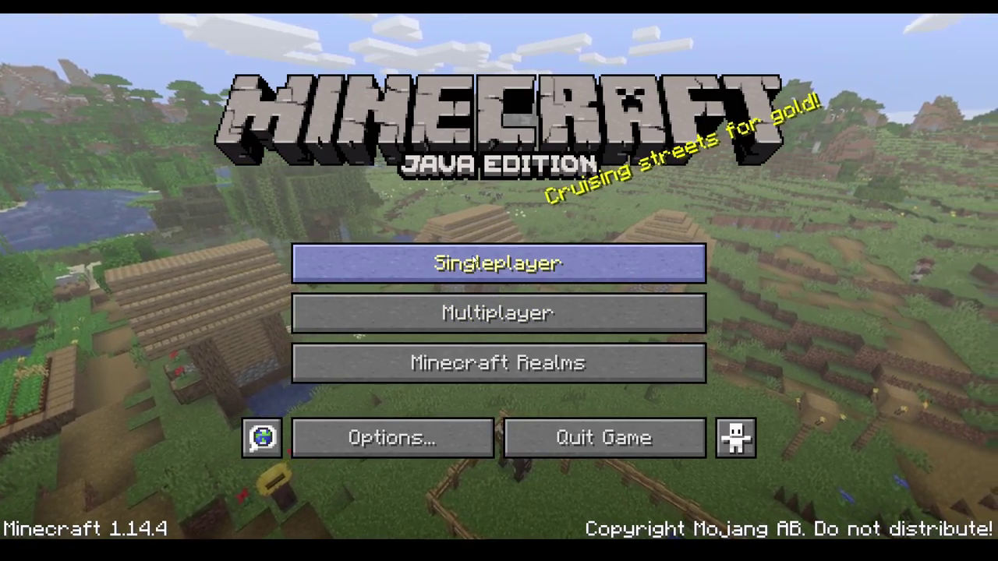
Load the singleplayer world and travel over the desert and river to the grassy hills to examine the Stratum textures.
{"action": "left_click", "coordinate": [446, 263]}
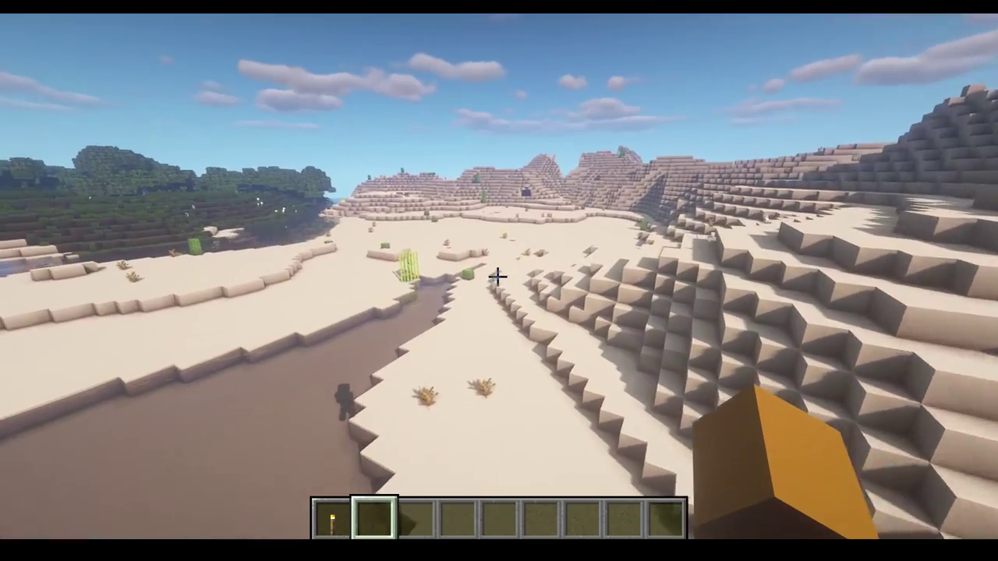
{"action": "key", "text": "w"}
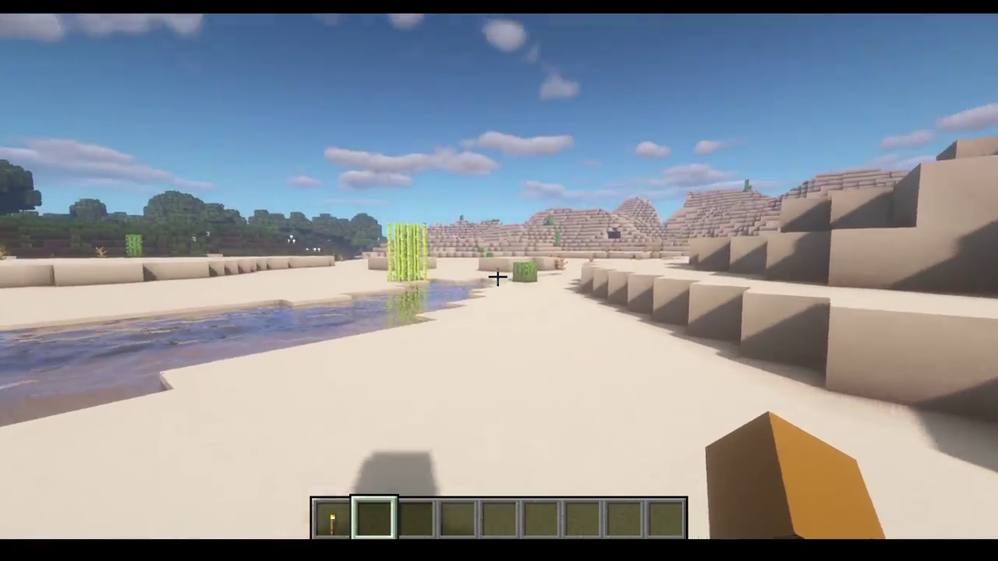
{"action": "key", "text": "w"}
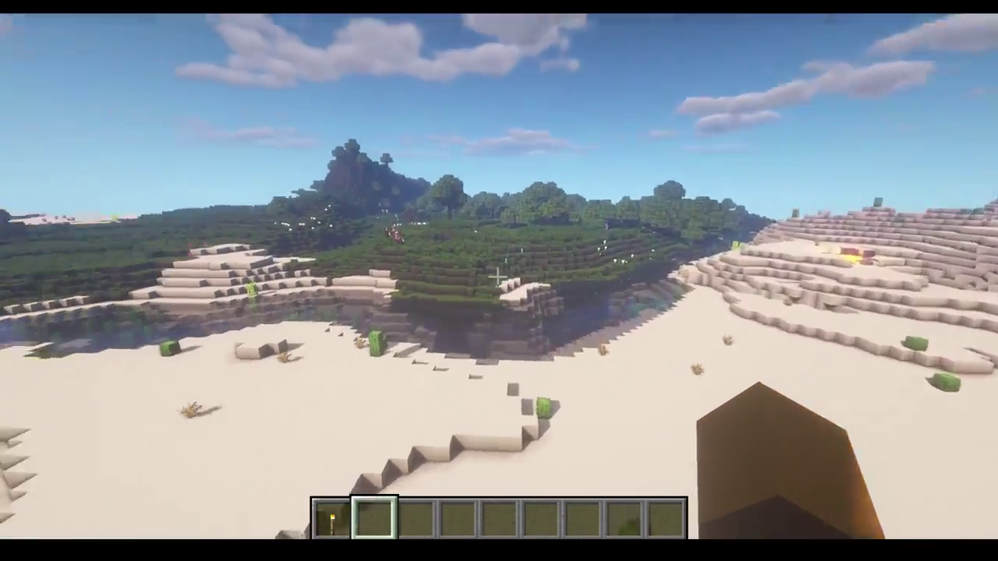
{"action": "key", "text": "w"}
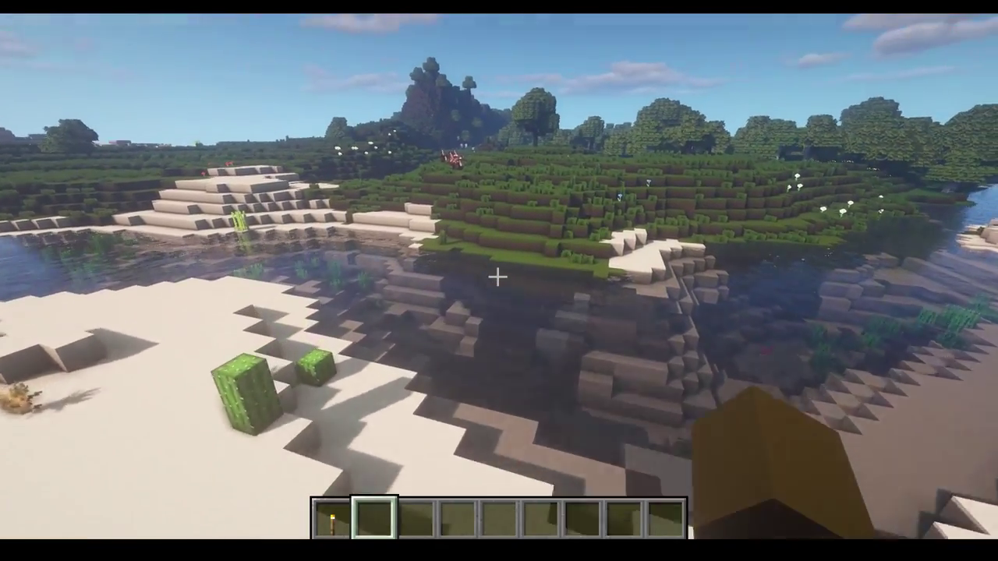
{"action": "key", "text": "w"}
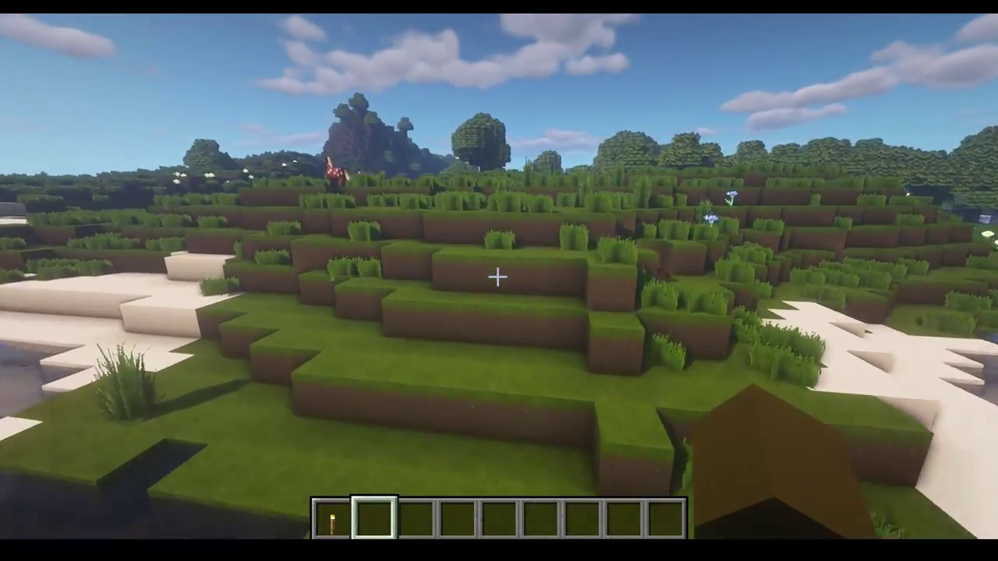
Climb the terraced grassy hill from the sandy shore and examine the grass and dirt block textures up close.
{"action": "key", "text": "w"}
{"action": "key", "text": "space"}
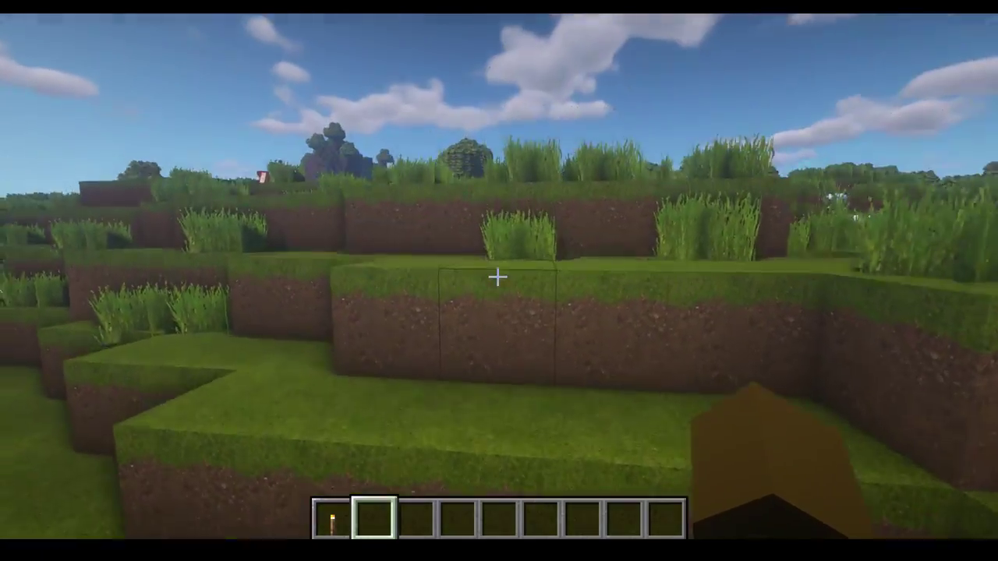
{"action": "key", "text": "space"}
{"action": "key", "text": "w"}
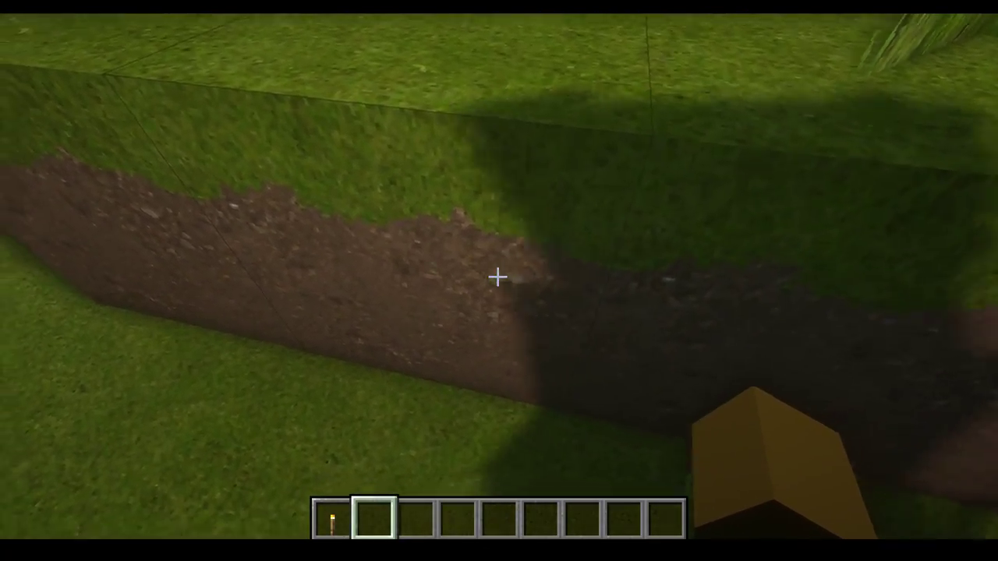
{"action": "key", "text": "w"}
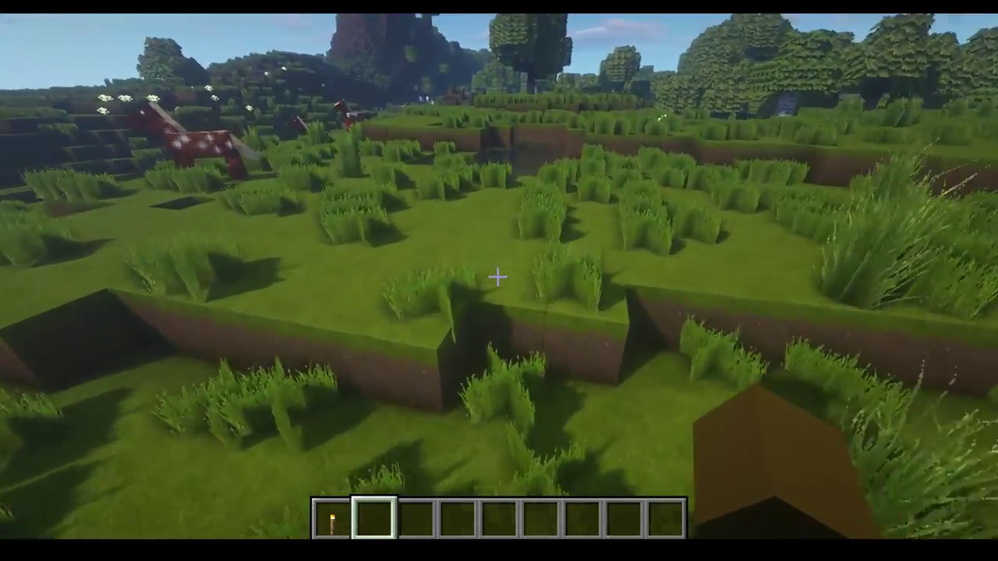
Move across the meadow to the small pond and examine its water, dirt edges and surrounding tall grass.
{"action": "key", "text": "s"}
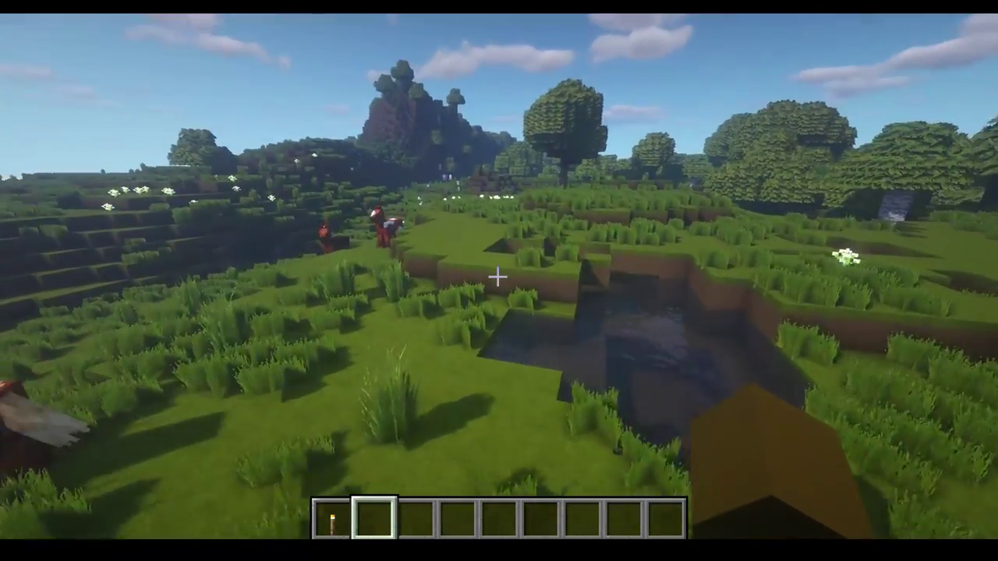
{"action": "key", "text": "w"}
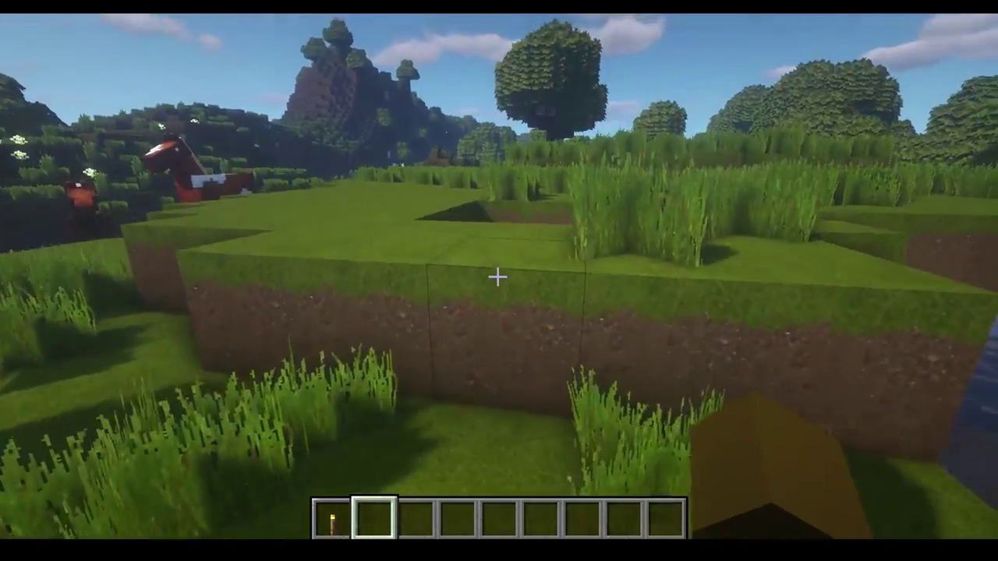
{"action": "key", "text": "s"}
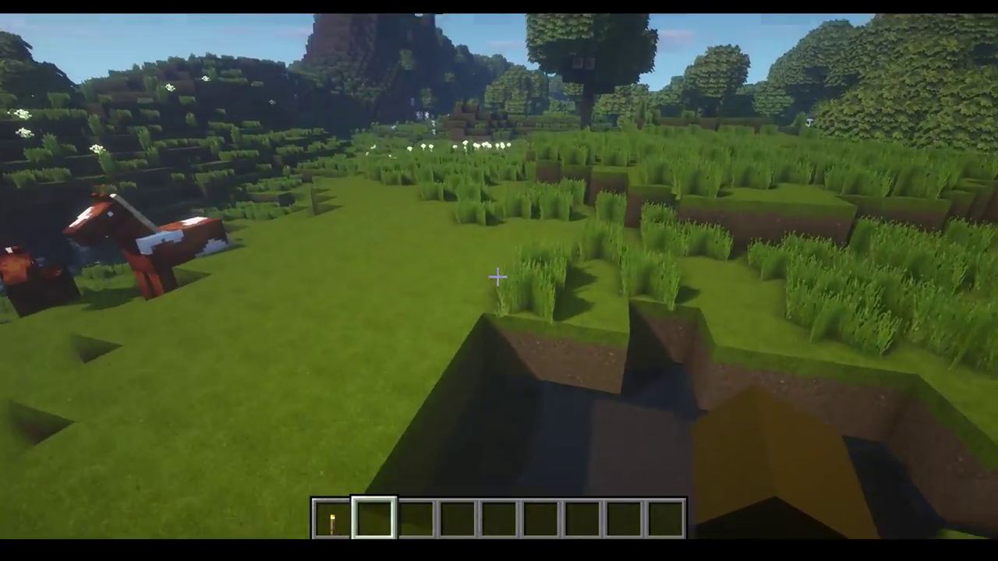
{"action": "key", "text": "w"}
{"action": "key", "text": "w"}
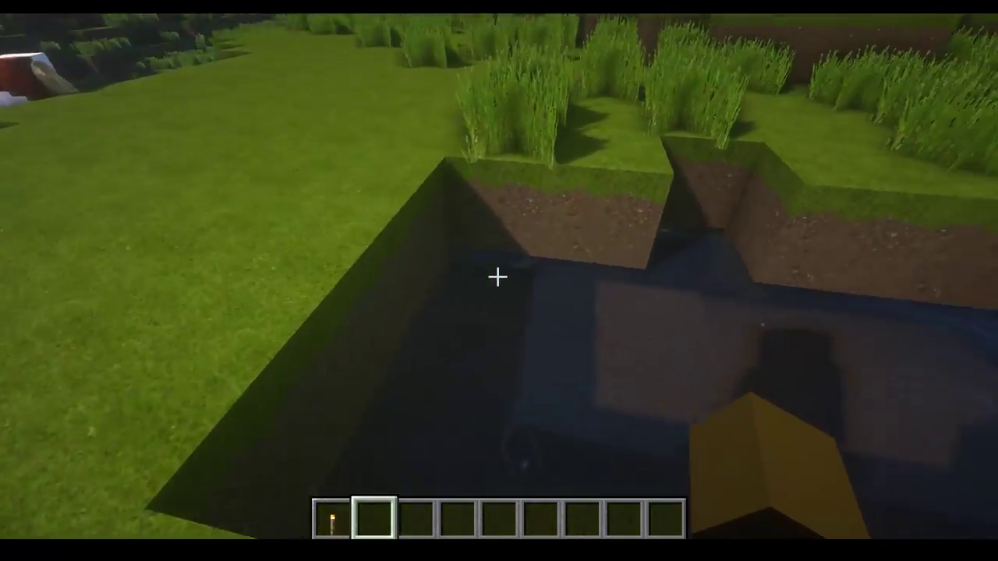
{"action": "key", "text": "s"}
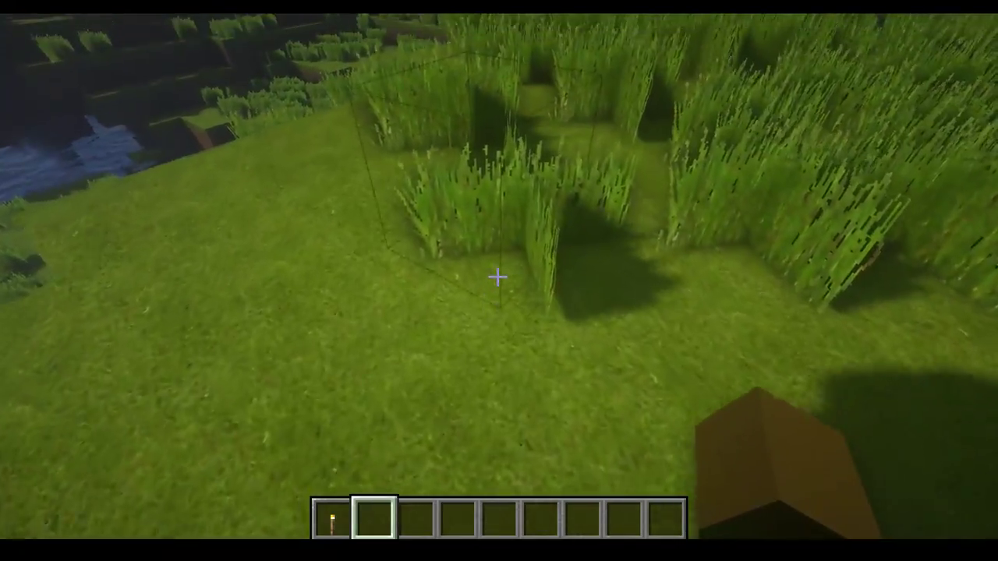
Travel past the flowers to the lone tree and examine its bark from close up and from farther back.
{"action": "key", "text": "w"}
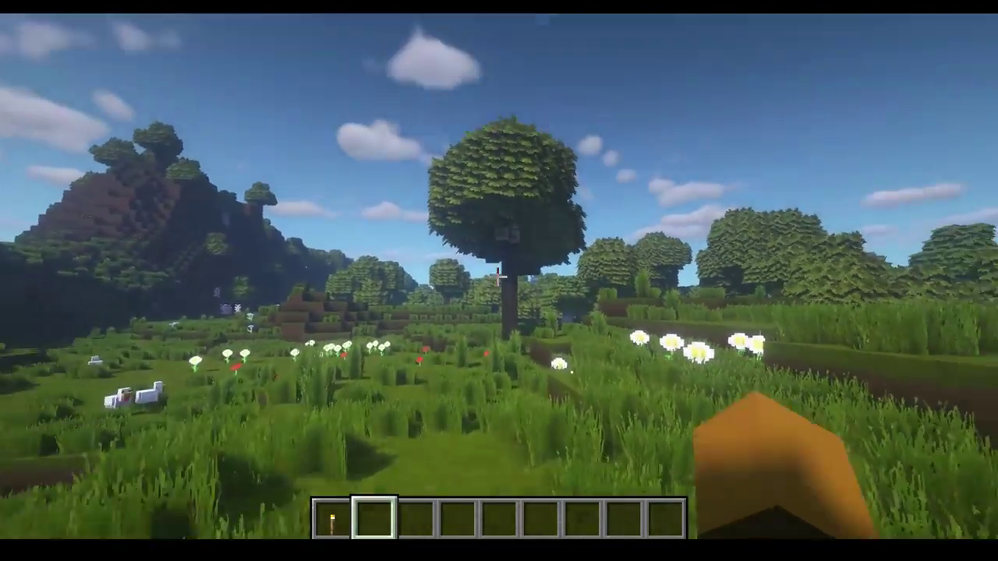
{"action": "key", "text": "w"}
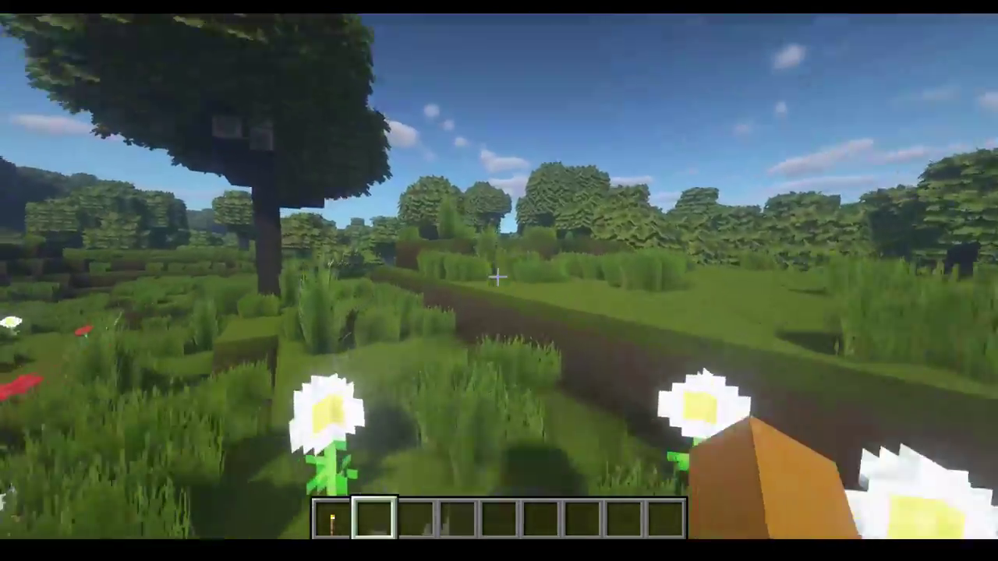
{"action": "key", "text": "w"}
{"action": "key", "text": "w"}
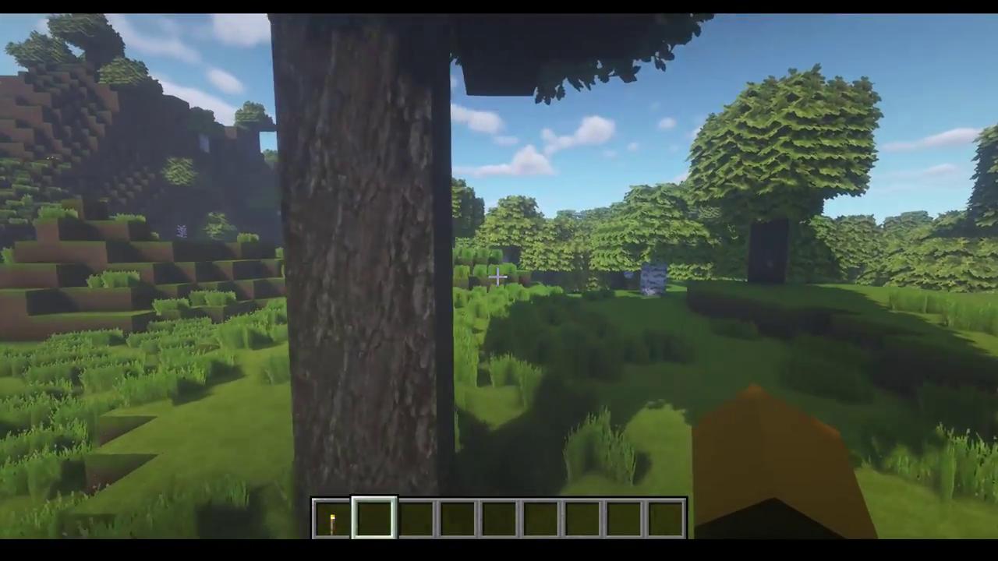
{"action": "key", "text": "w"}
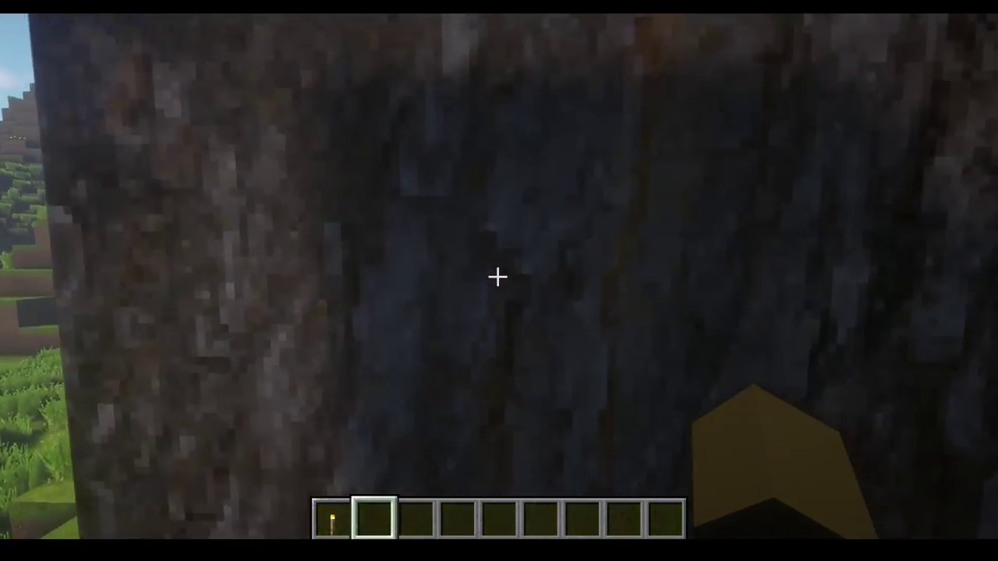
{"action": "key", "text": "s"}
{"action": "key", "text": "s"}
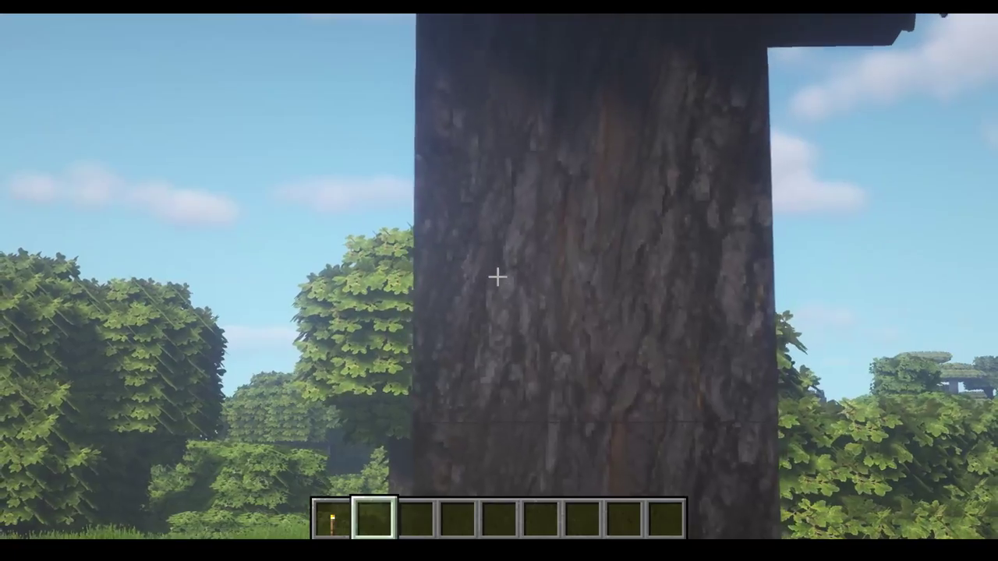
{"action": "key", "text": "s"}
{"action": "key", "text": "s"}
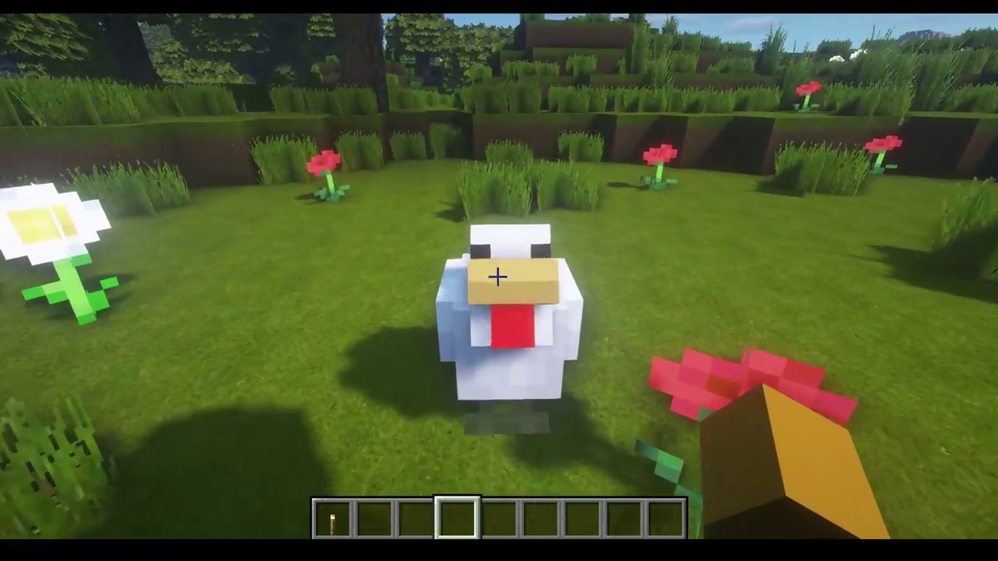
{"action": "scroll", "coordinate": [497, 276], "scroll_direction": "down", "scroll_amount": 1}
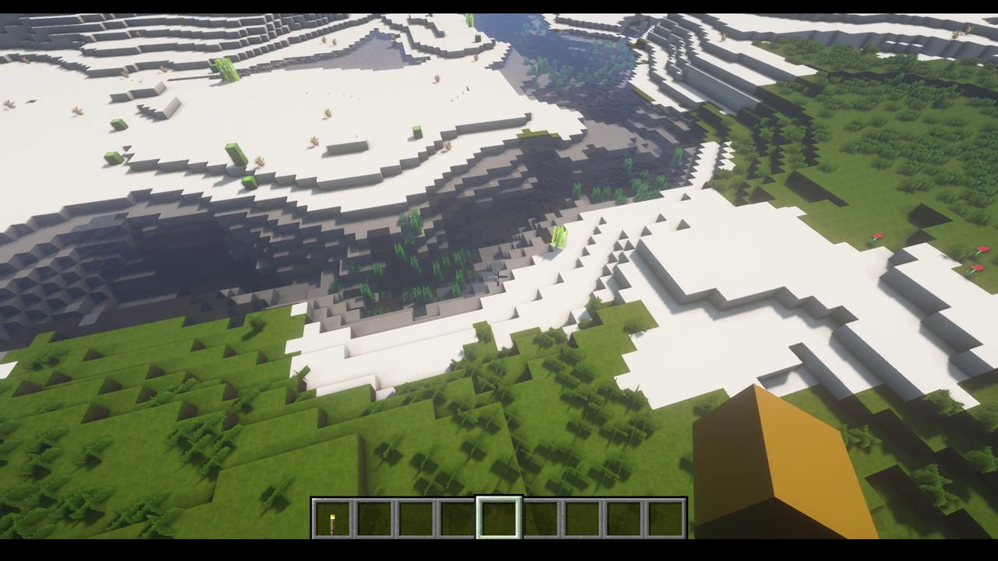
Pause the game and switch to Chrome to view the umsoea Patreon page with its membership levels.
{"action": "key", "text": "Escape"}
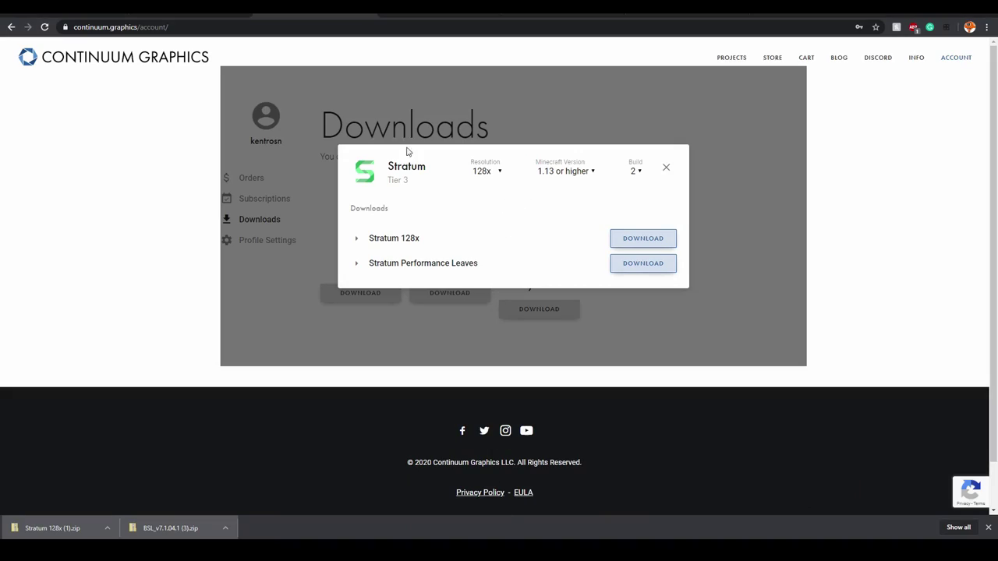
{"action": "left_click", "coordinate": [440, 14]}
{"action": "left_click", "coordinate": [591, 14]}
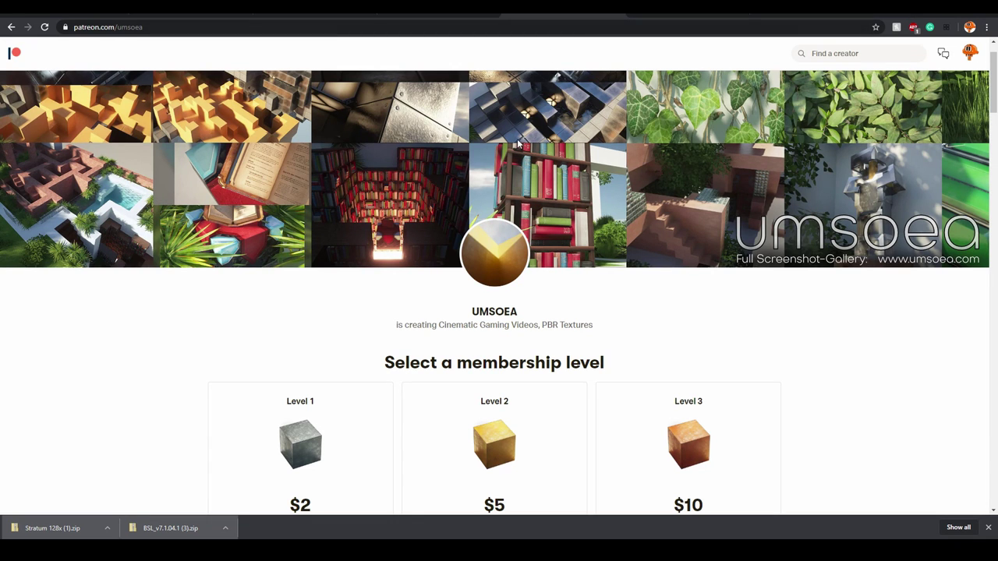
Open the Pulchra Revisited system requirements page on atlas.graphics and read the storage, VRAM and RAM needs through the 2048x resolution.
{"action": "left_click", "coordinate": [688, 14]}
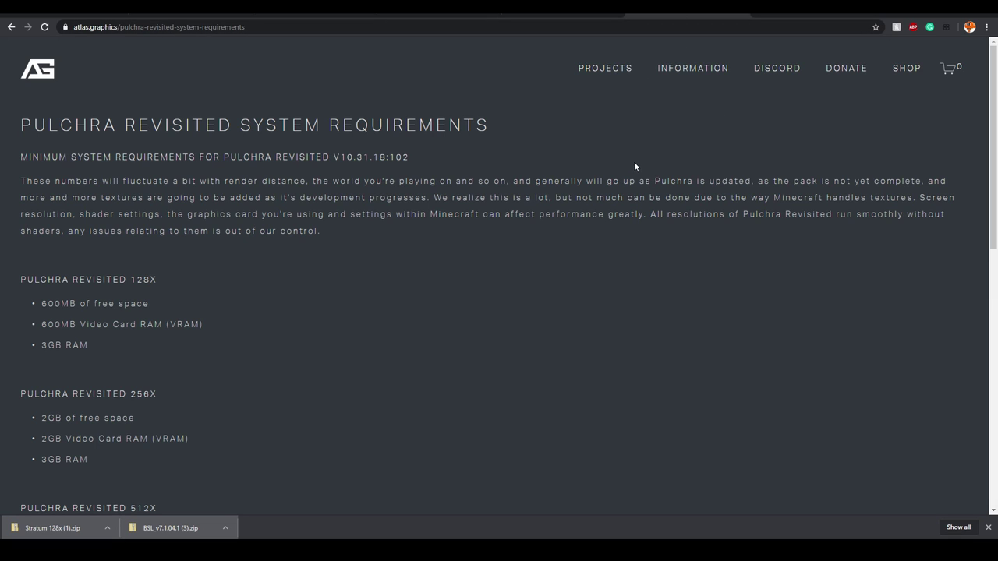
{"action": "scroll", "coordinate": [475, 227], "scroll_direction": "down", "scroll_amount": 2}
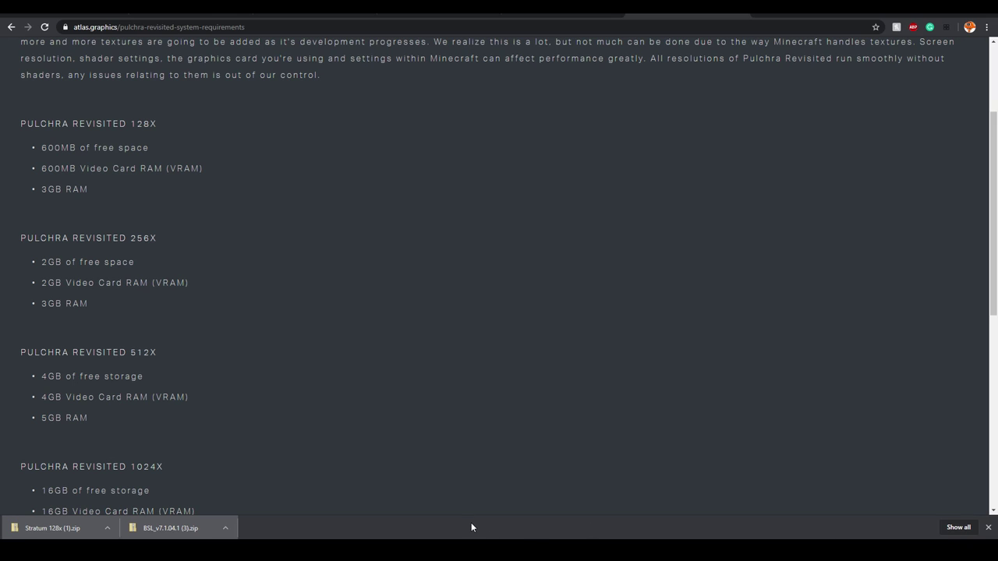
{"action": "scroll", "coordinate": [180, 211], "scroll_direction": "down", "scroll_amount": 4}
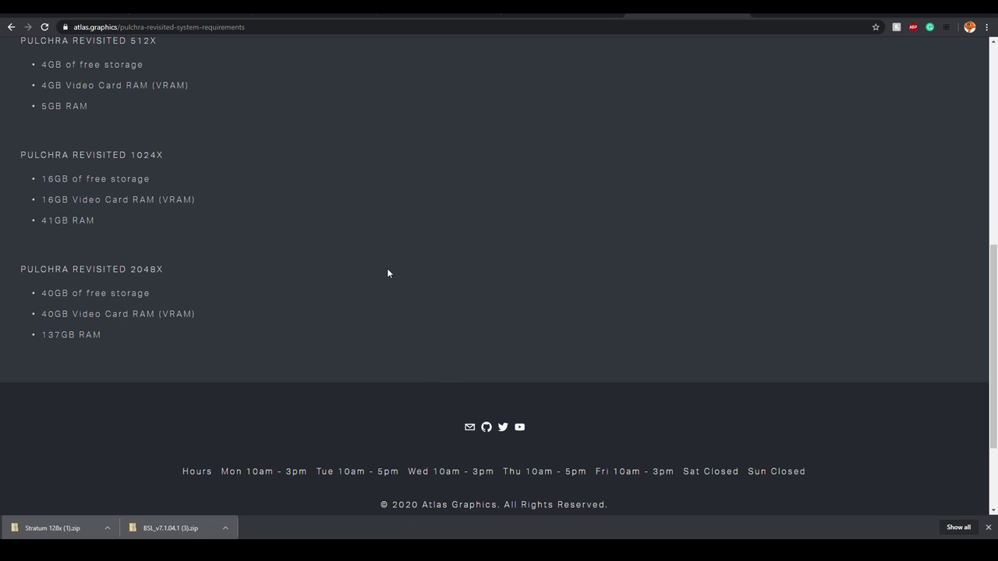
{"action": "scroll", "coordinate": [386, 273], "scroll_direction": "down", "scroll_amount": 2}
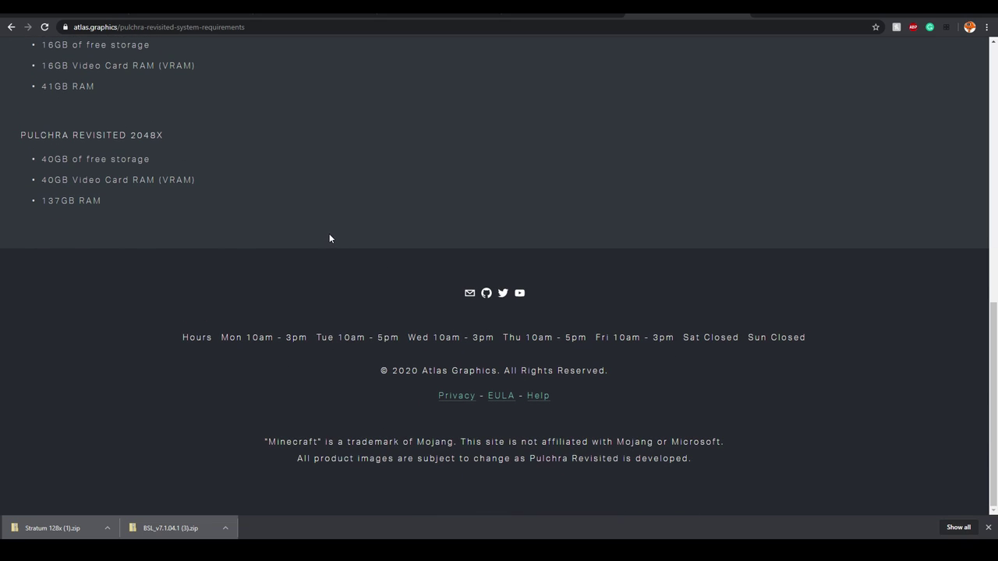